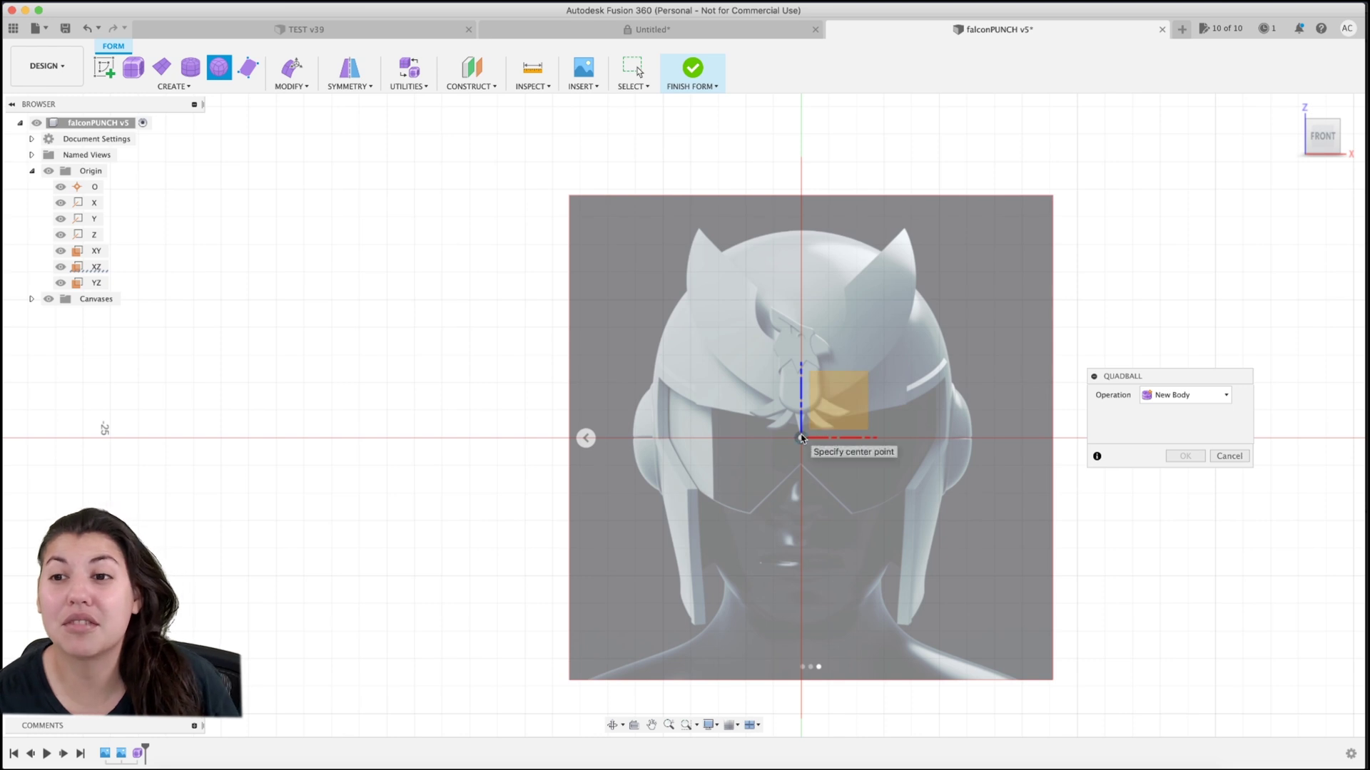
# - Create a 15 mm diameter quadball with 2 span faces and no symmetry, centred on the origin, as a new body
pyautogui.moveTo(926, 444); pyautogui.dragTo(1021, 441)
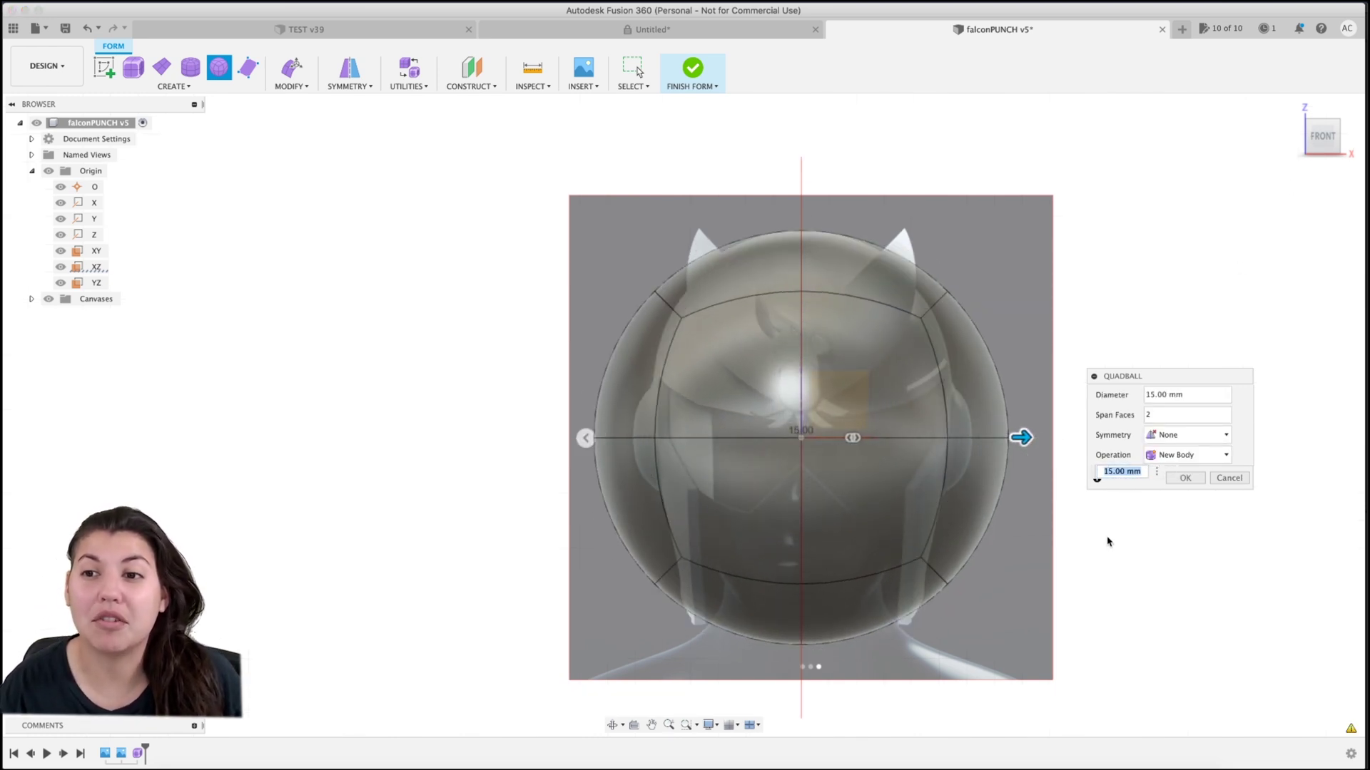
pyautogui.click(1185, 477)
# - Move the ball's upper rear edge 0.50 mm backward and slightly up to match the helmet's crown in the side view
pyautogui.moveTo(1058, 425); pyautogui.dragTo(1122, 378, button='middle')
pyautogui.scroll(-3, 1134, 360)
pyautogui.click(1297, 135)
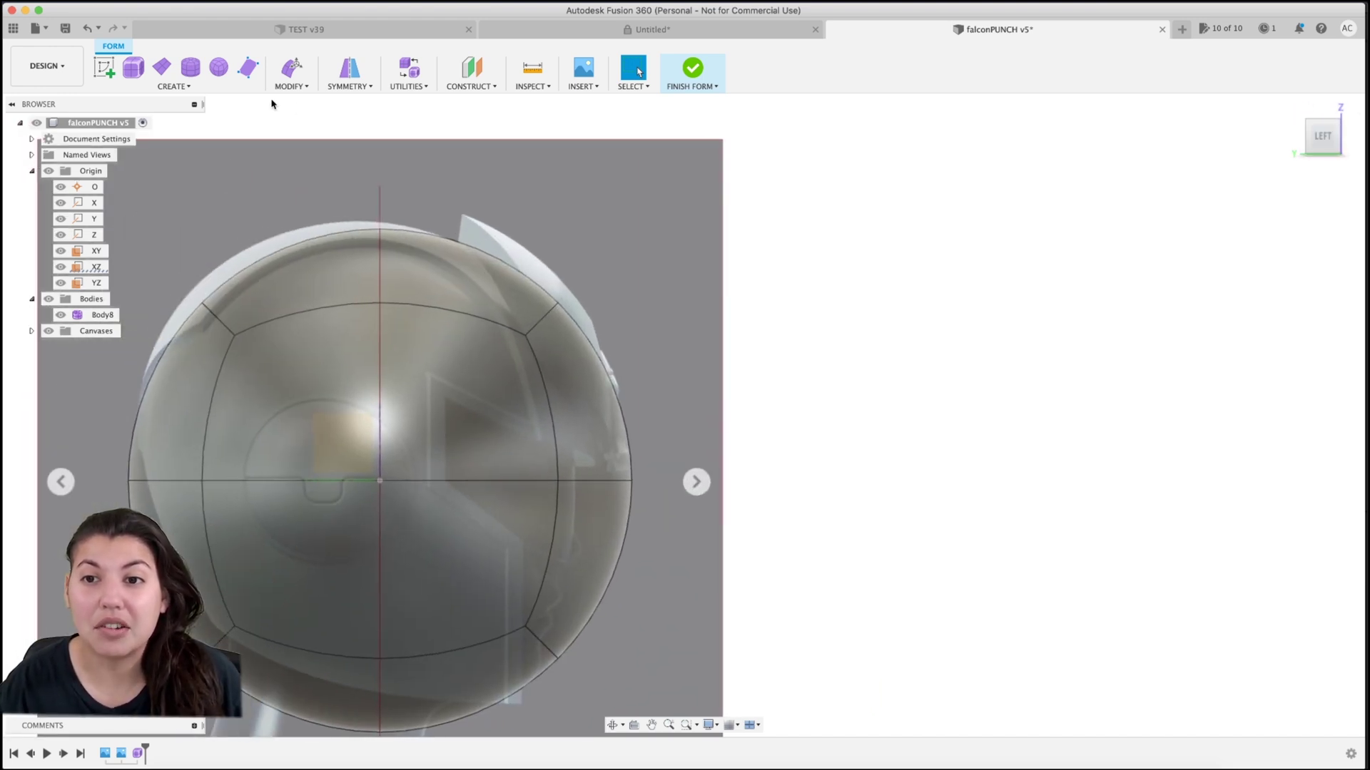
pyautogui.click(259, 264)
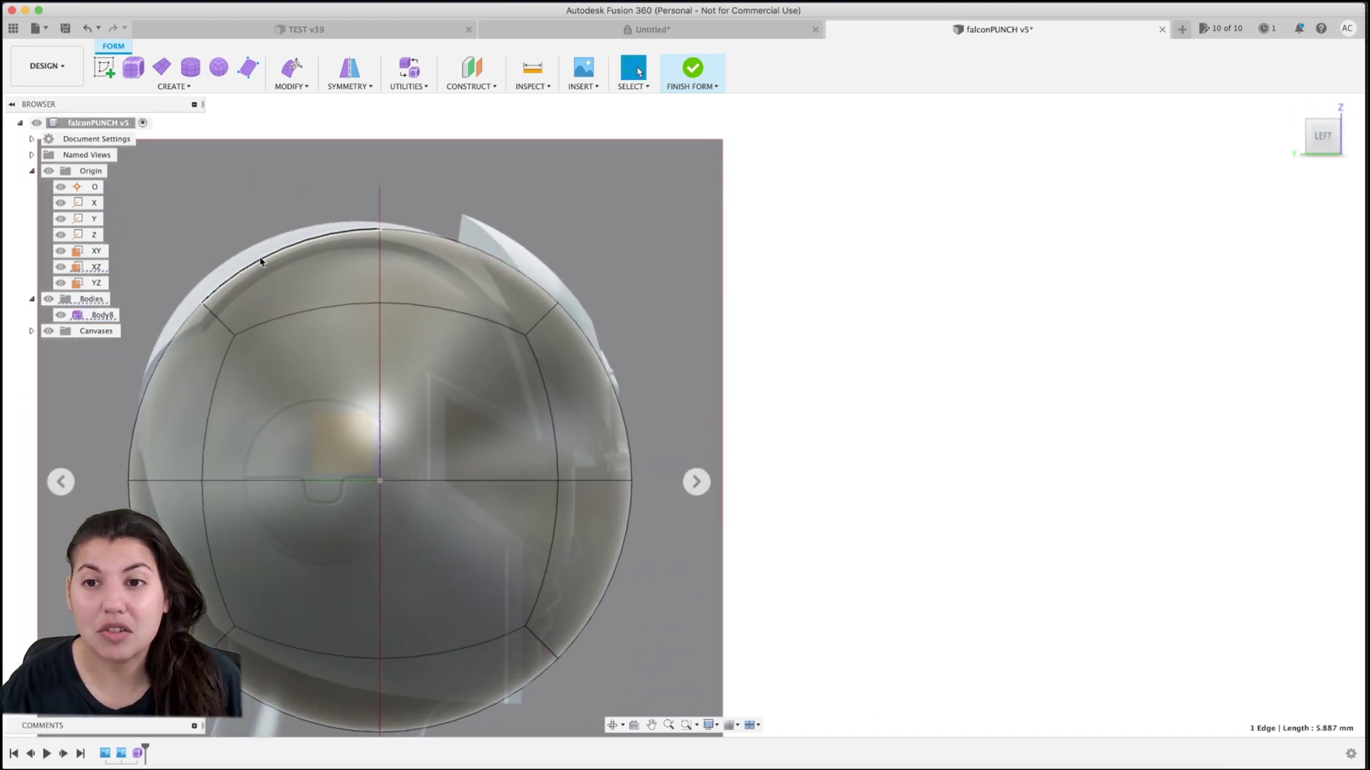
pyautogui.rightClick(260, 264)
pyautogui.click(292, 262)
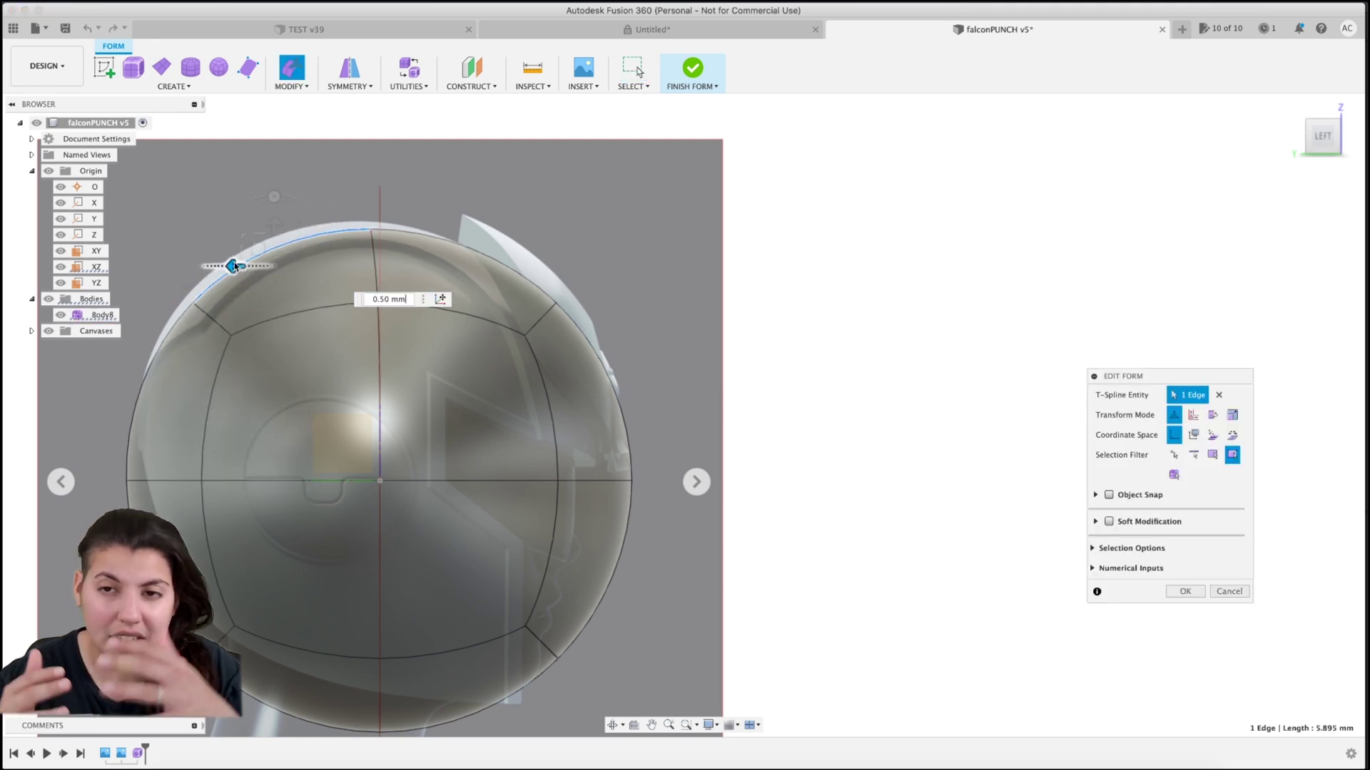
pyautogui.moveTo(273, 228); pyautogui.dragTo(271, 216)
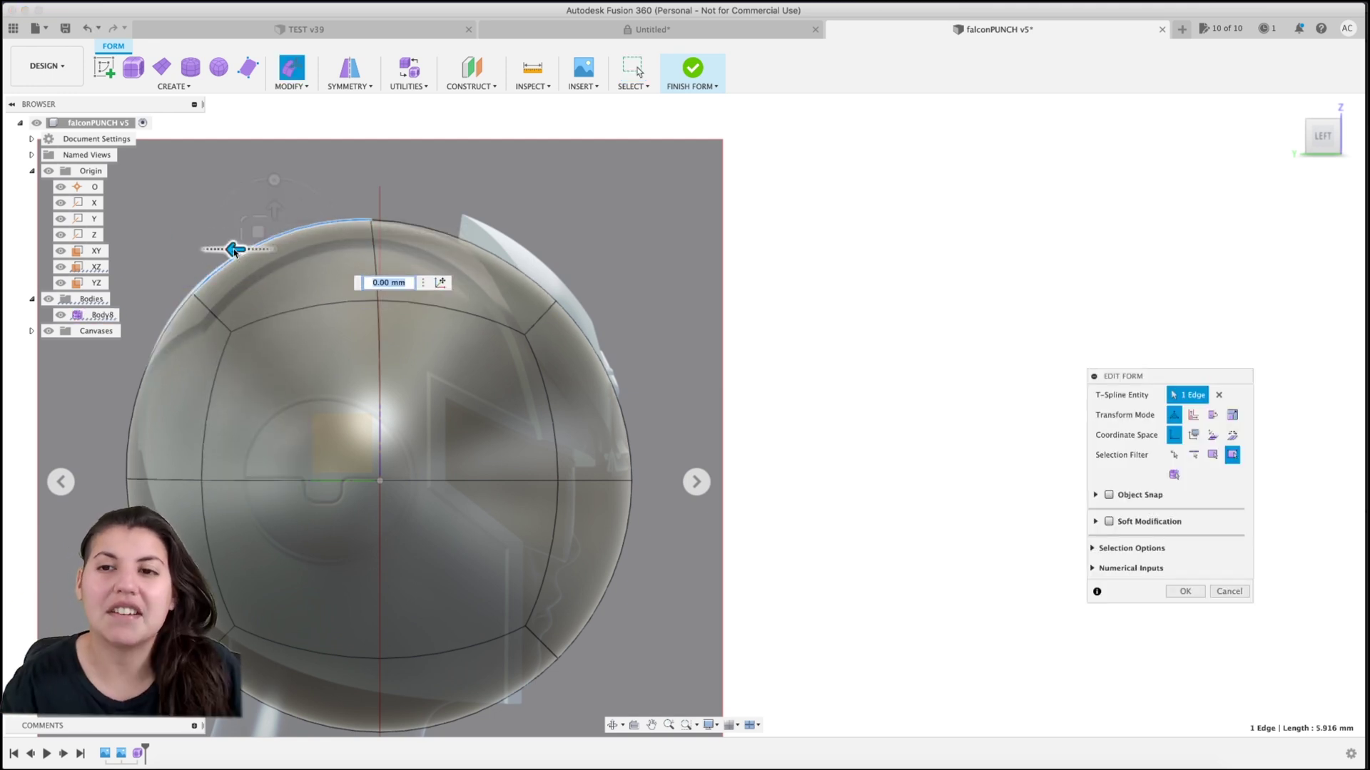
pyautogui.click(1185, 592)
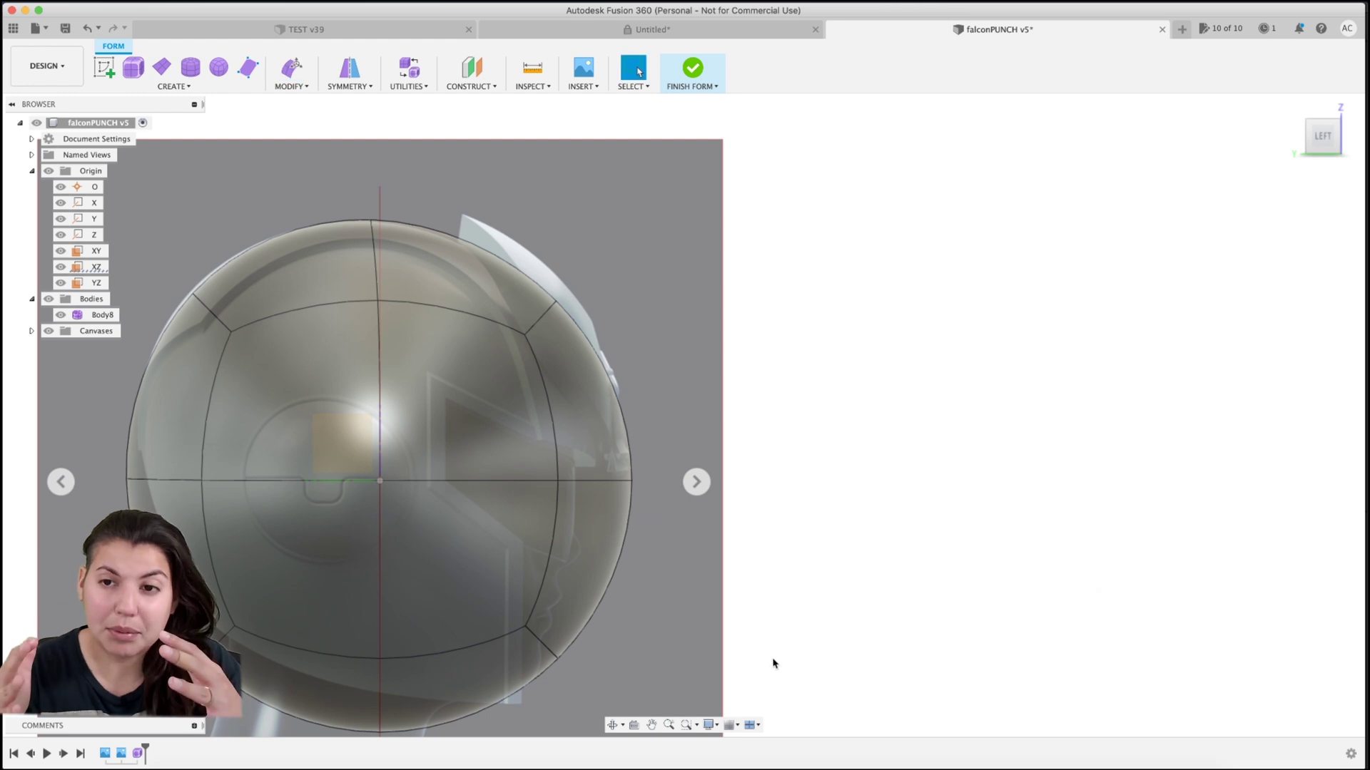
# - Delete the lower half of the ball and extrude the open bottom edge loop about 3 mm downward
pyautogui.moveTo(756, 657); pyautogui.dragTo(207, 523)
pyautogui.press('Delete')
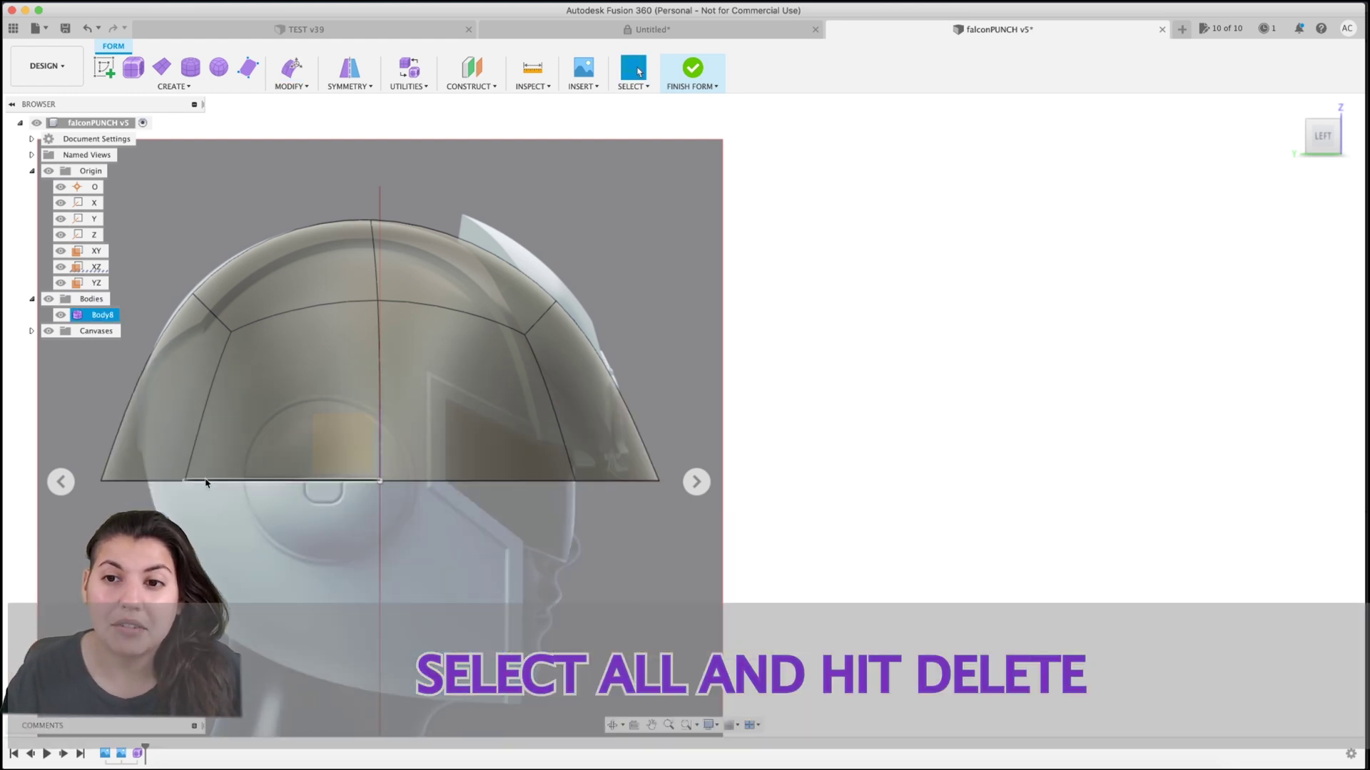
pyautogui.doubleClick(207, 481)
pyautogui.rightClick(206, 479)
pyautogui.click(236, 470)
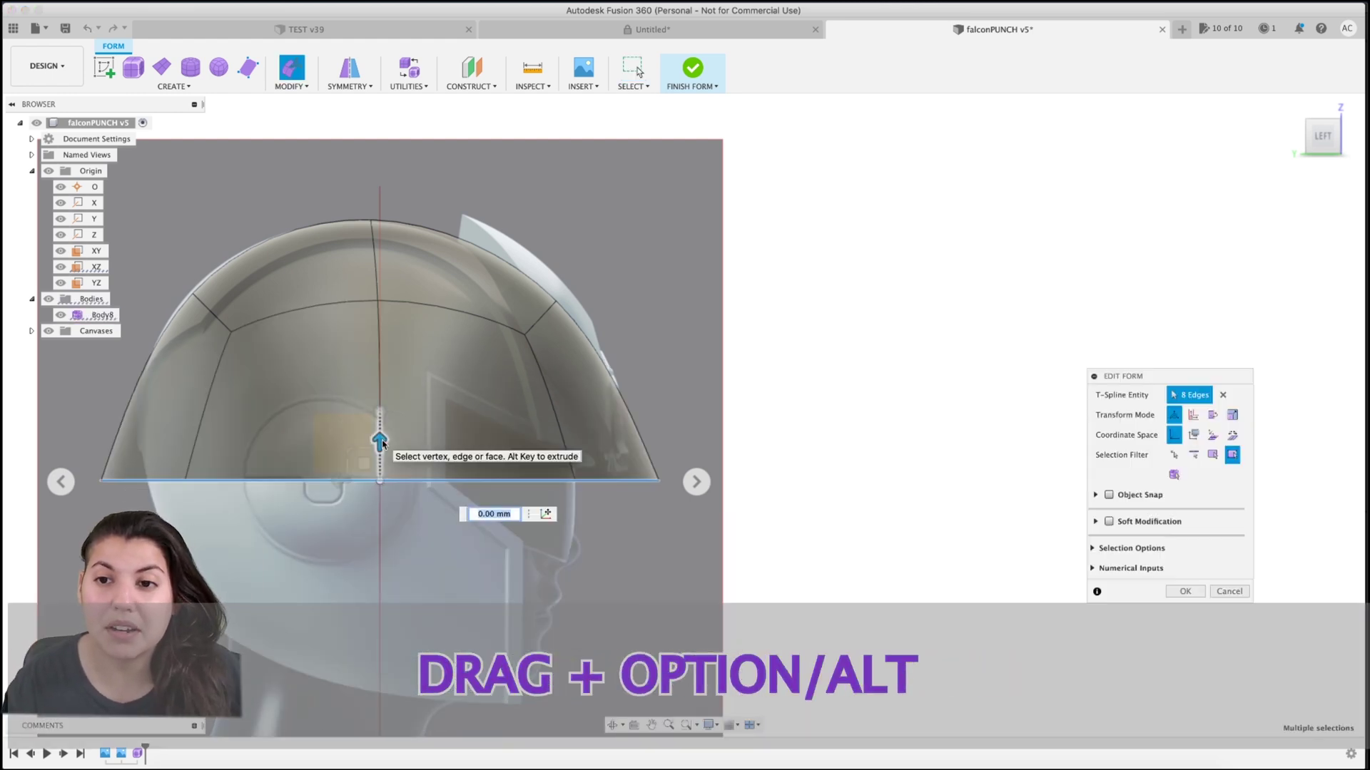
pyautogui.keyDown('alt'); pyautogui.moveTo(379, 439); pyautogui.dragTo(379, 543); pyautogui.keyUp('alt')
# - Move the rear bottom vertex about 1.5 mm forward toward the helmet's back profile
pyautogui.click(81, 586)
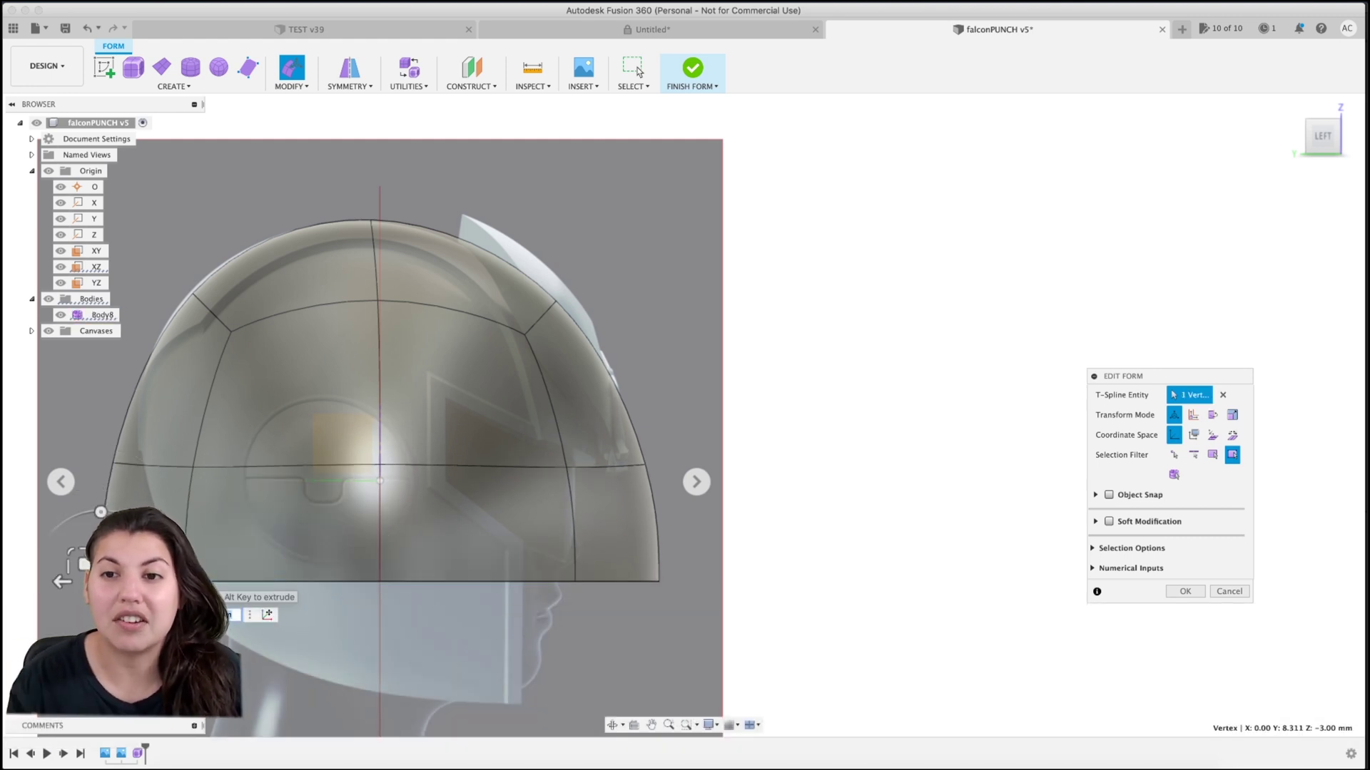
pyautogui.click(65, 590)
pyautogui.click(100, 582)
pyautogui.moveTo(62, 582); pyautogui.dragTo(113, 582)
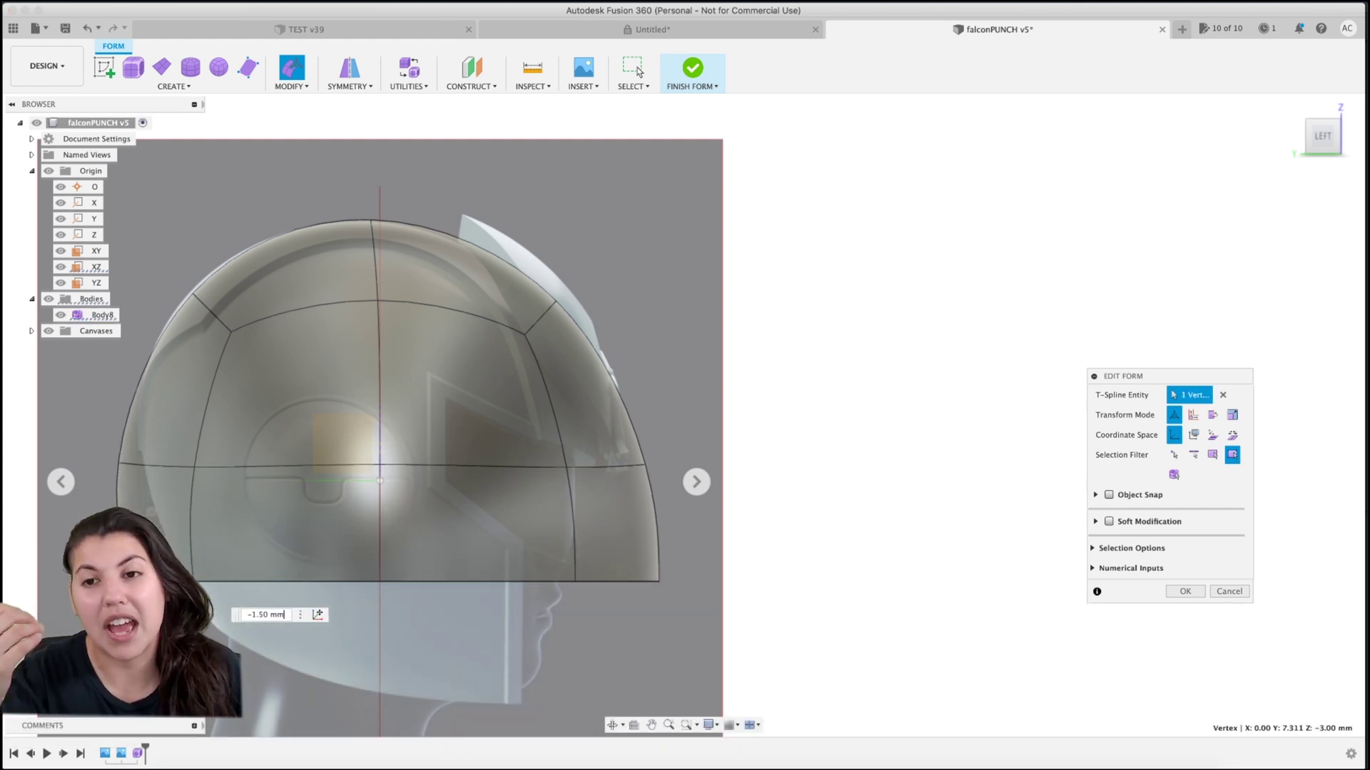
# - Try to raise the rear edge of the middle loop 0.50 mm and shift it inward, and undo that edit
pyautogui.click(152, 466)
pyautogui.moveTo(155, 427); pyautogui.dragTo(155, 409)
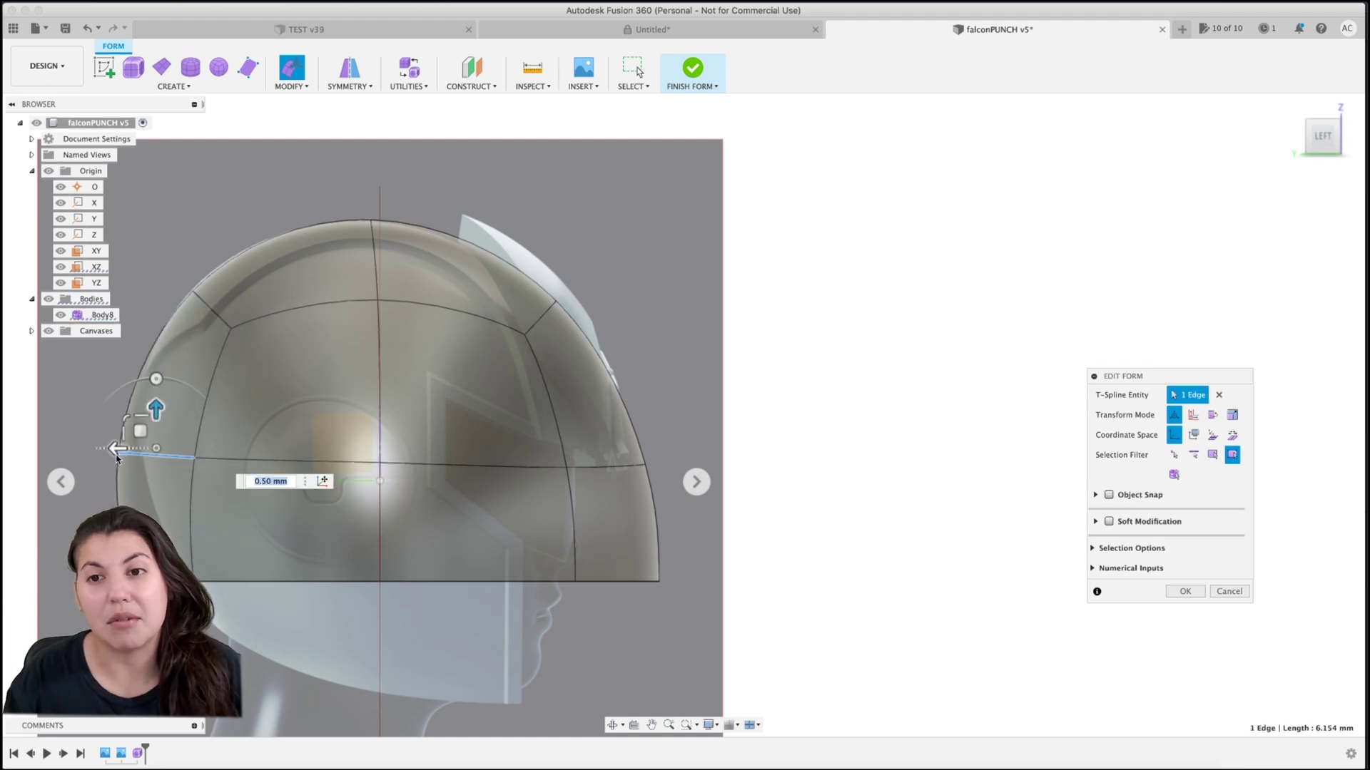
pyautogui.moveTo(112, 455); pyautogui.dragTo(129, 459)
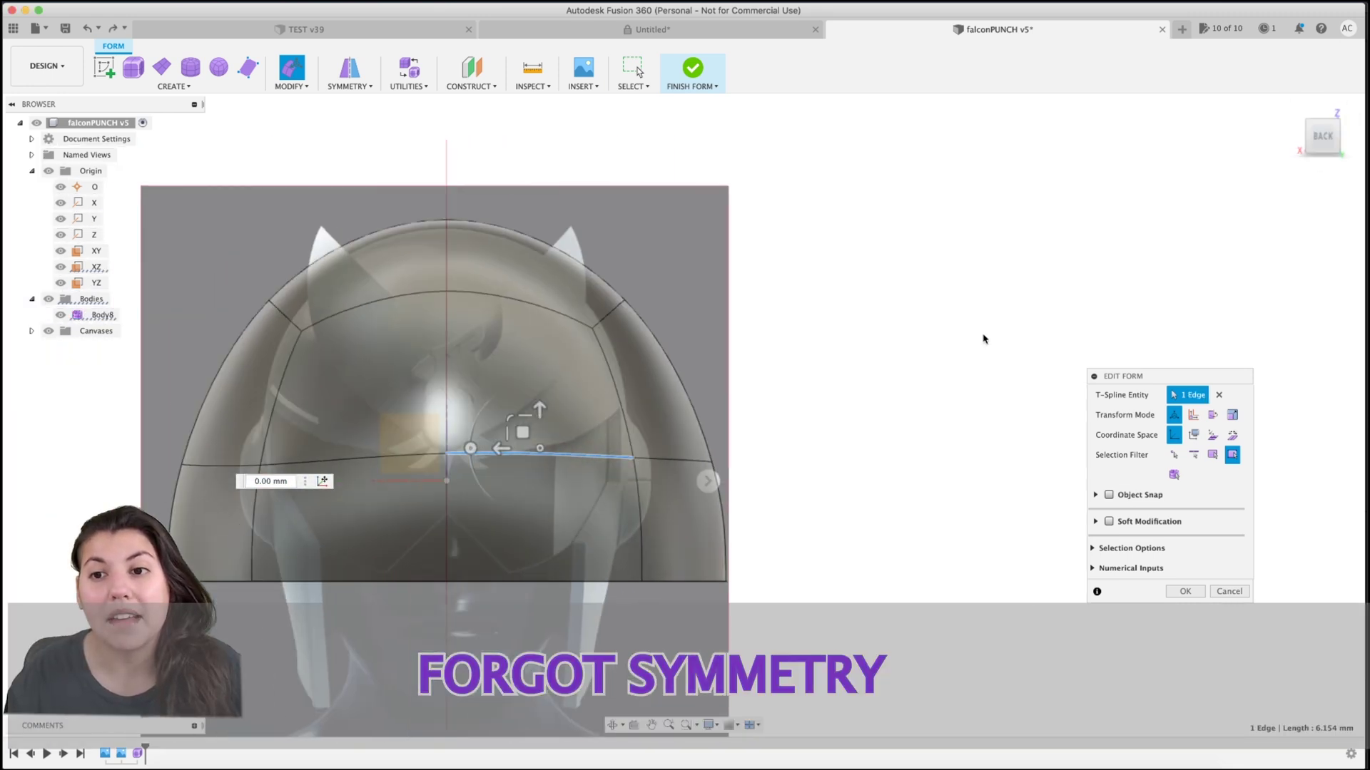
pyautogui.press('super+z')
pyautogui.click(743, 357)
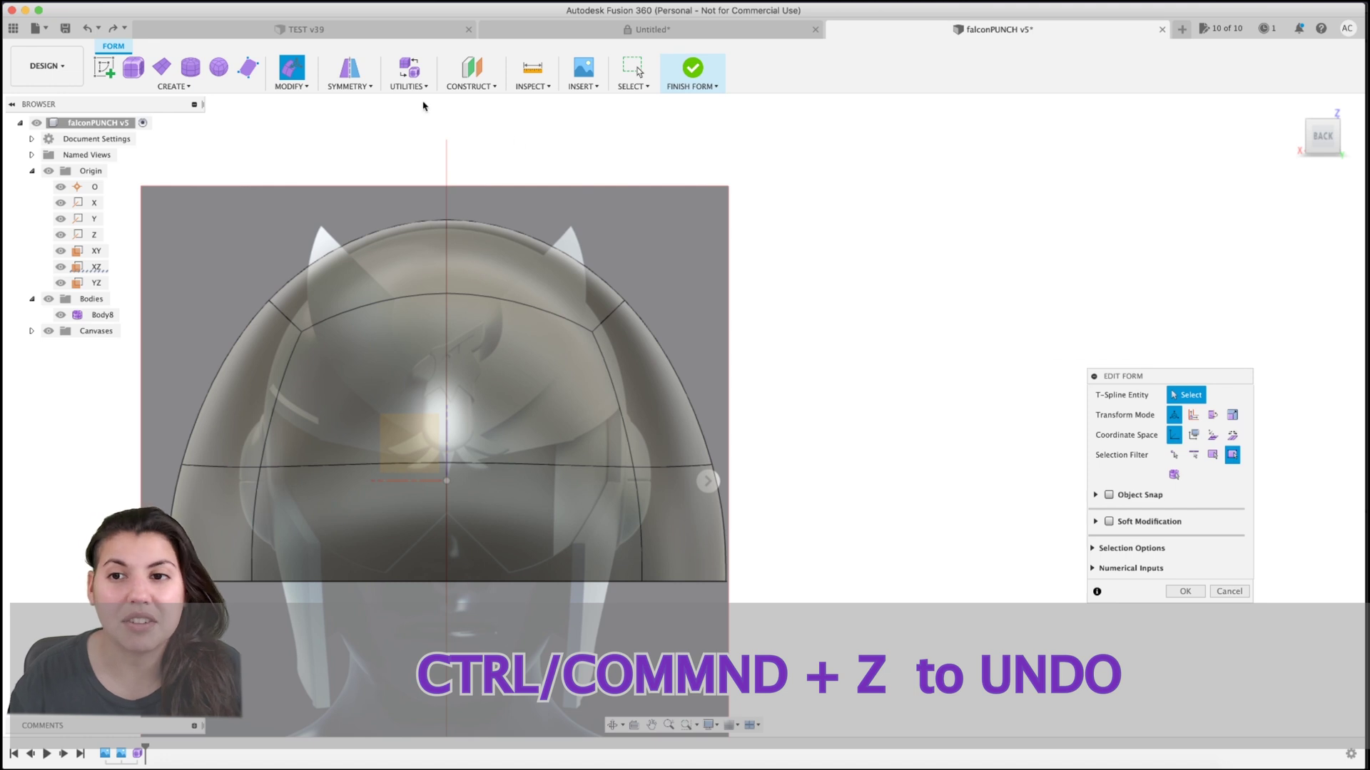
# - Add mirror symmetry to the form between two matching faces on either side of the head's centreline
pyautogui.click(350, 69)
pyautogui.click(472, 387)
pyautogui.click(427, 391)
pyautogui.click(1194, 458)
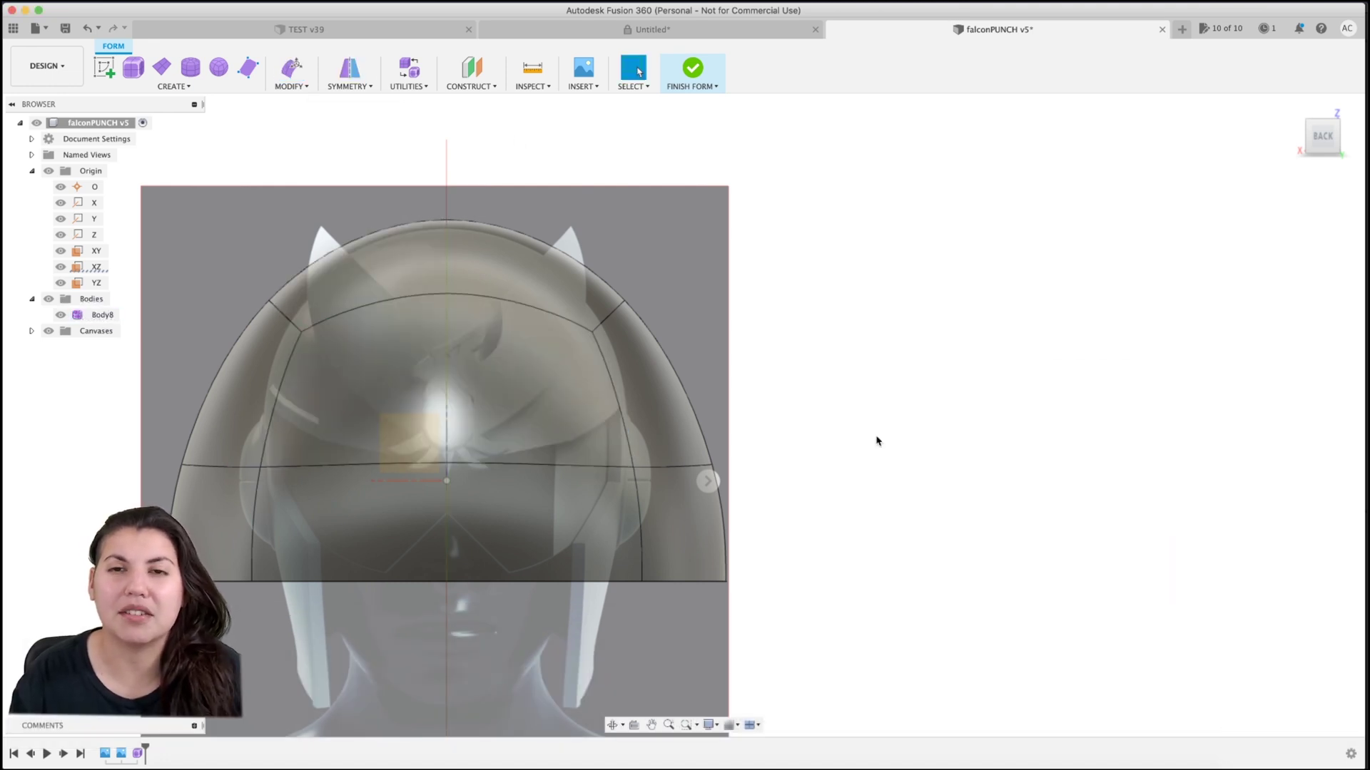
# - Narrow the middle and bottom edge loops to the helmet's width in the back view, rescaling the middle loop by 1.162
pyautogui.doubleClick(678, 468)
pyautogui.rightClick(678, 468)
pyautogui.click(718, 457)
pyautogui.moveTo(415, 455)
pyautogui.mouseDown()
pyautogui.moveTo(431, 459)
pyautogui.moveTo(414, 455)
pyautogui.mouseUp()
pyautogui.doubleClick(500, 585)
pyautogui.moveTo(413, 568); pyautogui.dragTo(430, 573)
pyautogui.doubleClick(504, 465)
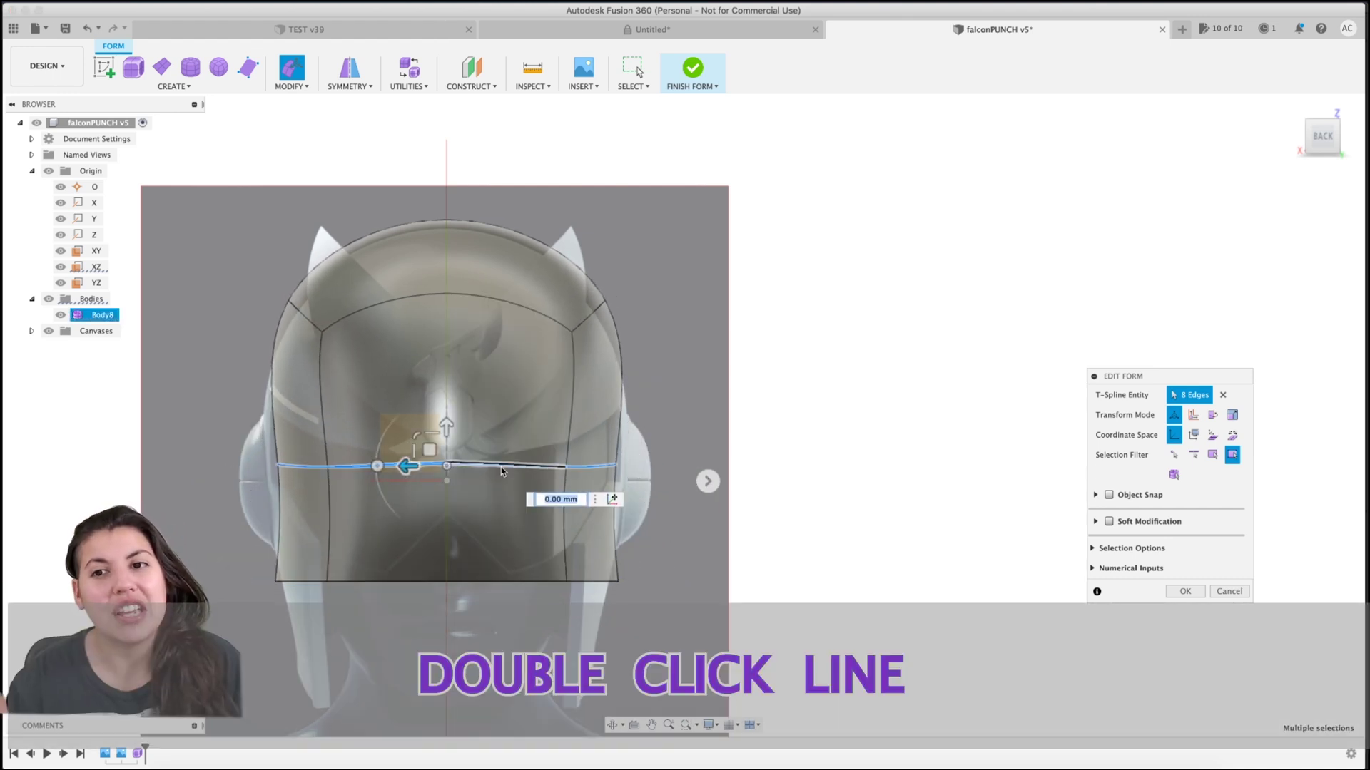
pyautogui.moveTo(416, 454); pyautogui.dragTo(415, 452)
# - Pull the upper corner vertex inward and lower the top centre vertex to shape the crown in the back view
pyautogui.click(610, 303)
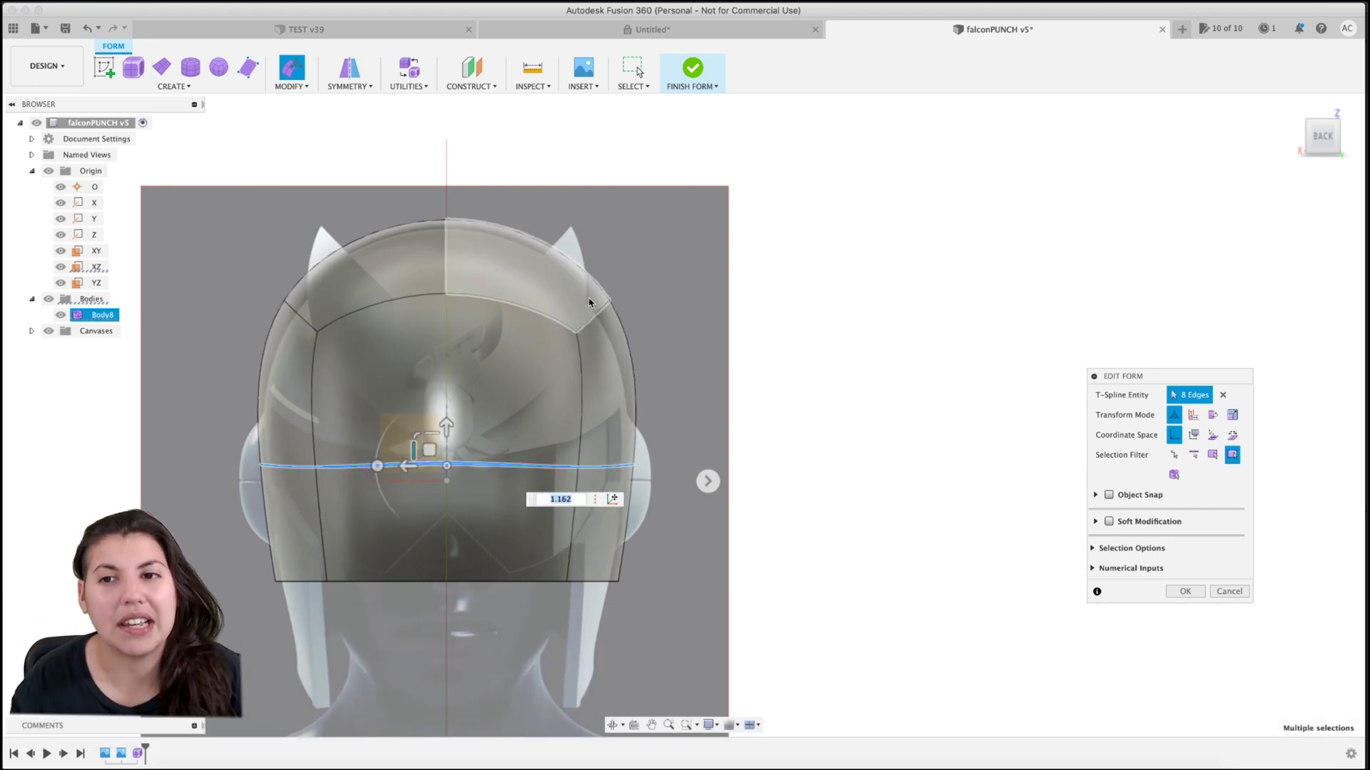
pyautogui.moveTo(592, 285); pyautogui.dragTo(564, 301)
pyautogui.click(448, 226)
pyautogui.moveTo(449, 186); pyautogui.dragTo(449, 219)
# - Reshape the front of the form in the side view by pushing its front faces backward toward the face profile
pyautogui.click(514, 259)
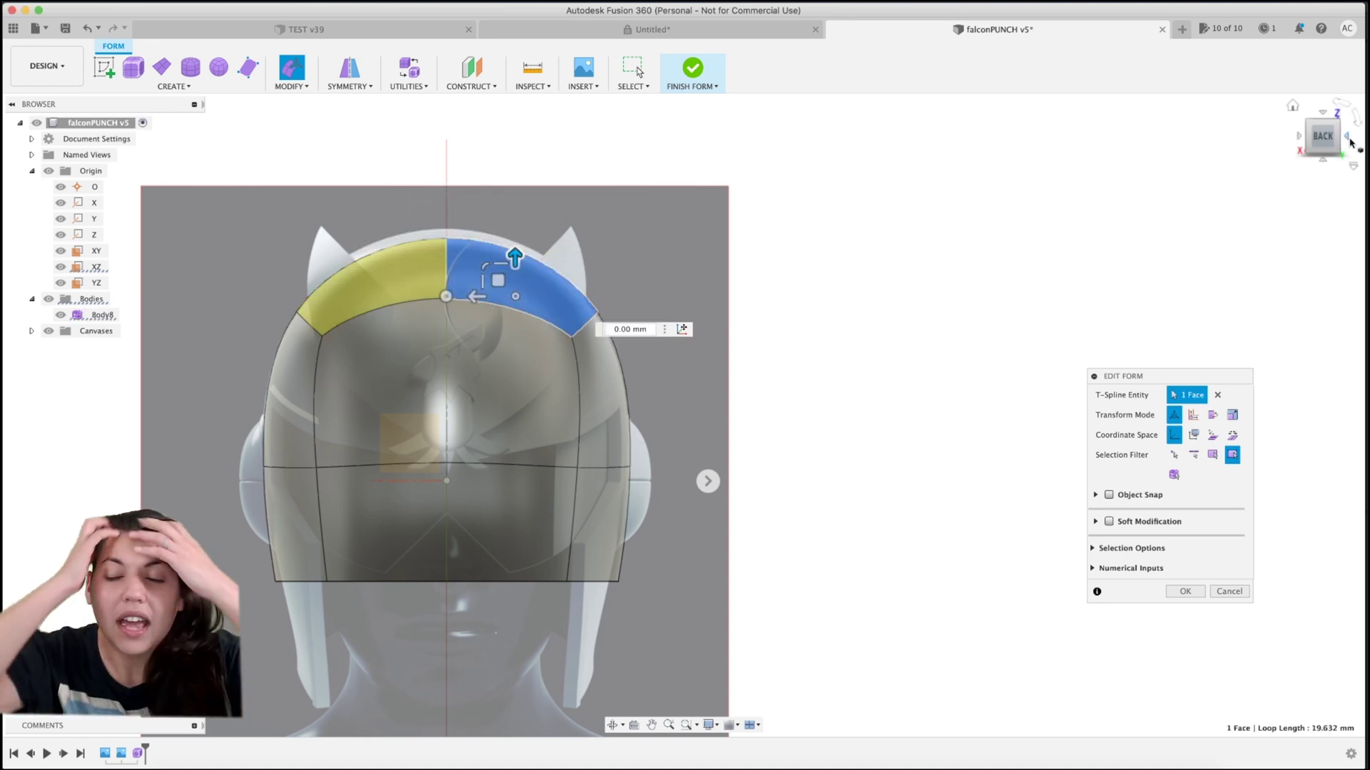
pyautogui.click(1348, 142)
pyautogui.click(1023, 202)
pyautogui.click(602, 375)
pyautogui.keyDown('shift'); pyautogui.click(602, 514); pyautogui.keyUp('shift')
pyautogui.doubleClick(546, 524)
pyautogui.moveTo(346, 438); pyautogui.dragTo(348, 441)
pyautogui.click(549, 349)
pyautogui.keyDown('shift'); pyautogui.click(593, 503); pyautogui.keyUp('shift')
pyautogui.moveTo(555, 459); pyautogui.dragTo(506, 461)
# - Move the rear bottom vertex 0.50 mm forward and pull the lower rear face inward to match the head's back
pyautogui.click(678, 529)
pyautogui.click(139, 581)
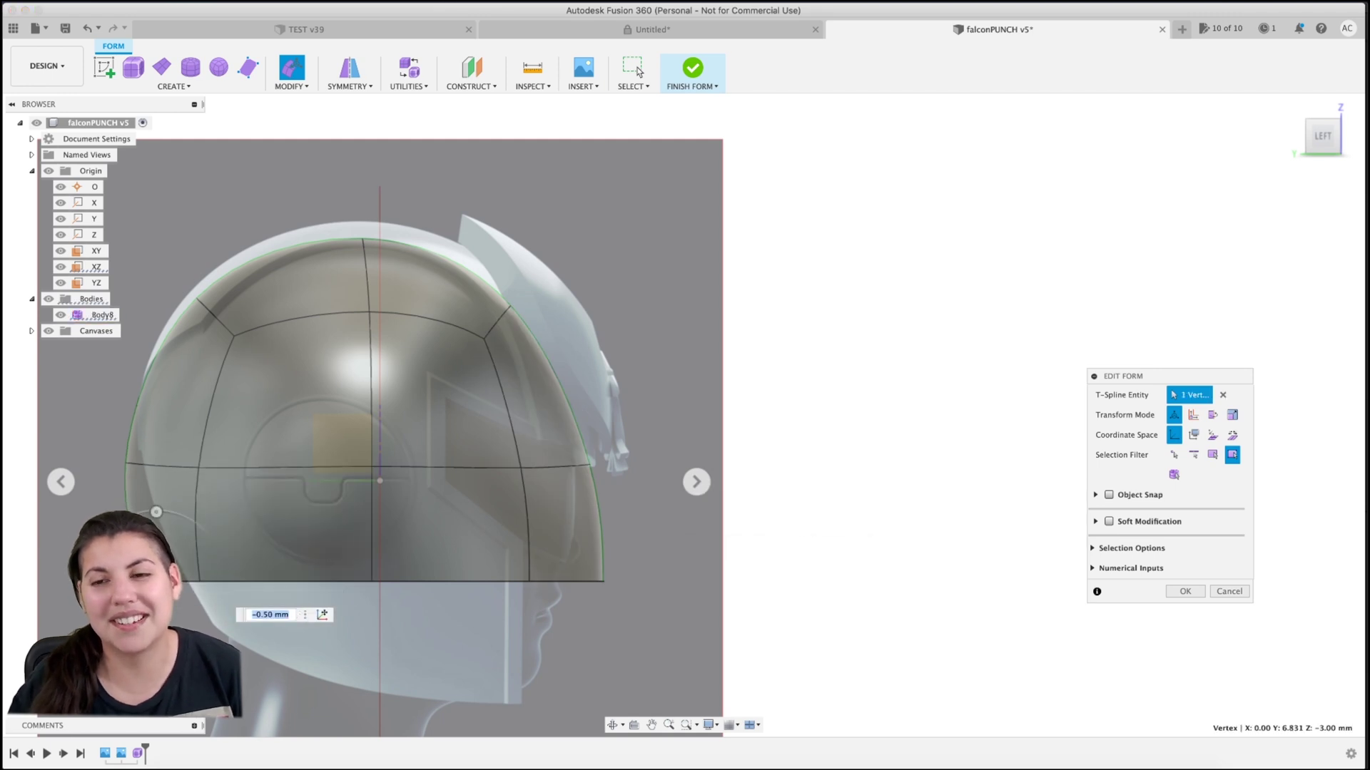
pyautogui.click(178, 492)
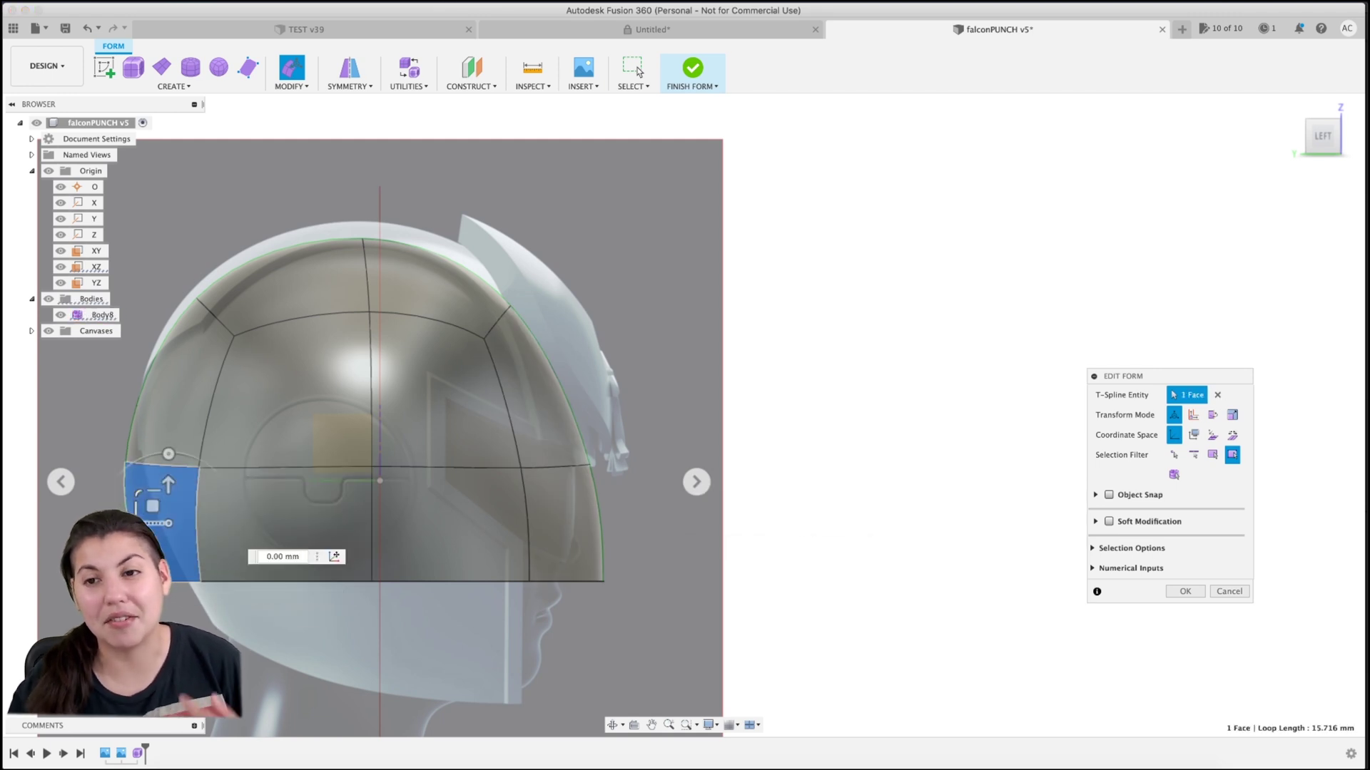
# - Extrude the bottom edge loop about 3.5 mm downward and shift the new loop 1.00 mm toward the face
pyautogui.doubleClick(409, 585)
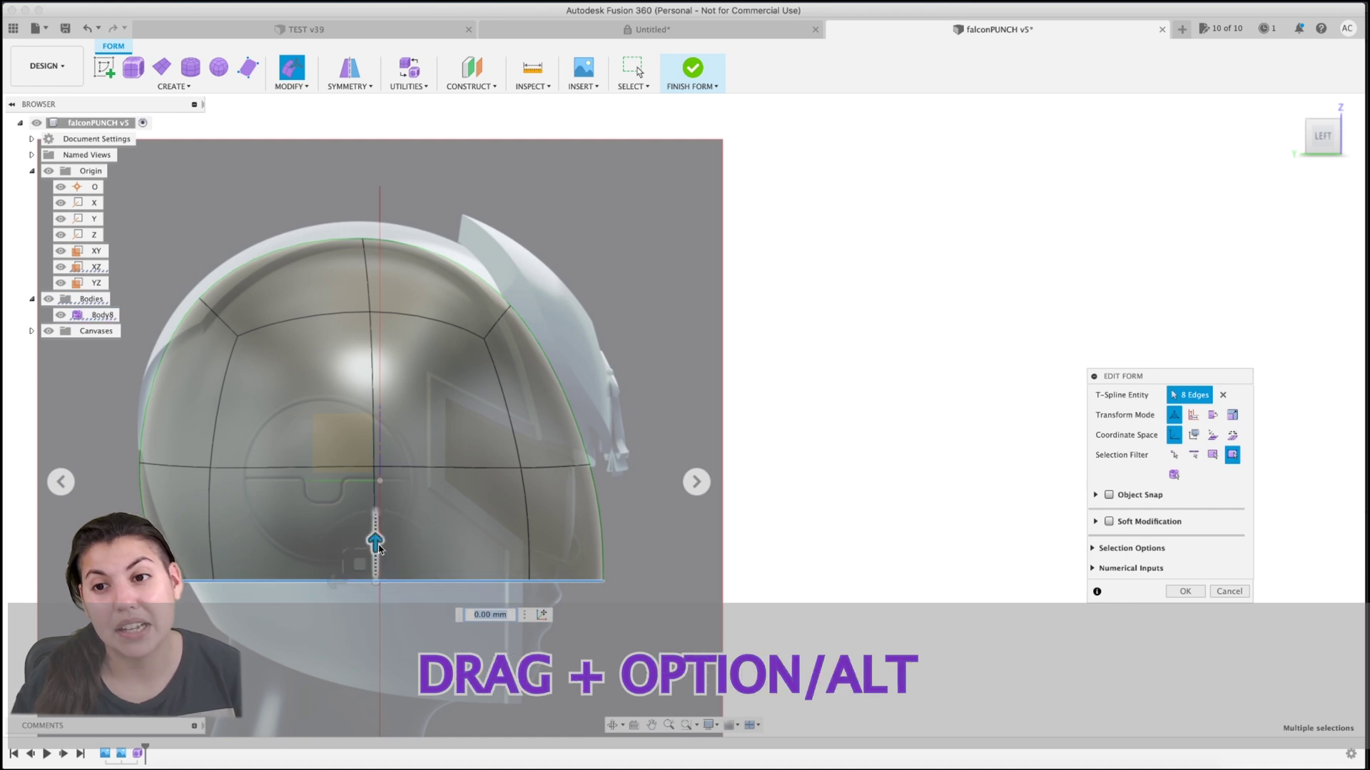
pyautogui.keyDown('alt'); pyautogui.moveTo(378, 548); pyautogui.dragTo(376, 660); pyautogui.keyUp('alt')
pyautogui.moveTo(354, 693); pyautogui.dragTo(369, 654, button='middle')
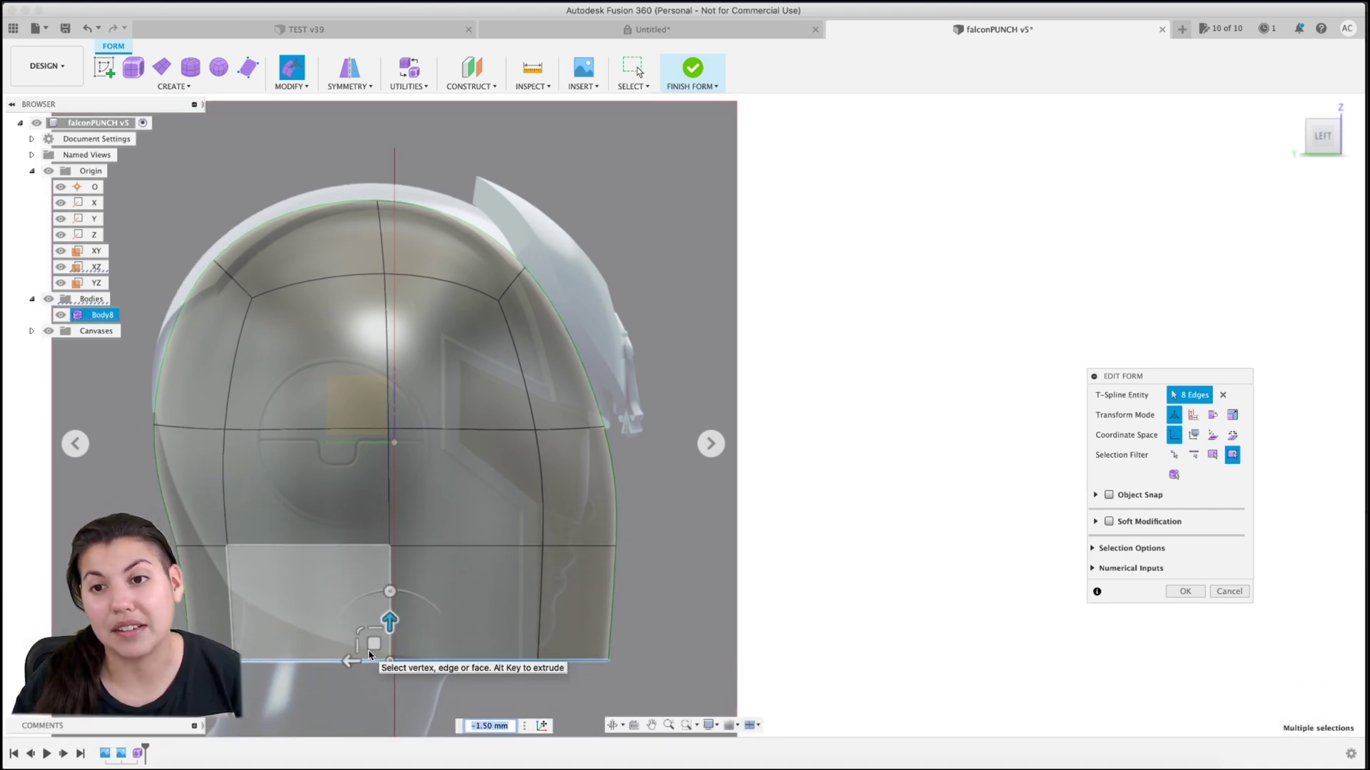
pyautogui.moveTo(368, 654)
pyautogui.mouseDown()
pyautogui.moveTo(358, 662)
pyautogui.moveTo(377, 667)
pyautogui.mouseUp()
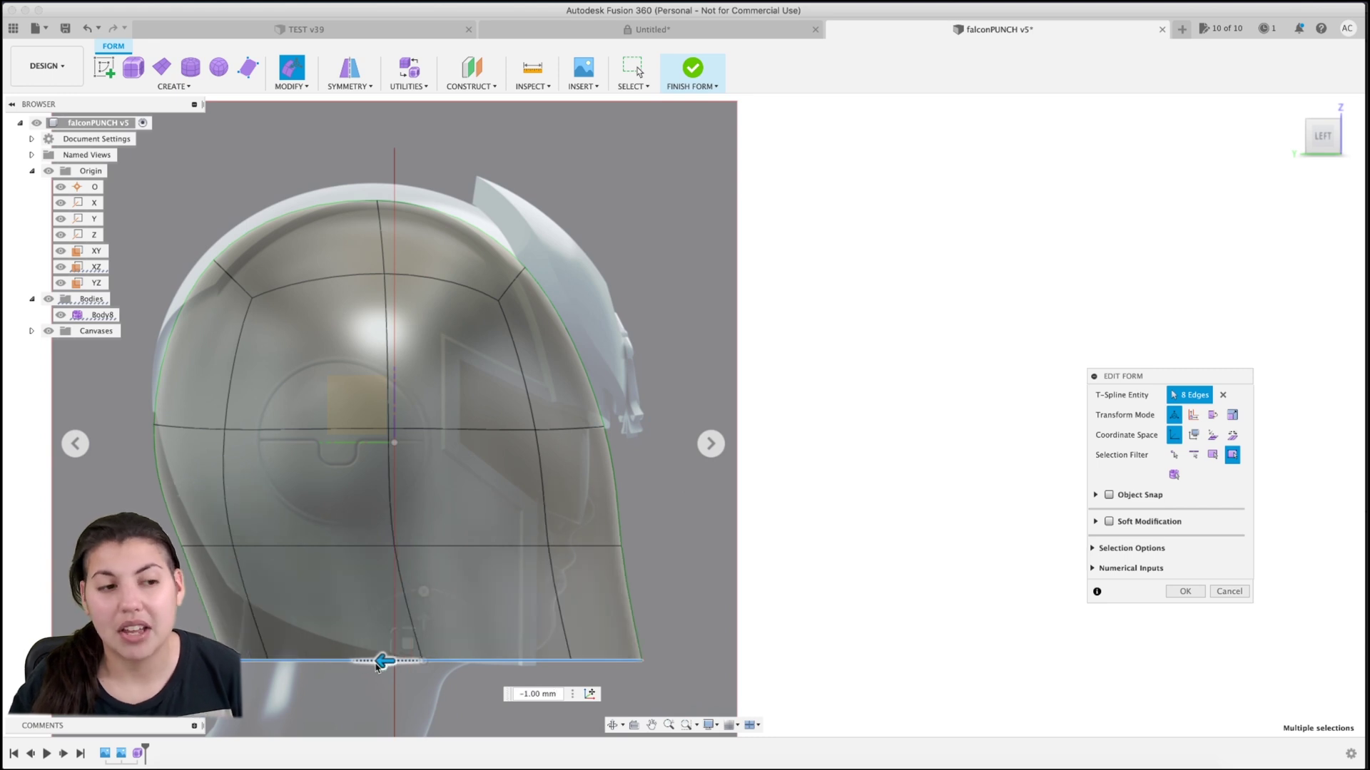
# - Move the lower rear vertices forward to taper the neck, 1.00 mm at the lower loop and 0.50 mm beside the bottom rear vertex
pyautogui.click(195, 546)
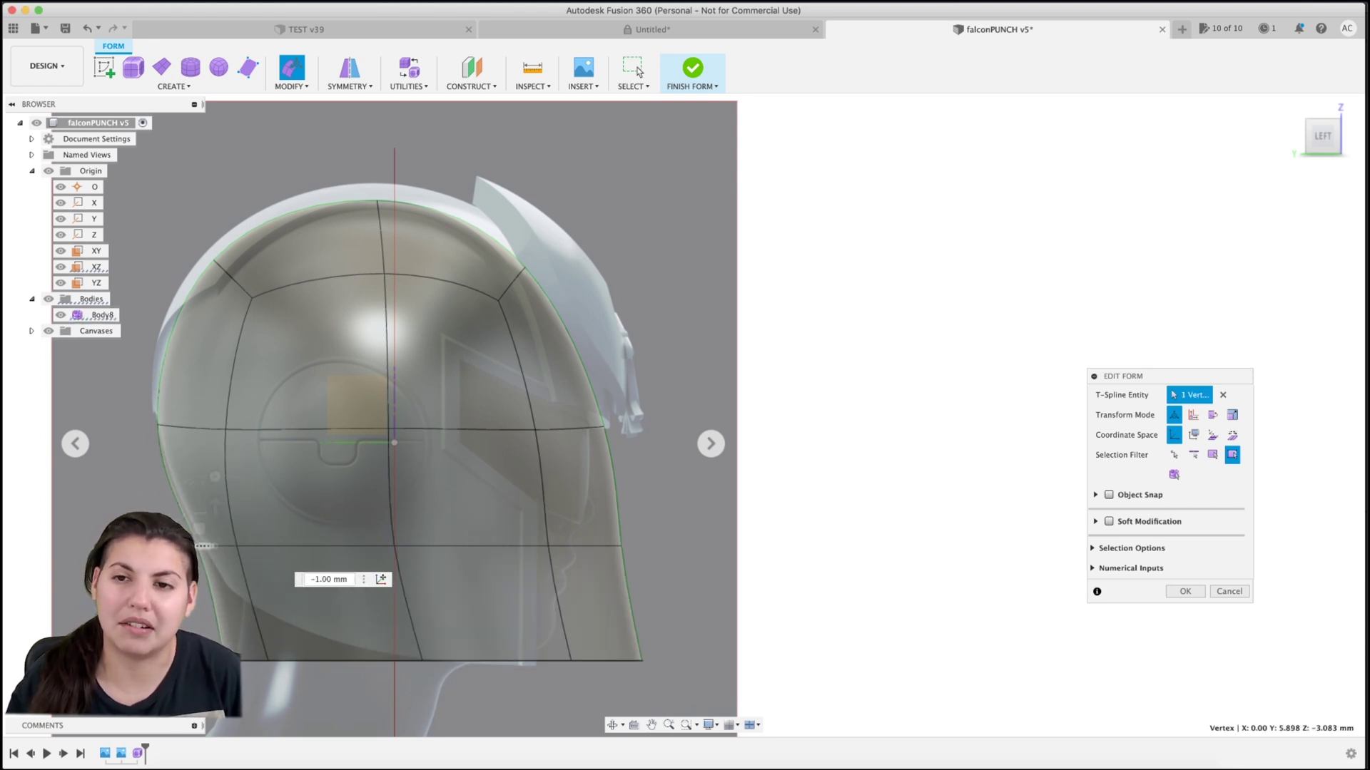
pyautogui.click(226, 660)
pyautogui.moveTo(187, 660); pyautogui.dragTo(253, 661)
pyautogui.click(273, 660)
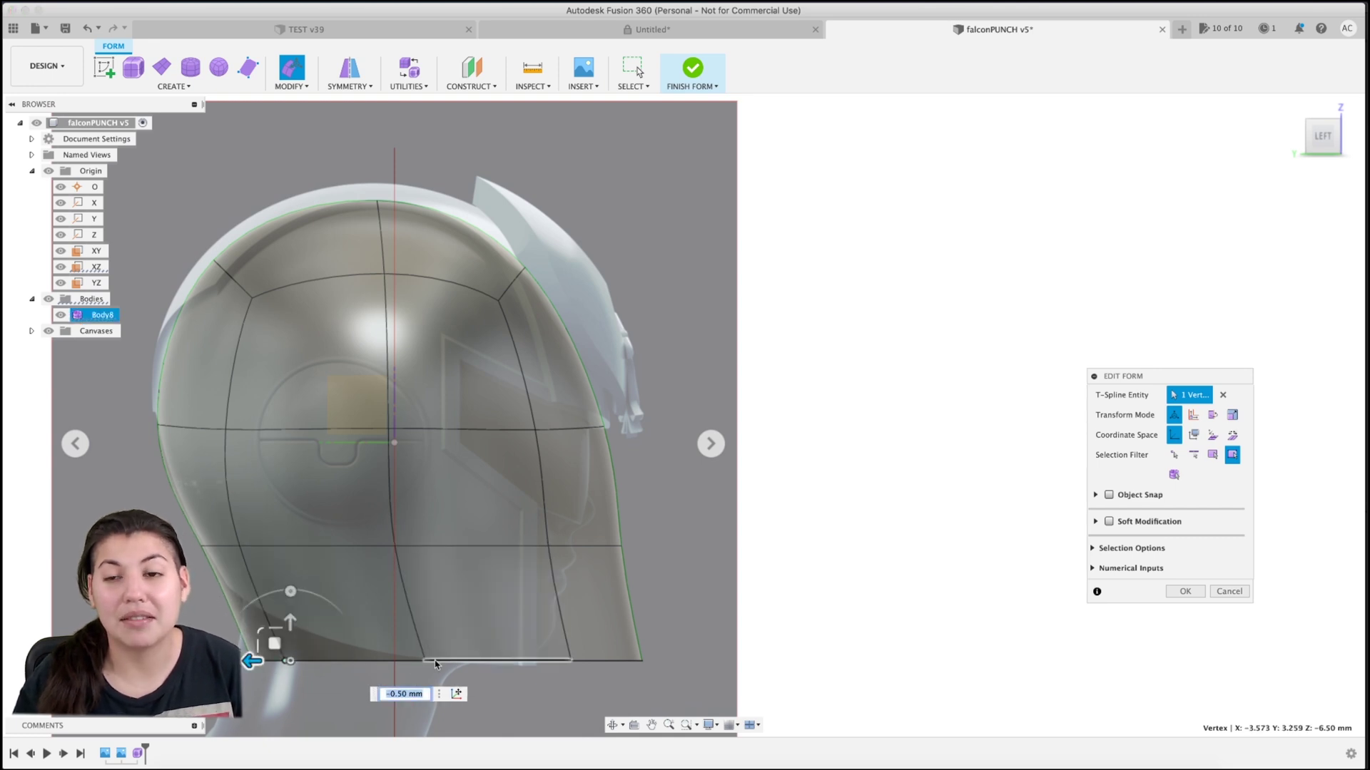
# - Shift the middle side vertex of the bottom loop 1.00 mm toward the back
pyautogui.click(434, 662)
pyautogui.click(425, 660)
pyautogui.moveTo(386, 660); pyautogui.dragTo(352, 660)
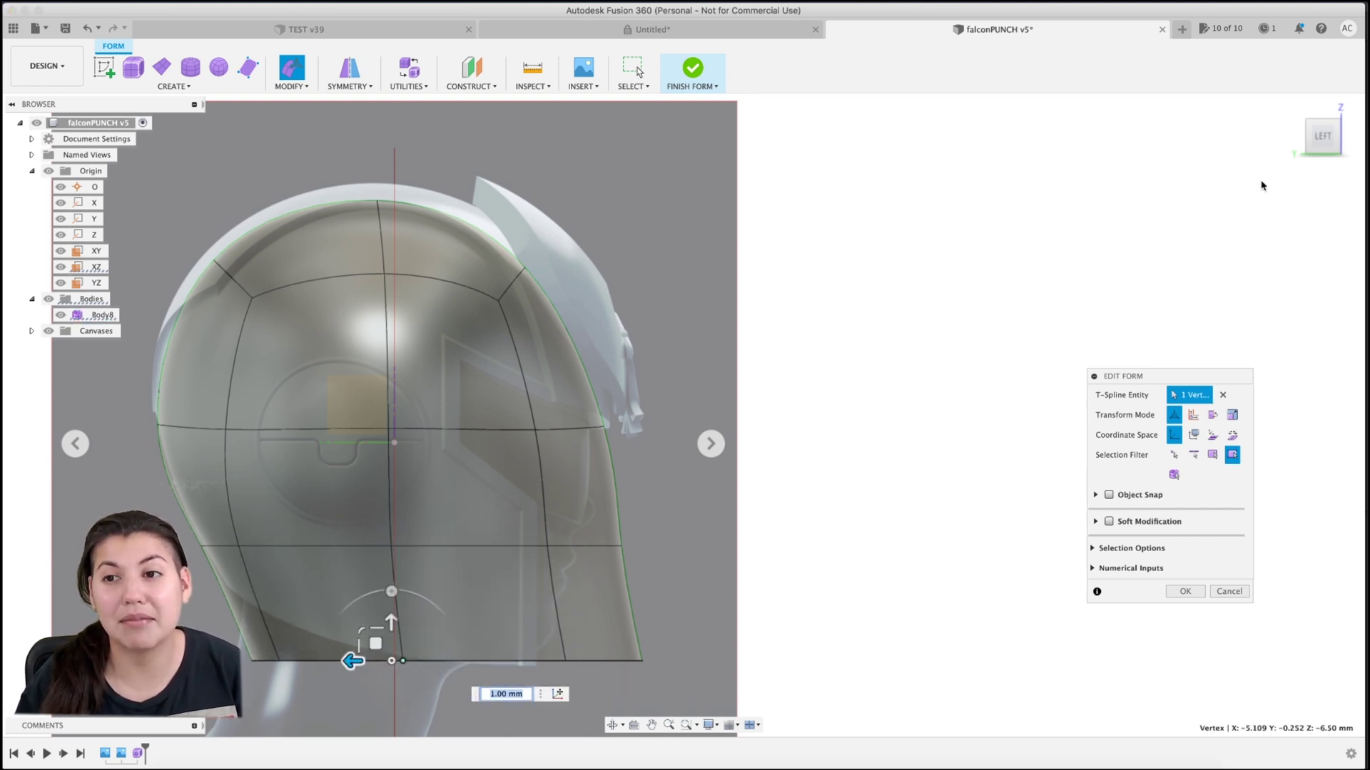
# - Move the lower side face 0.50 mm inward in the front view
pyautogui.click(1354, 145)
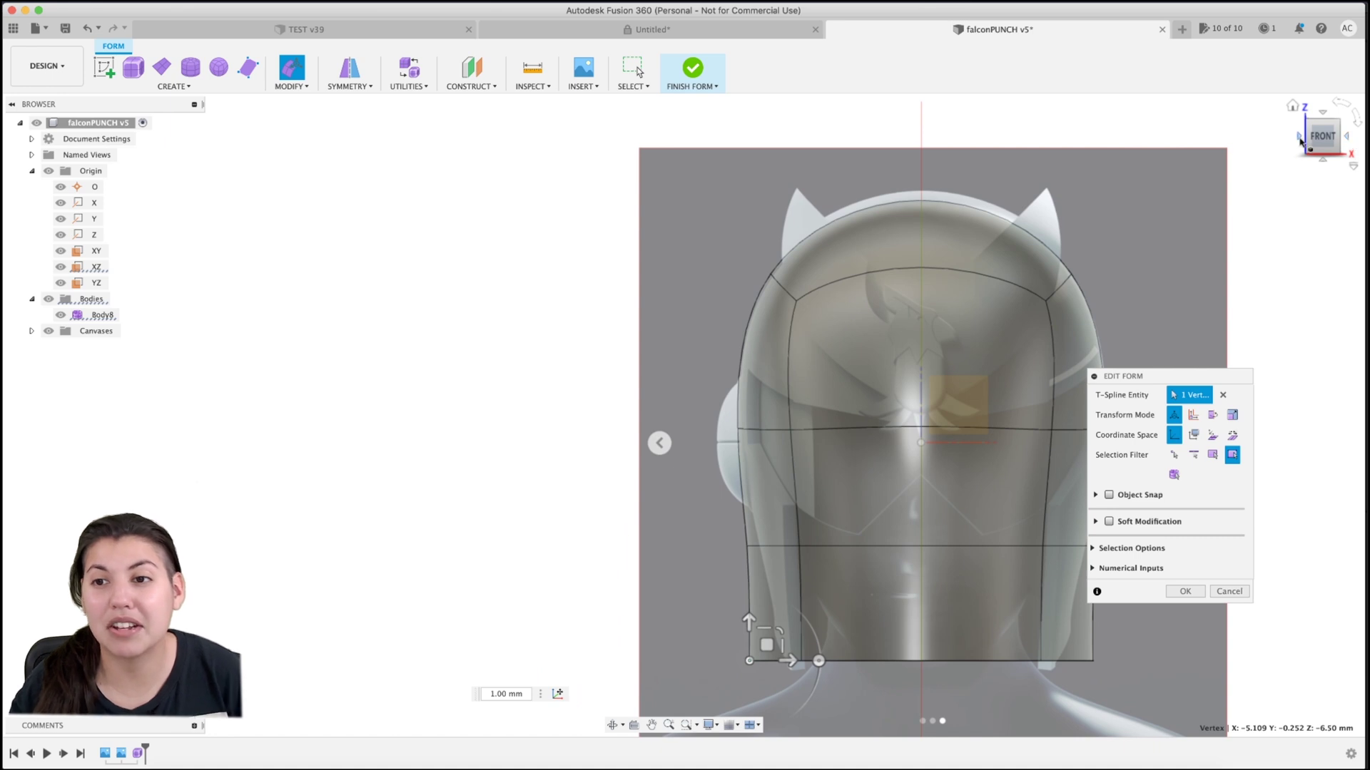
pyautogui.click(1299, 139)
pyautogui.click(1345, 139)
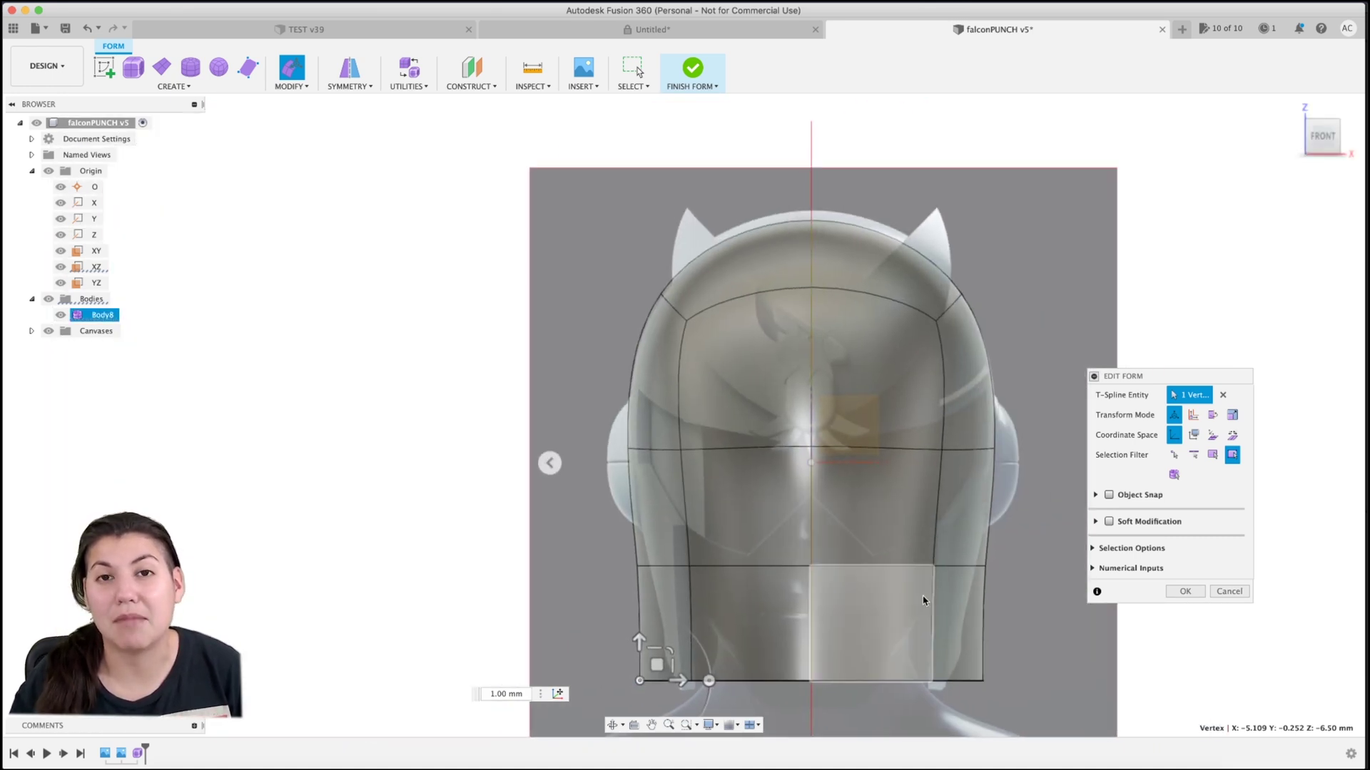
pyautogui.click(941, 620)
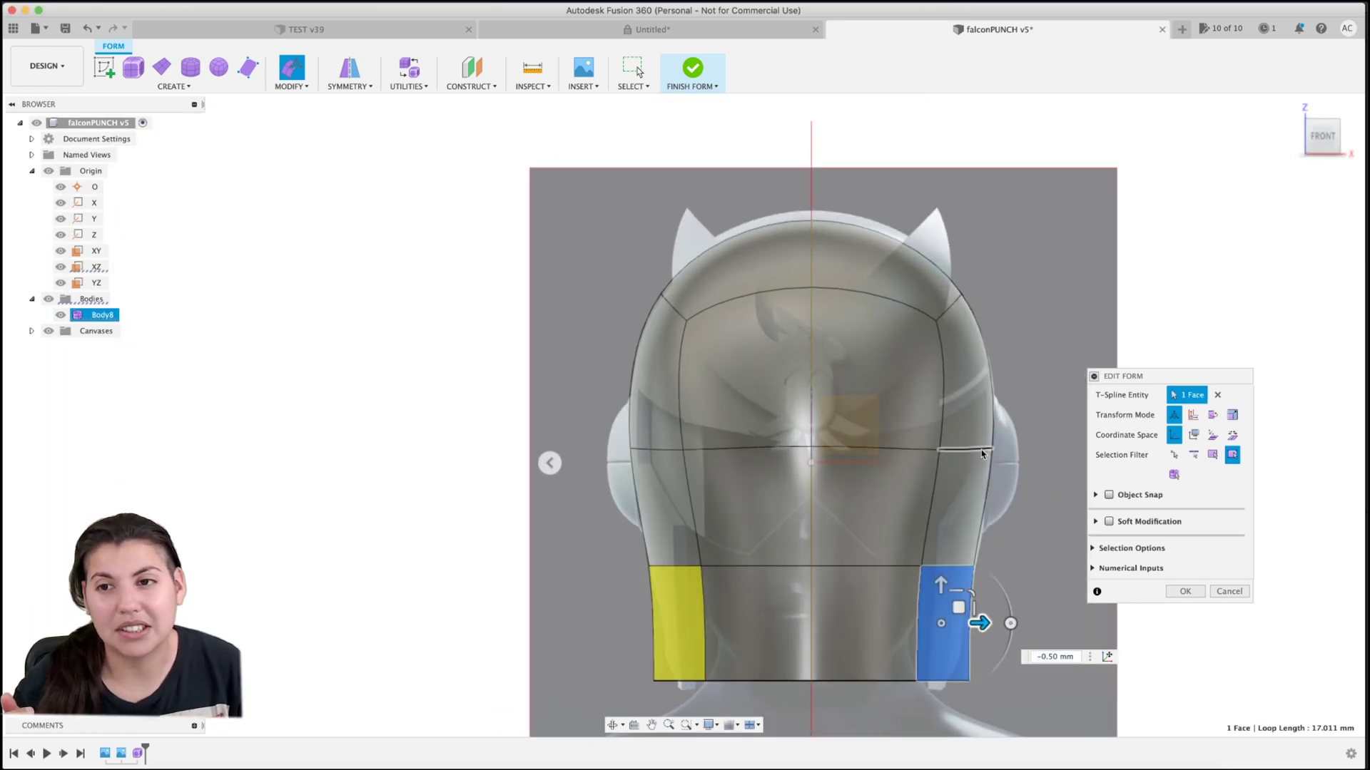
# - Scale the middle edge loop by about 0.98 and narrow the bottom loop to match the helmet's front outline
pyautogui.doubleClick(841, 447)
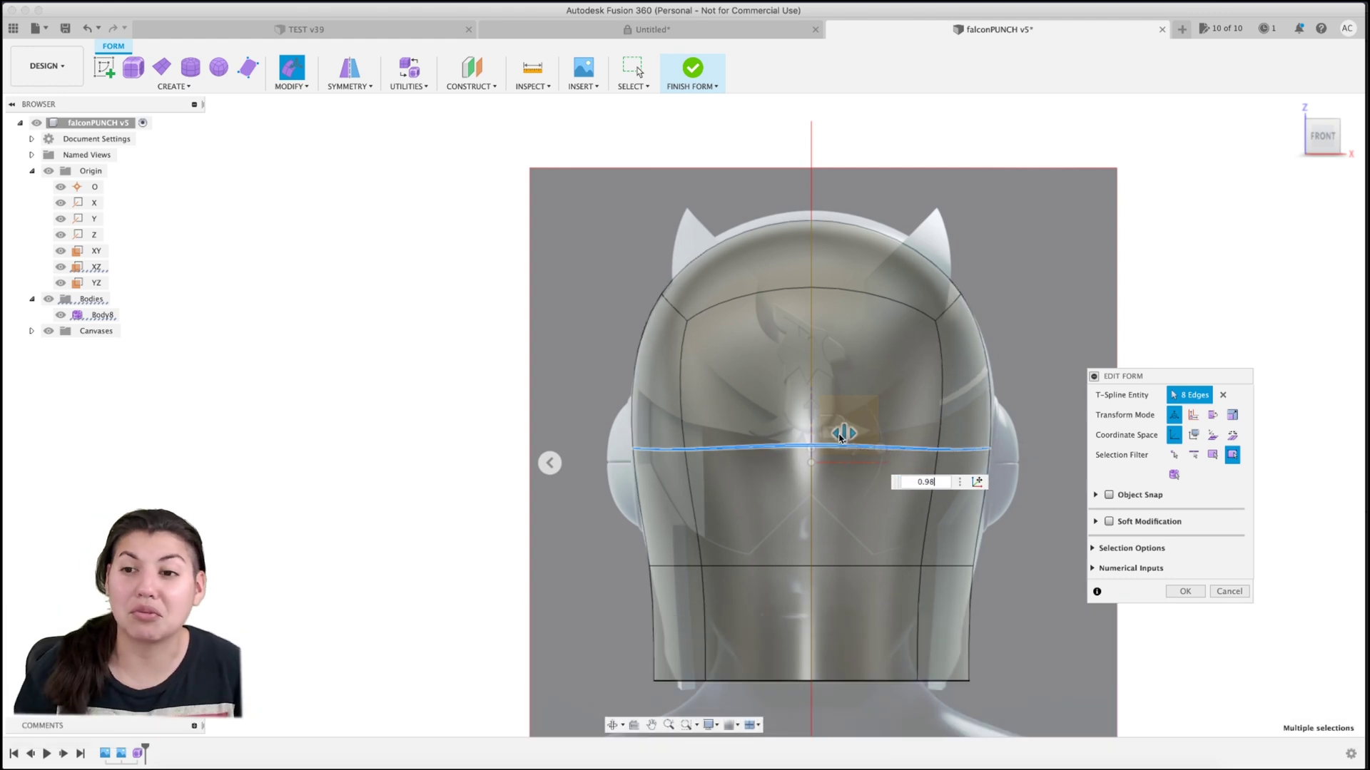
pyautogui.doubleClick(945, 681)
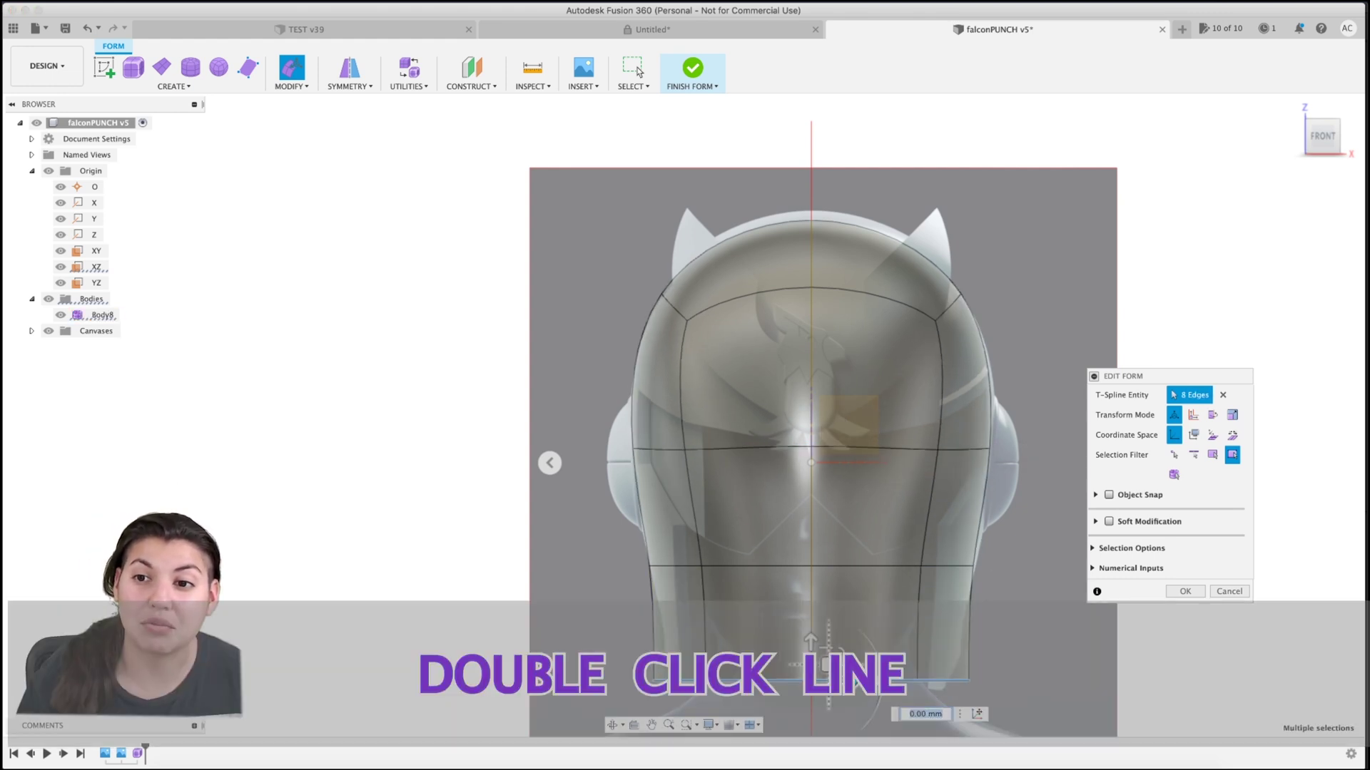
pyautogui.click(961, 567)
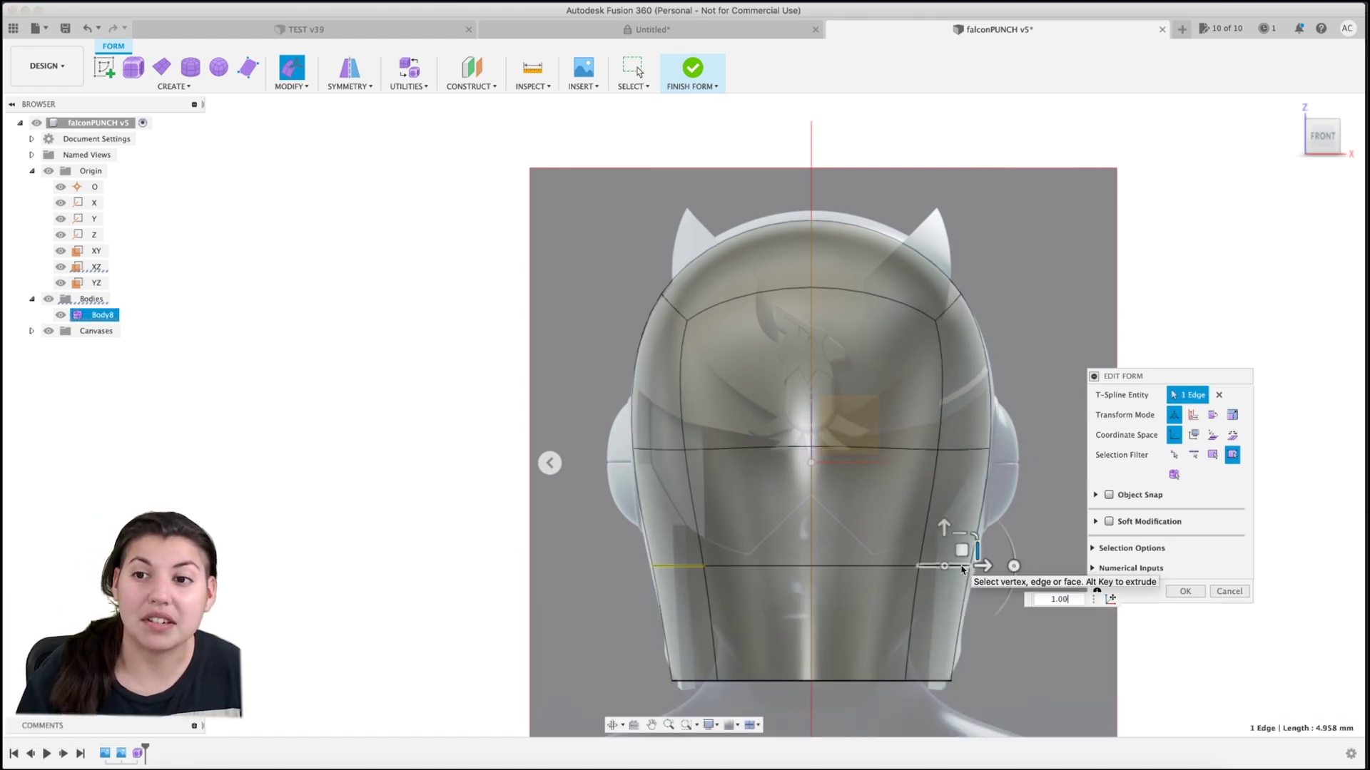
pyautogui.click(1176, 590)
# - Lower the bottom edge loop 0.50 mm and finish the form
pyautogui.doubleClick(904, 681)
pyautogui.rightClick(860, 681)
pyautogui.click(906, 664)
pyautogui.moveTo(811, 636); pyautogui.dragTo(811, 651)
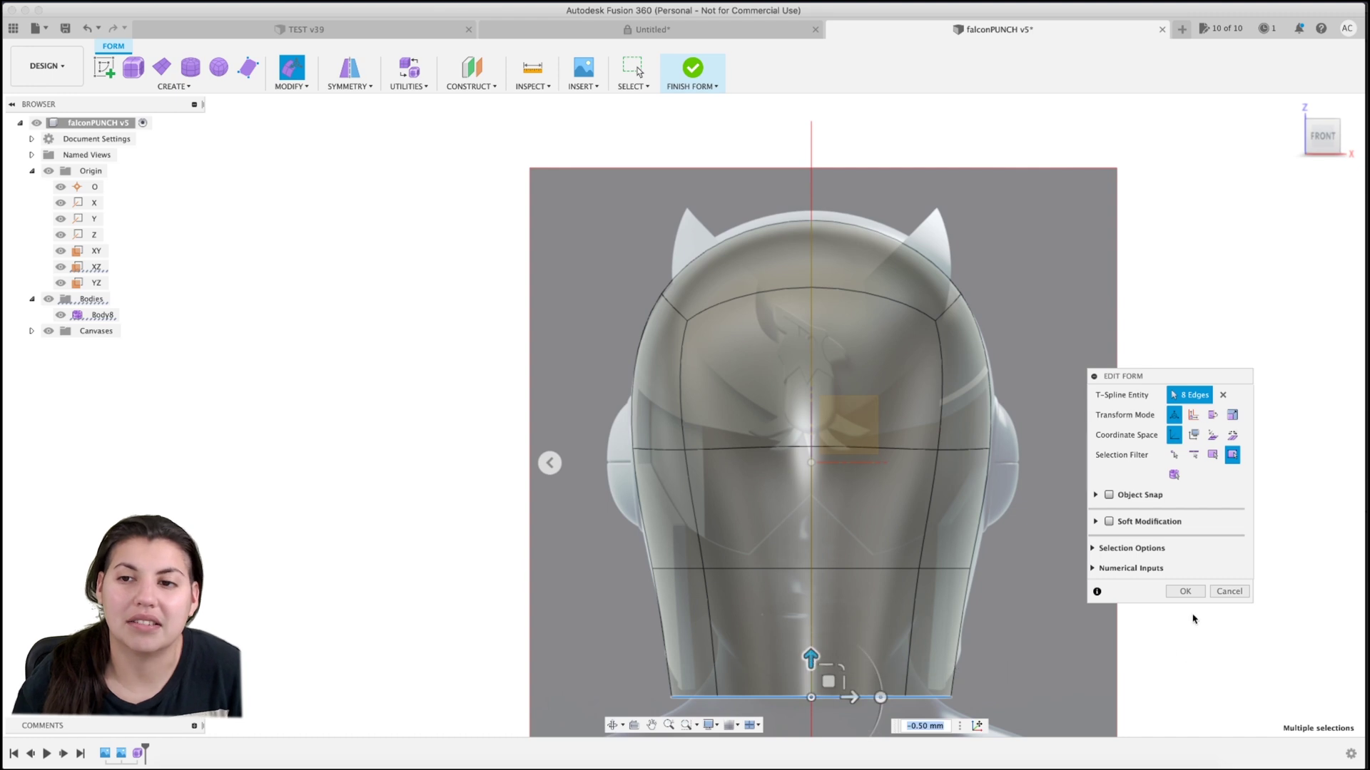
pyautogui.click(1185, 591)
pyautogui.click(697, 82)
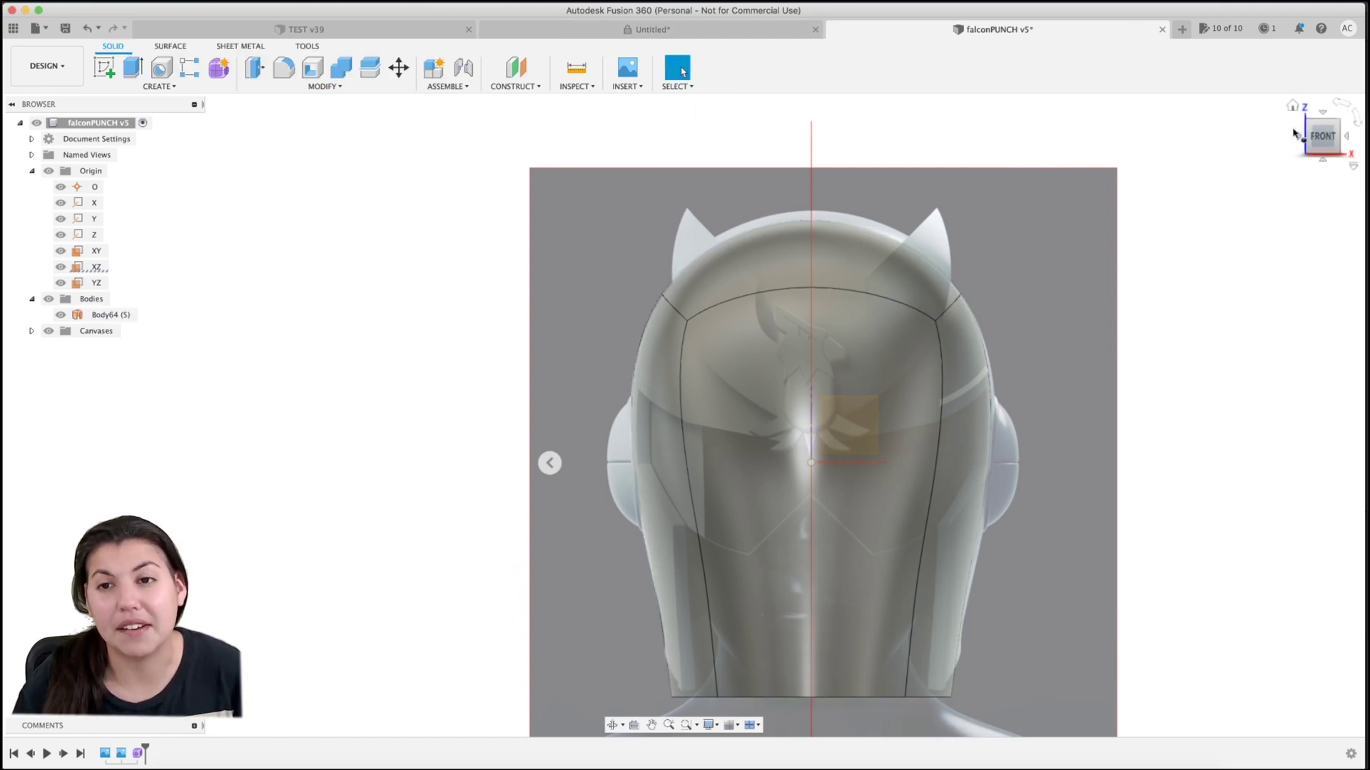
# - Copy the head form body and paste the duplicate in the same position
pyautogui.click(1296, 138)
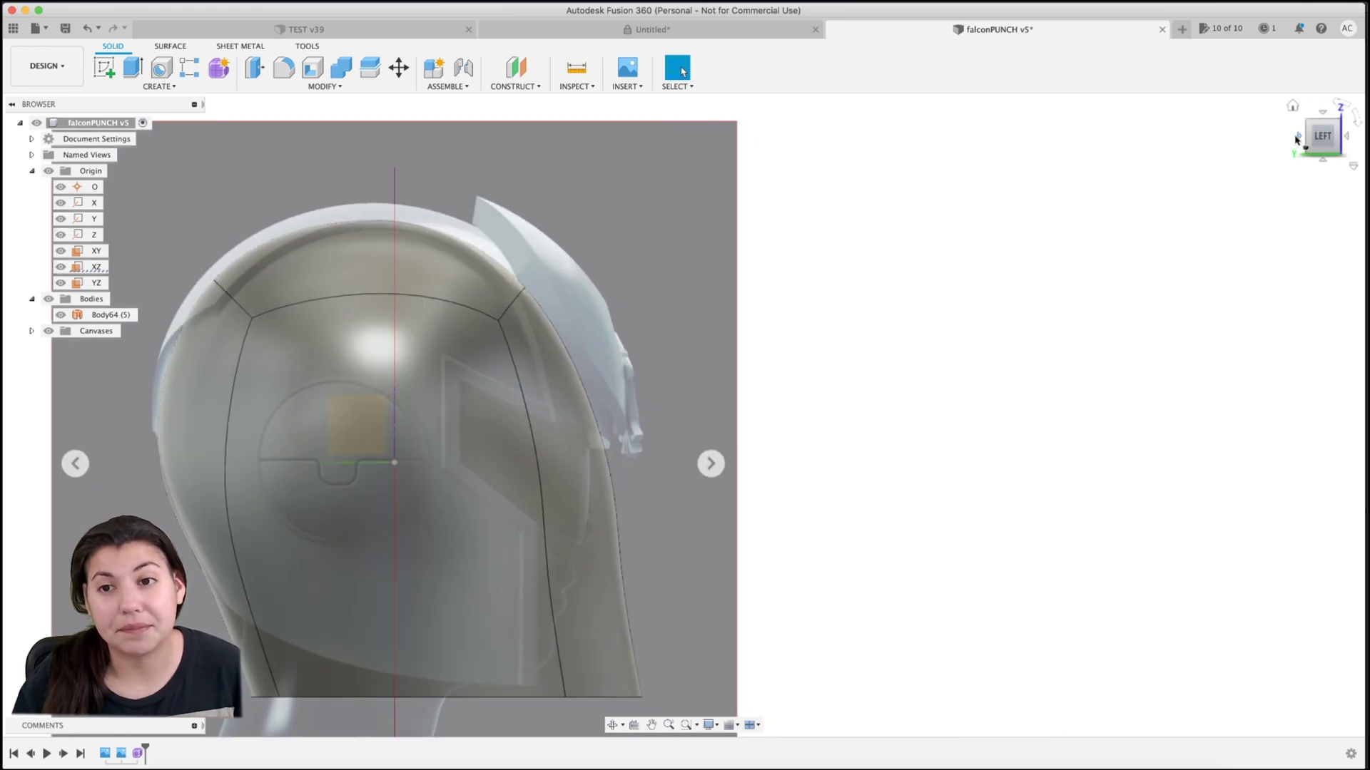
pyautogui.click(116, 316)
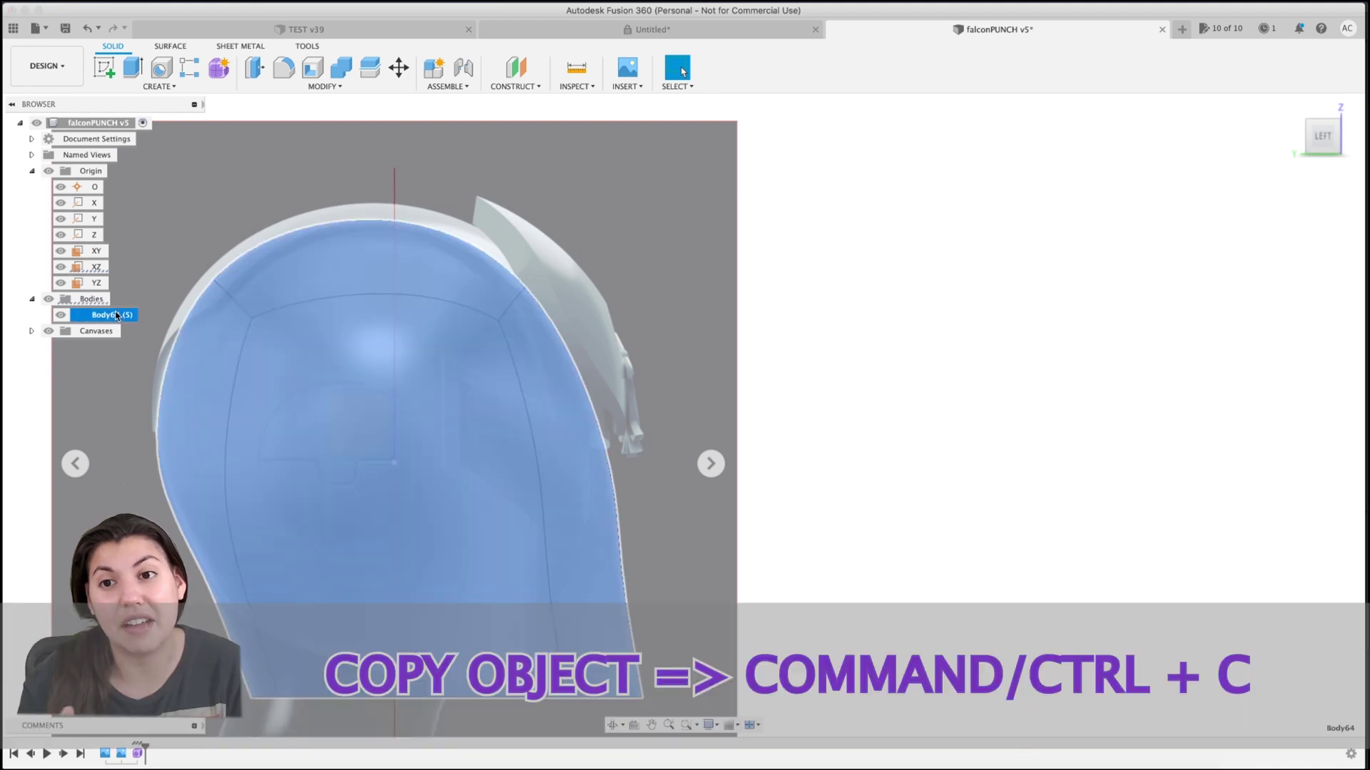
pyautogui.press('super+v')
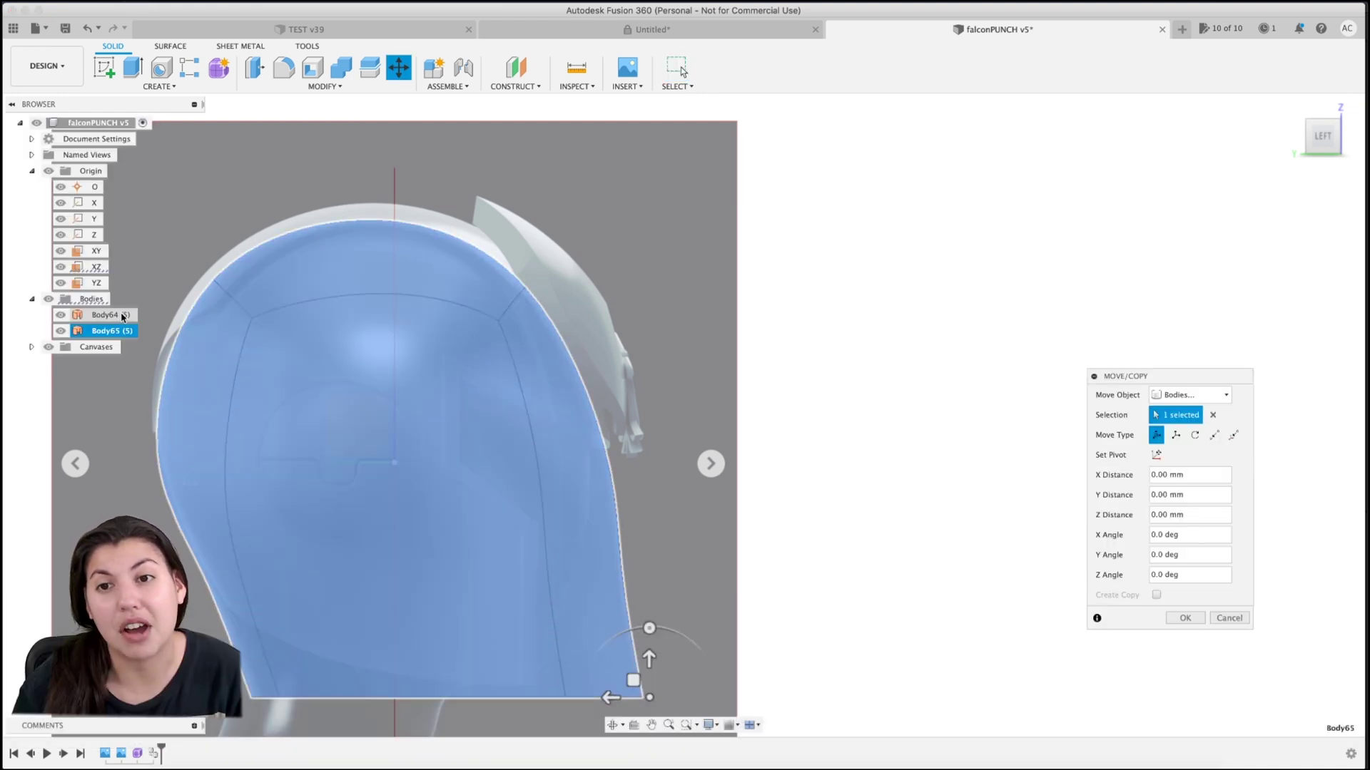
pyautogui.click(1187, 618)
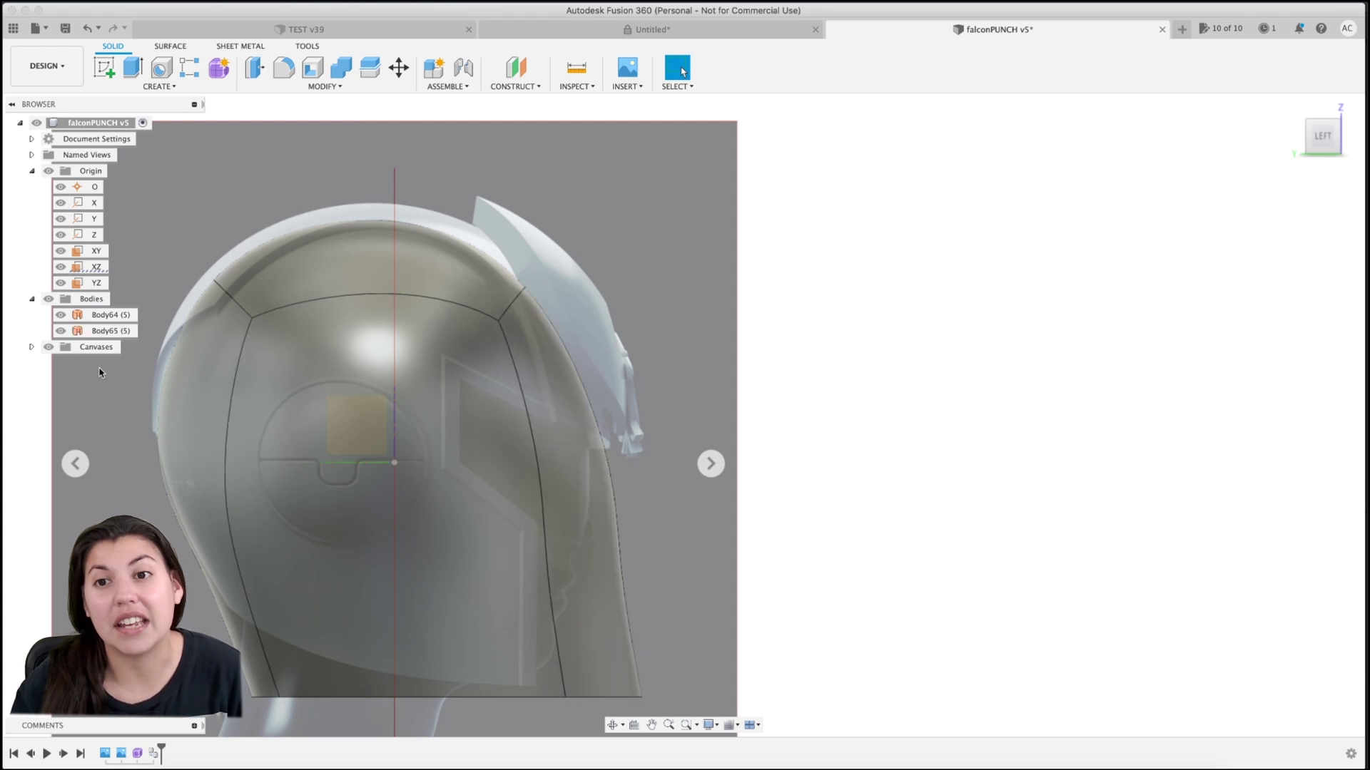
# - Thicken the original head form inward by -0.50 mm on one side as a new body
pyautogui.click(109, 314)
pyautogui.click(174, 87)
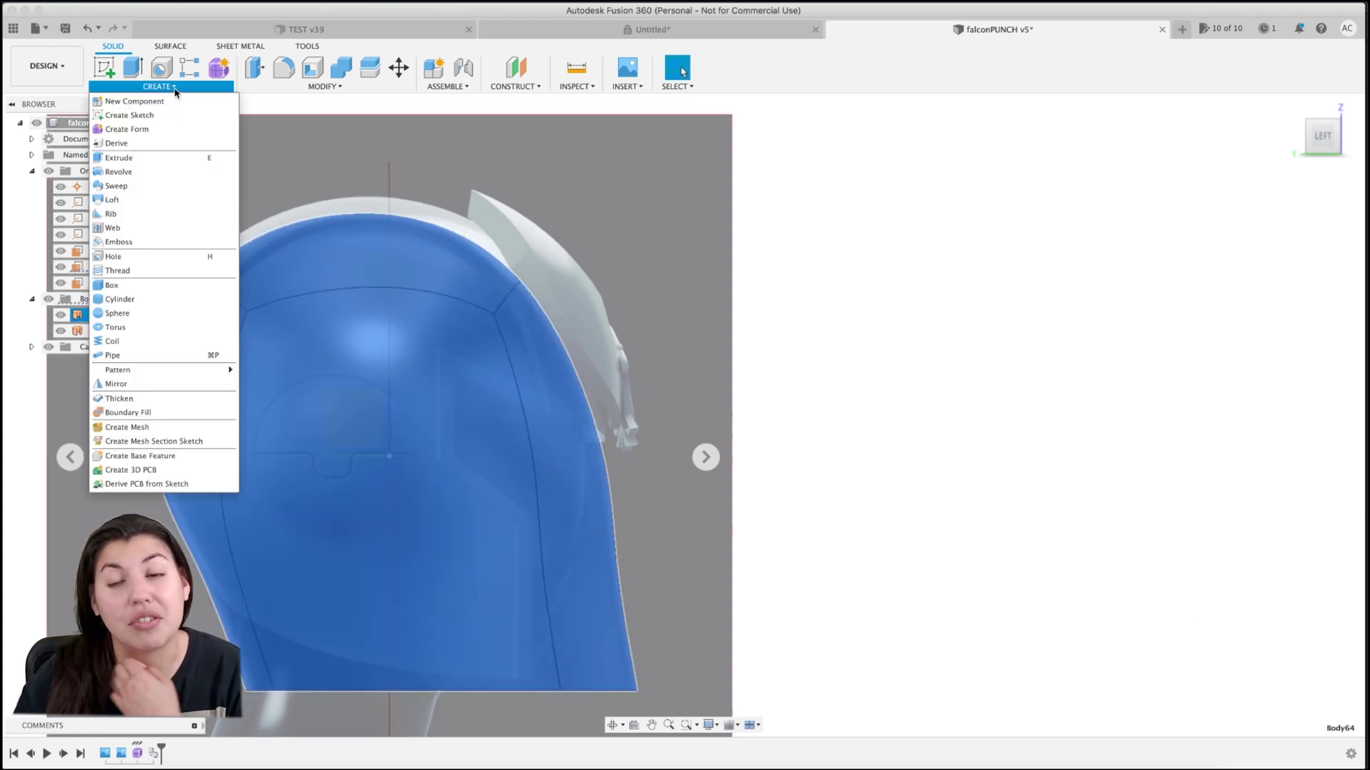
pyautogui.click(151, 396)
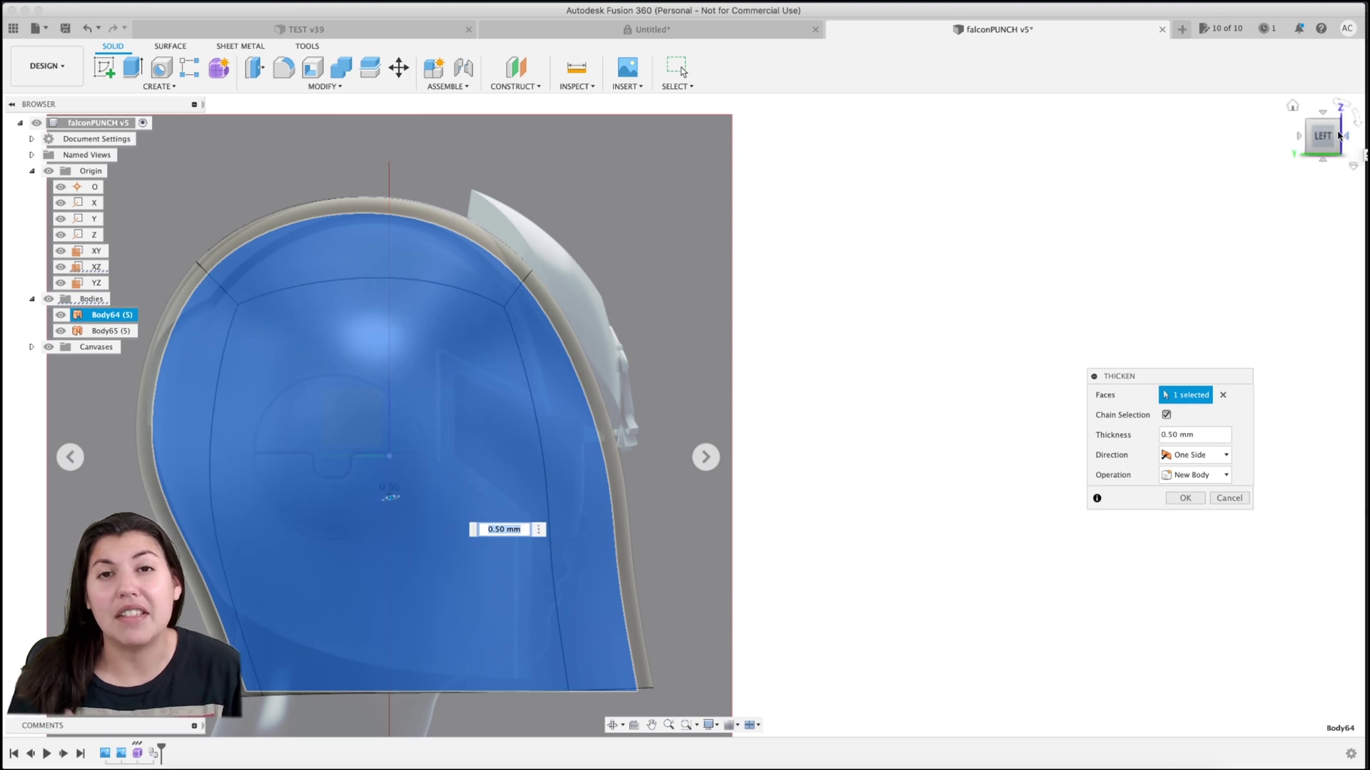
pyautogui.click(1359, 156)
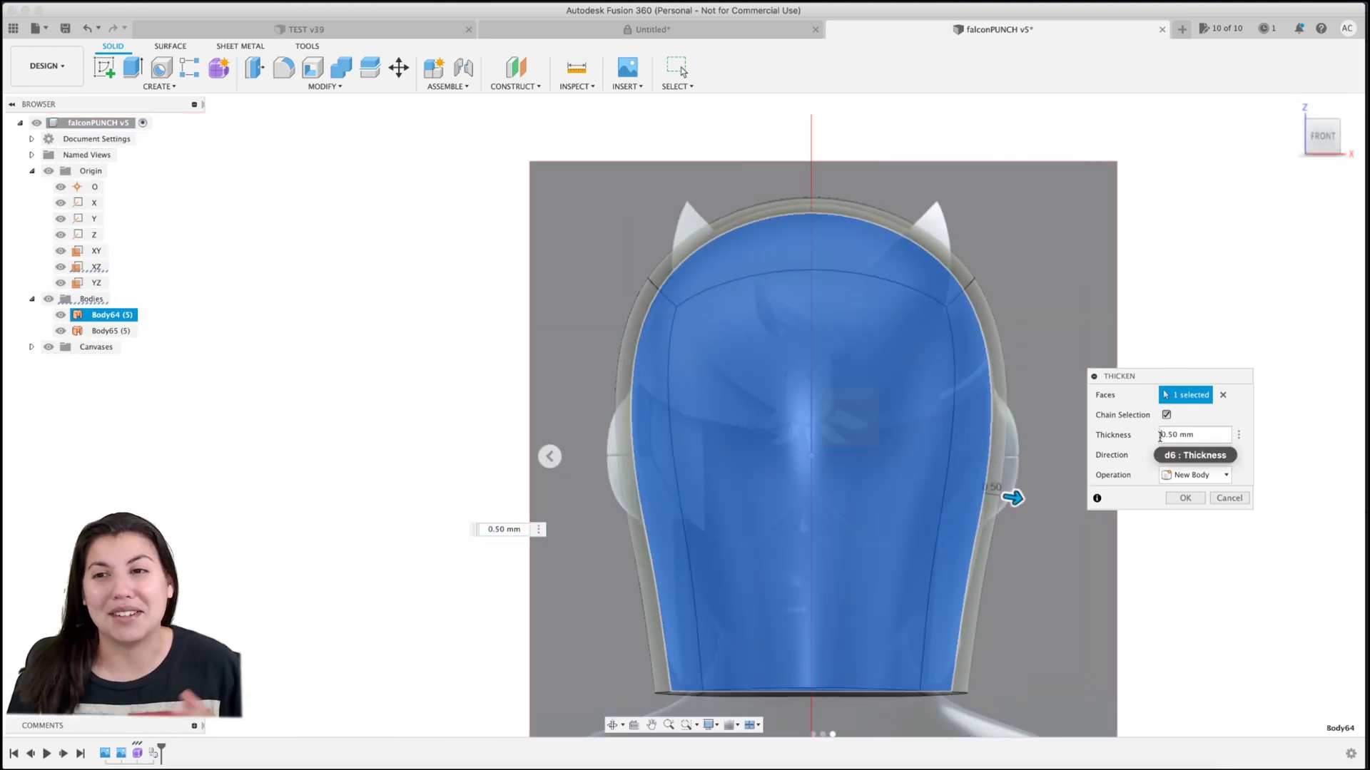
pyautogui.click(1160, 435)
pyautogui.write('-')
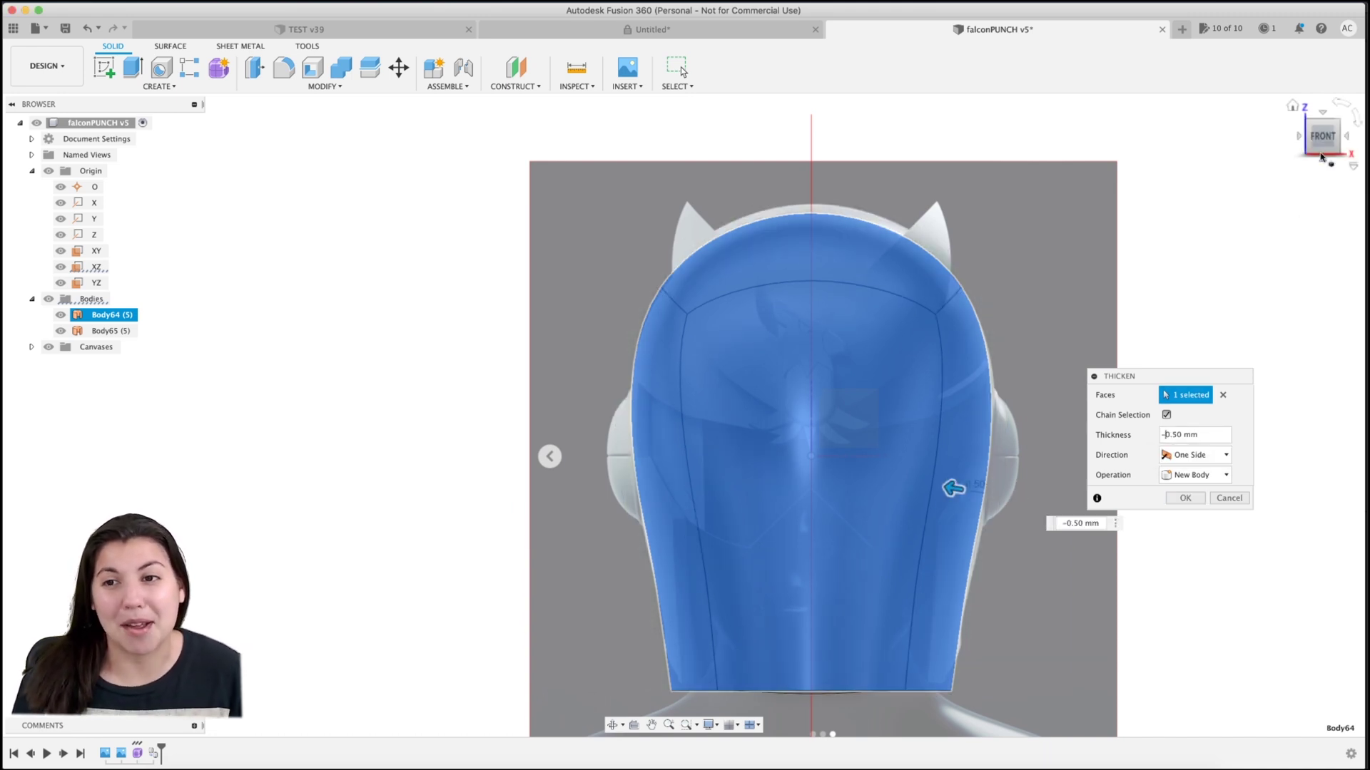
pyautogui.click(1321, 153)
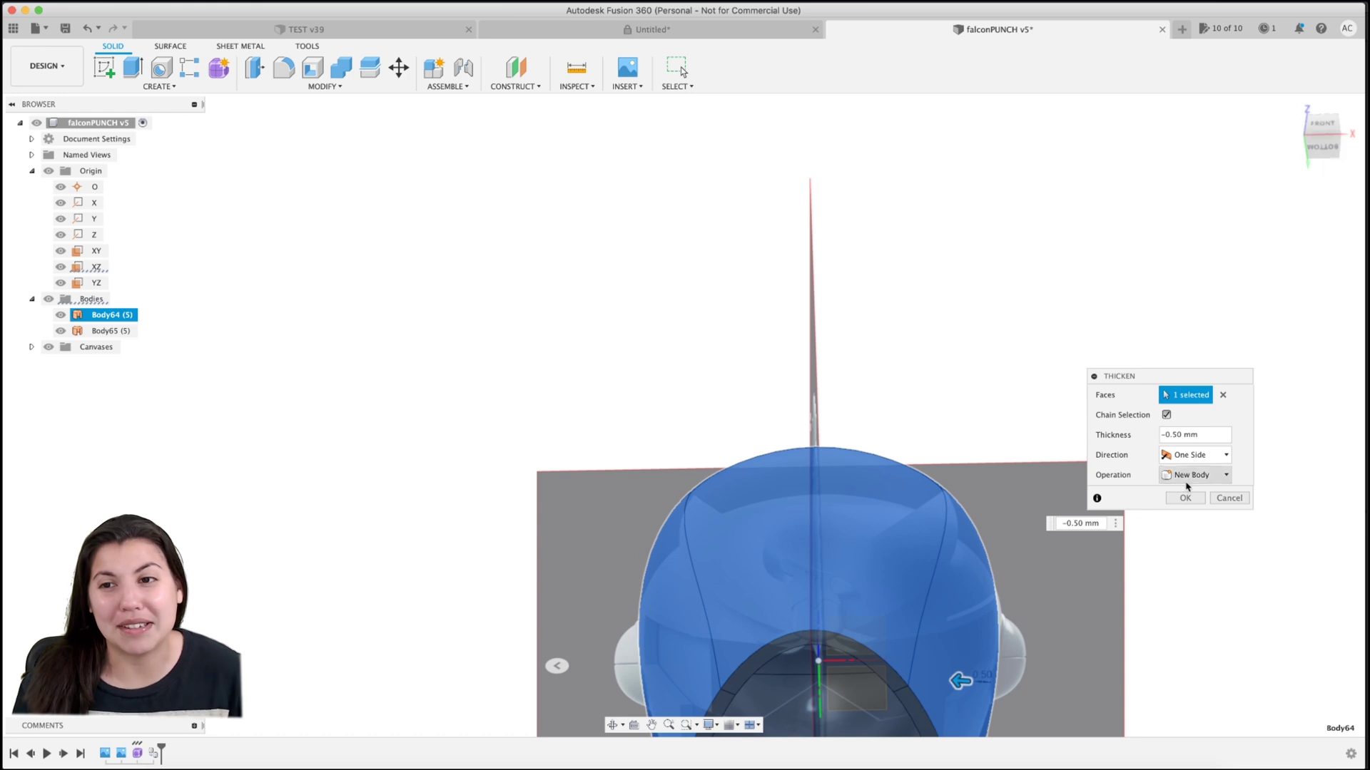
pyautogui.click(1185, 498)
# - Thicken the duplicated head form outward by 0.50 mm on one side as a new body
pyautogui.click(120, 333)
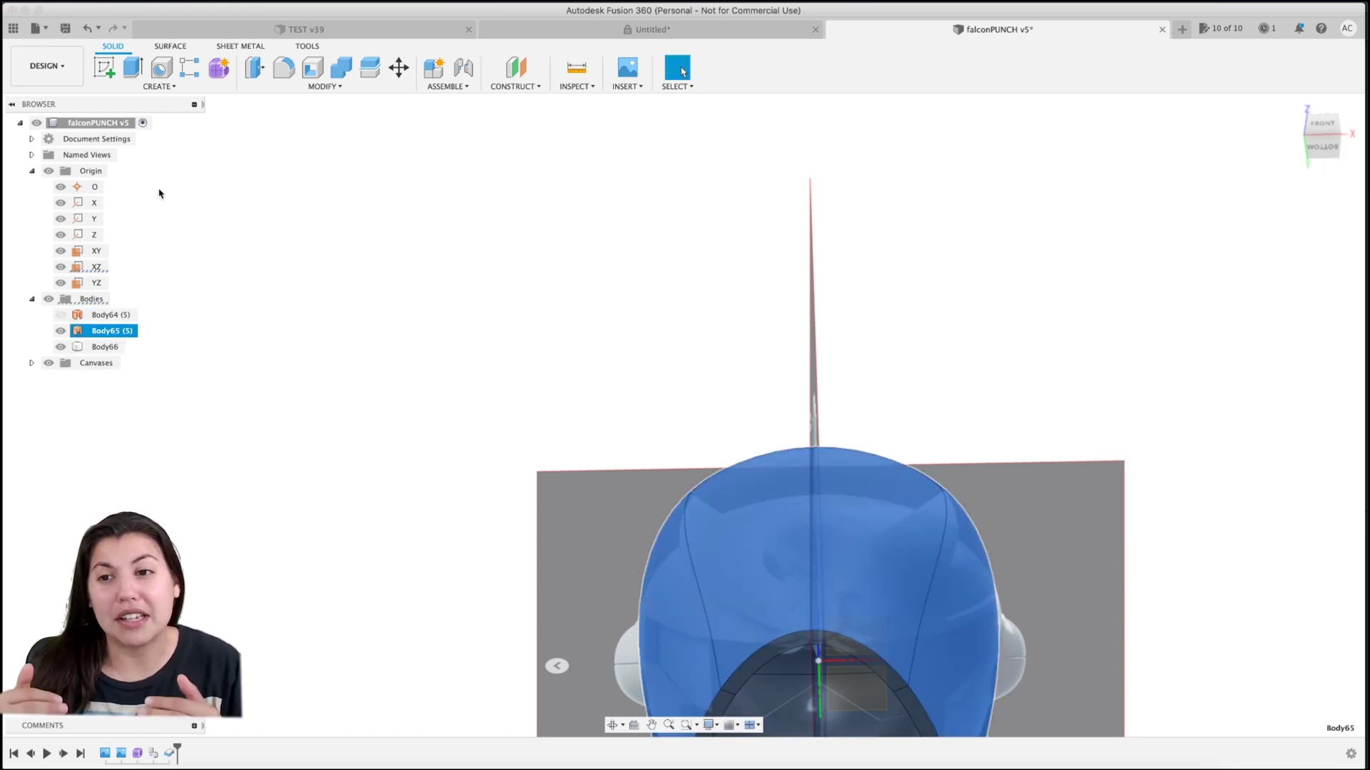
pyautogui.click(168, 87)
pyautogui.click(132, 397)
pyautogui.scroll(-2, 472, 426)
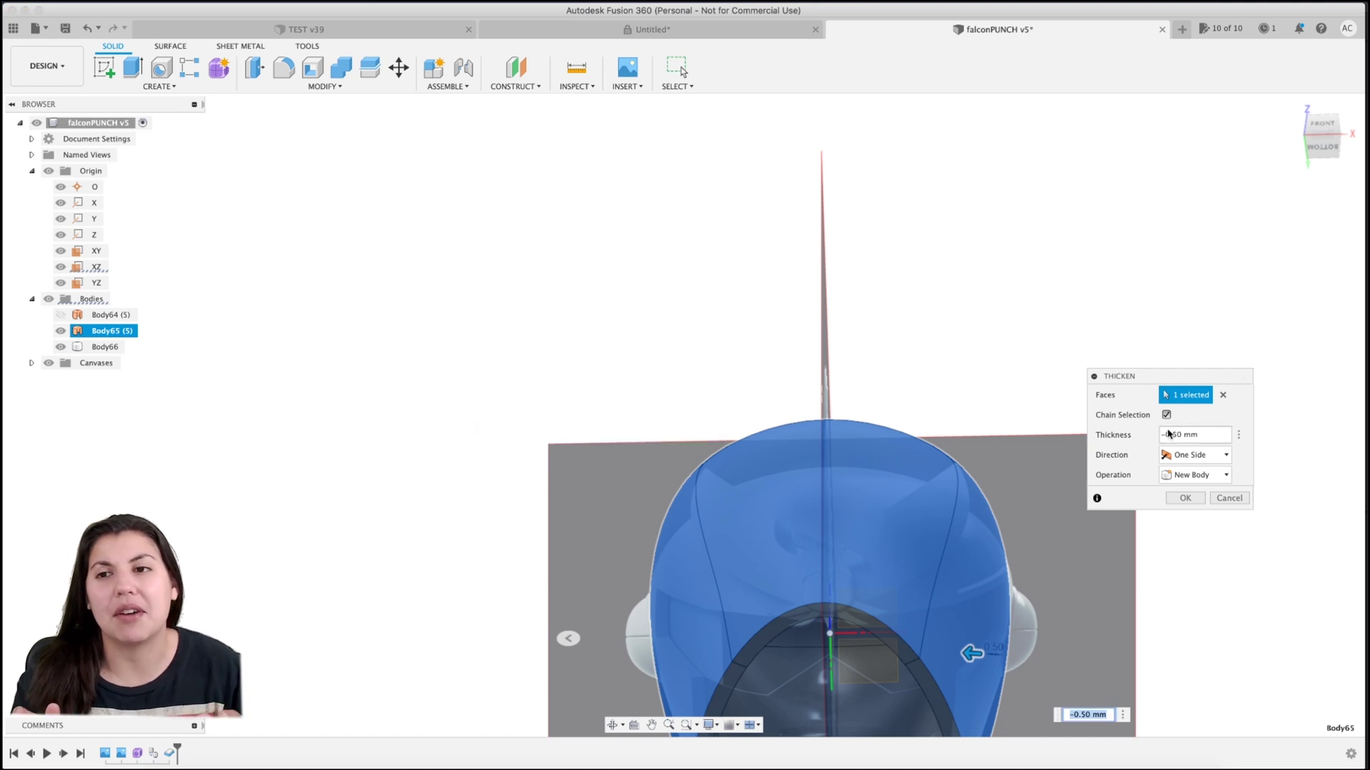
pyautogui.click(1168, 434)
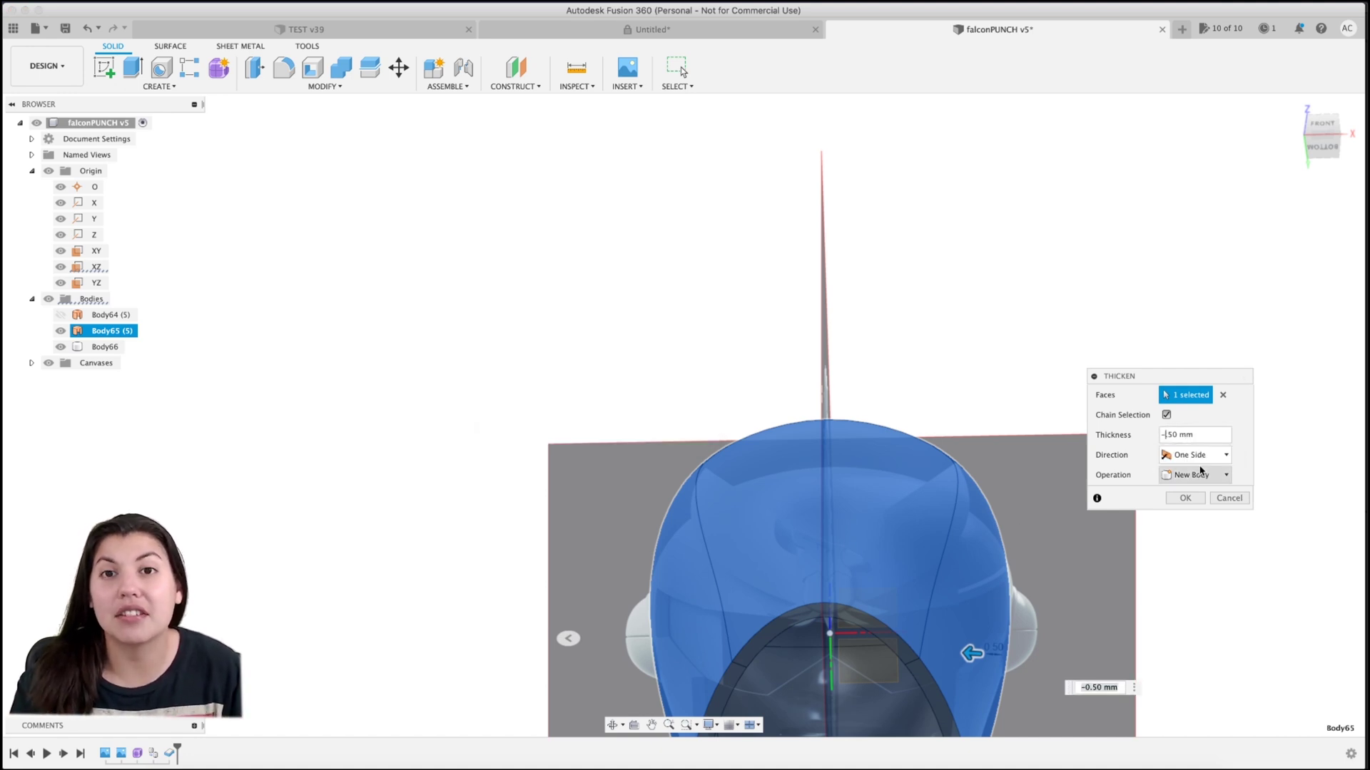
pyautogui.press('BackSpace')
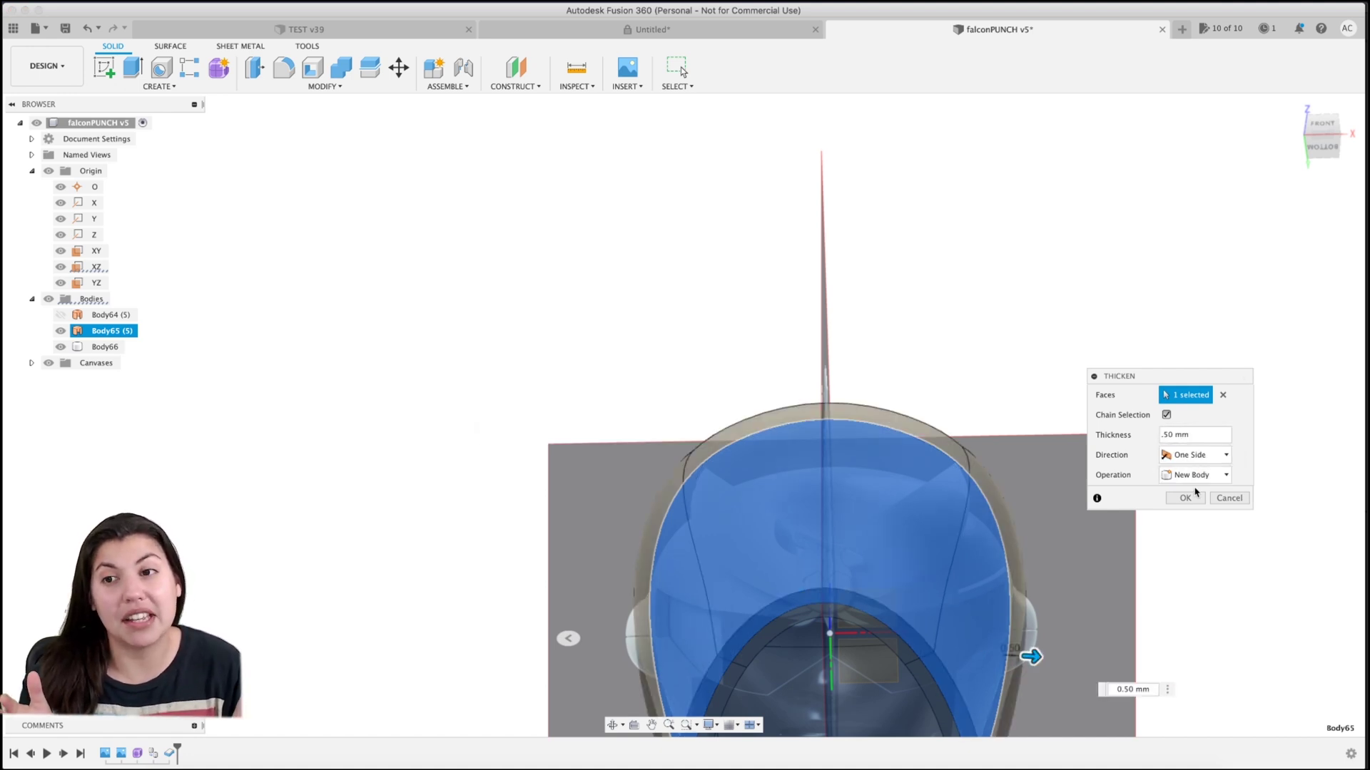
pyautogui.click(1195, 496)
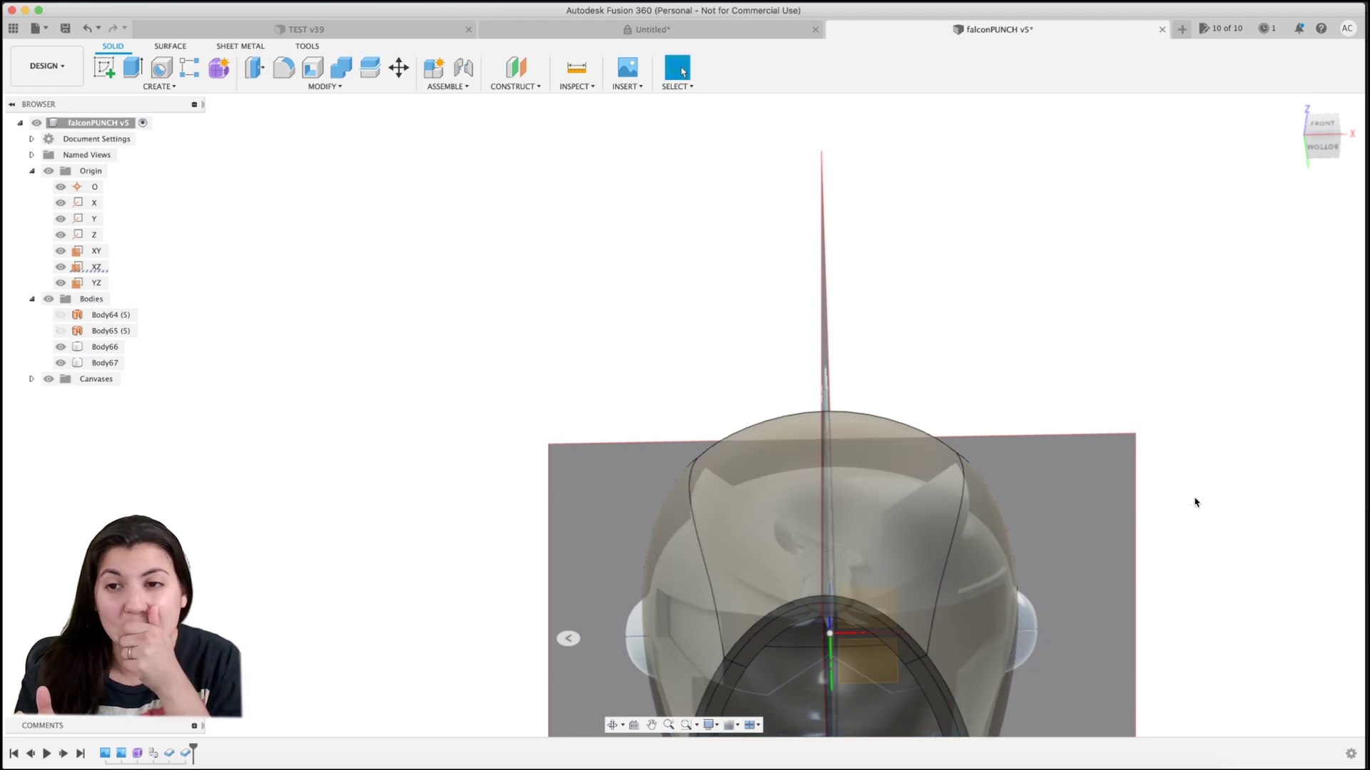
# - Sketch connected lines on the YZ plane tracing the visor opening, from the brow tip around to below the chin
pyautogui.click(1321, 127)
pyautogui.click(1299, 135)
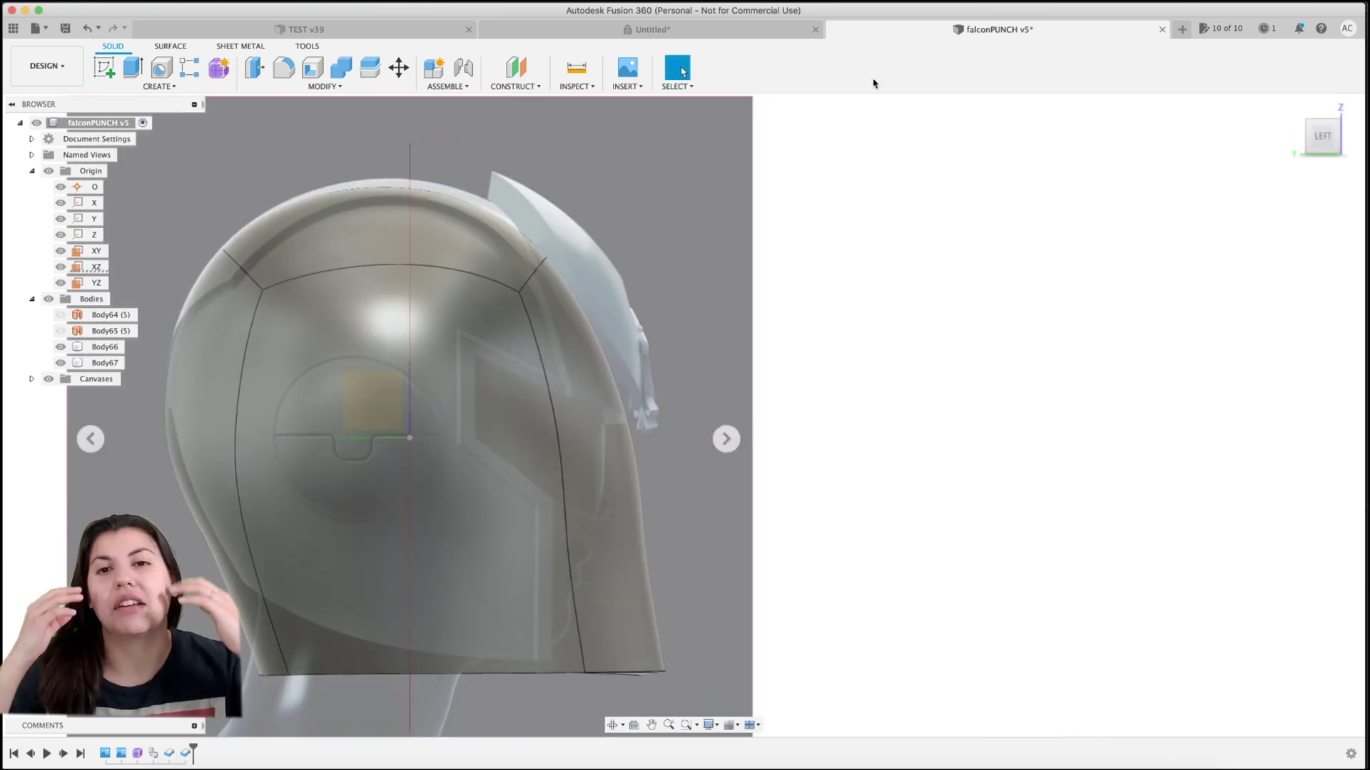
pyautogui.click(104, 67)
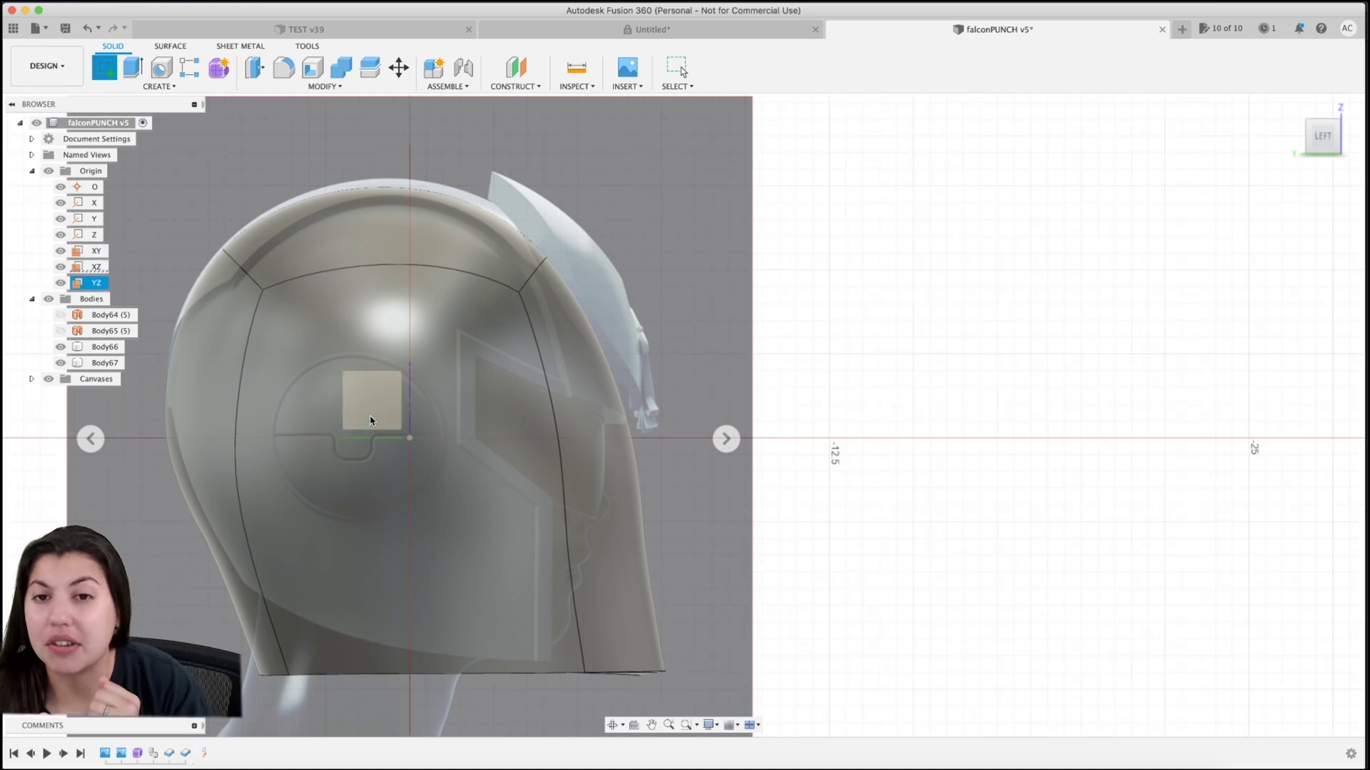
pyautogui.click(504, 400)
pyautogui.press('l')
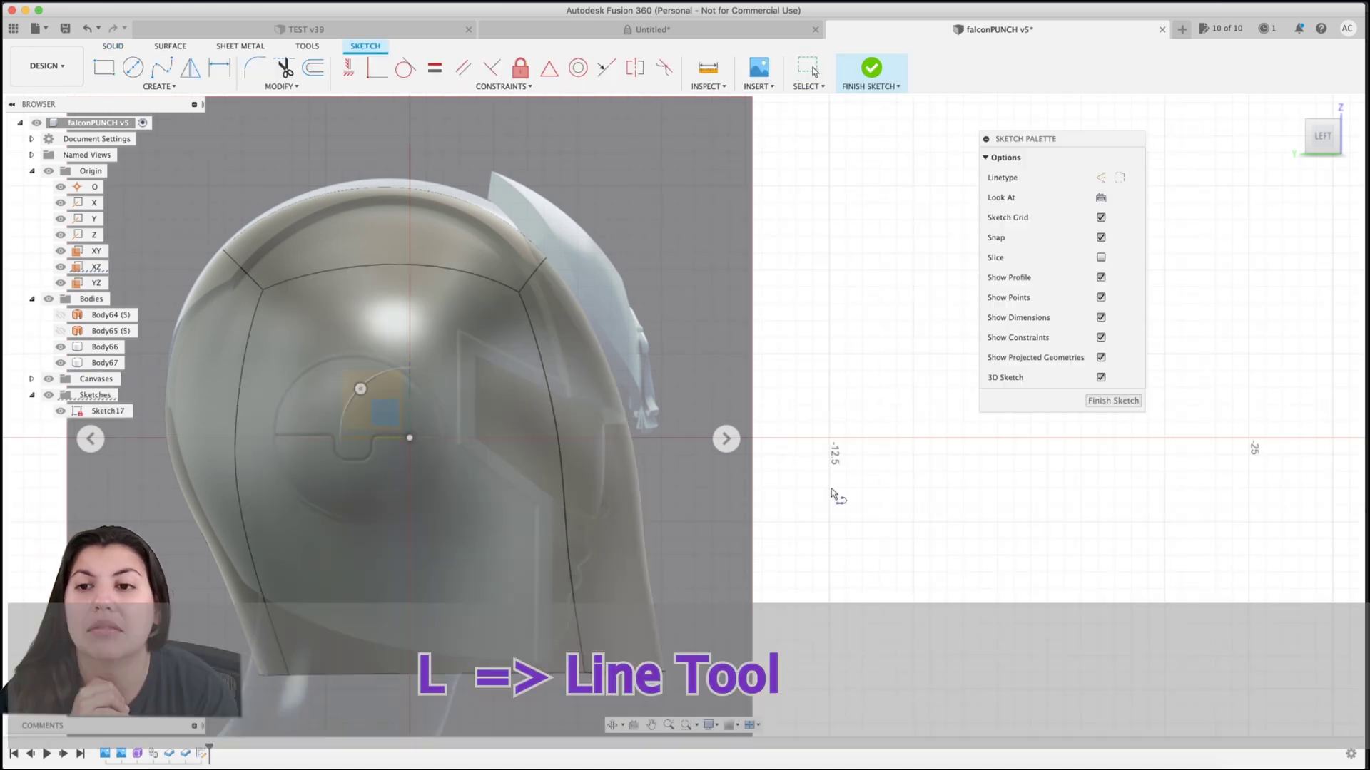
pyautogui.click(637, 428)
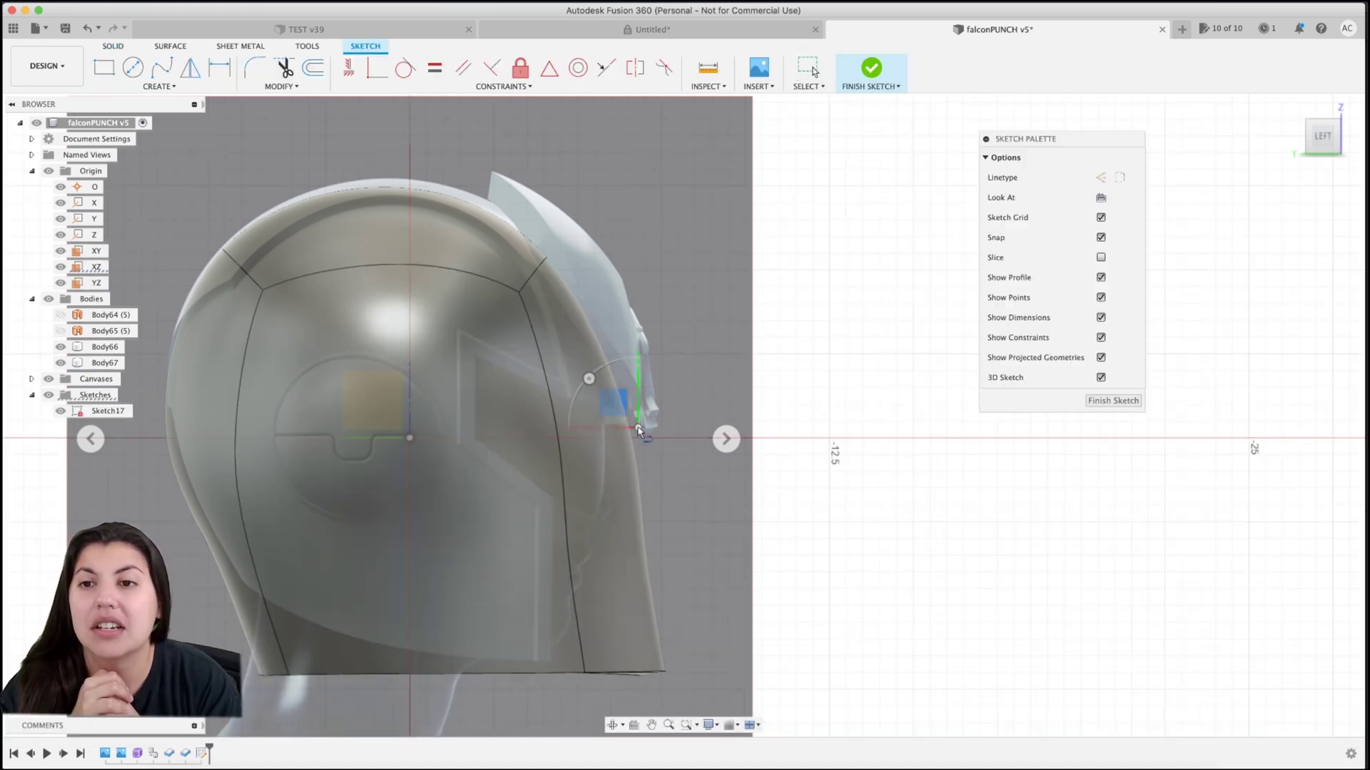
pyautogui.click(478, 359)
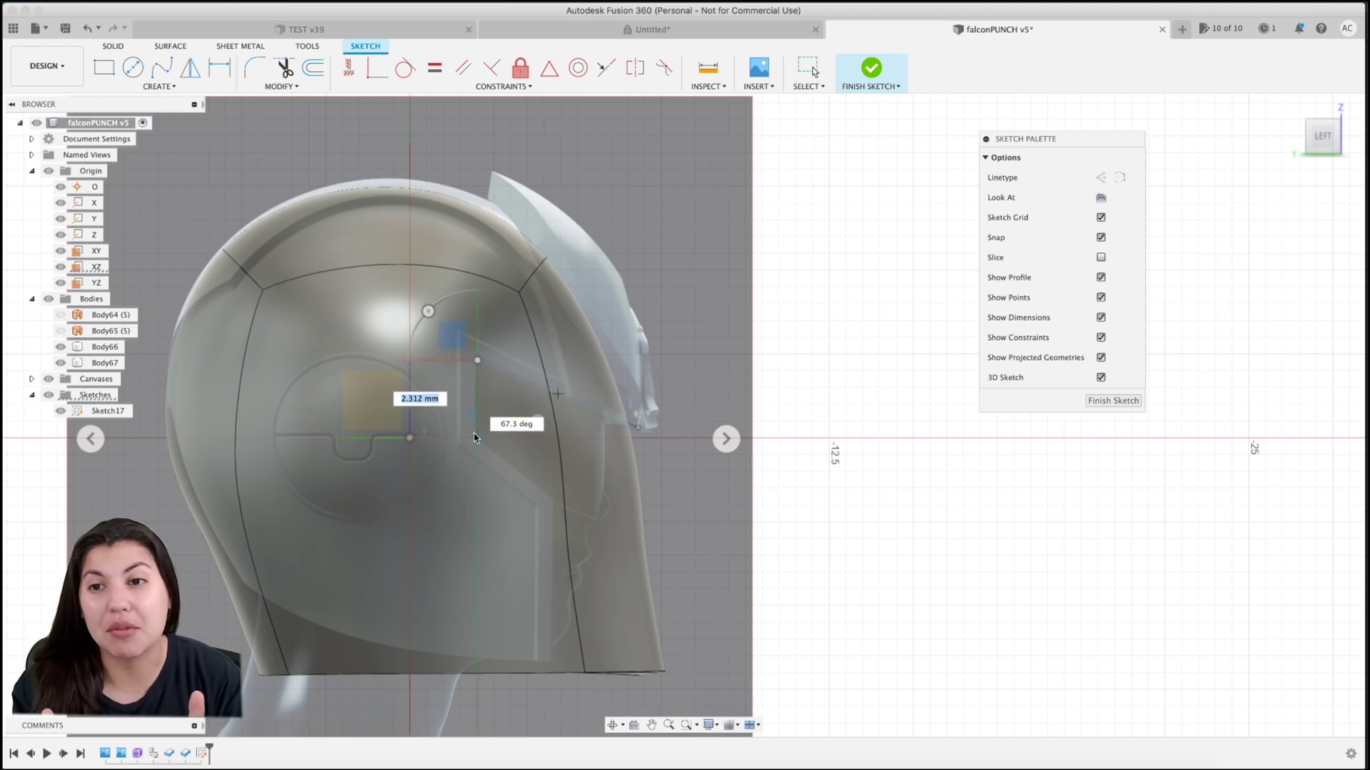
pyautogui.click(557, 500)
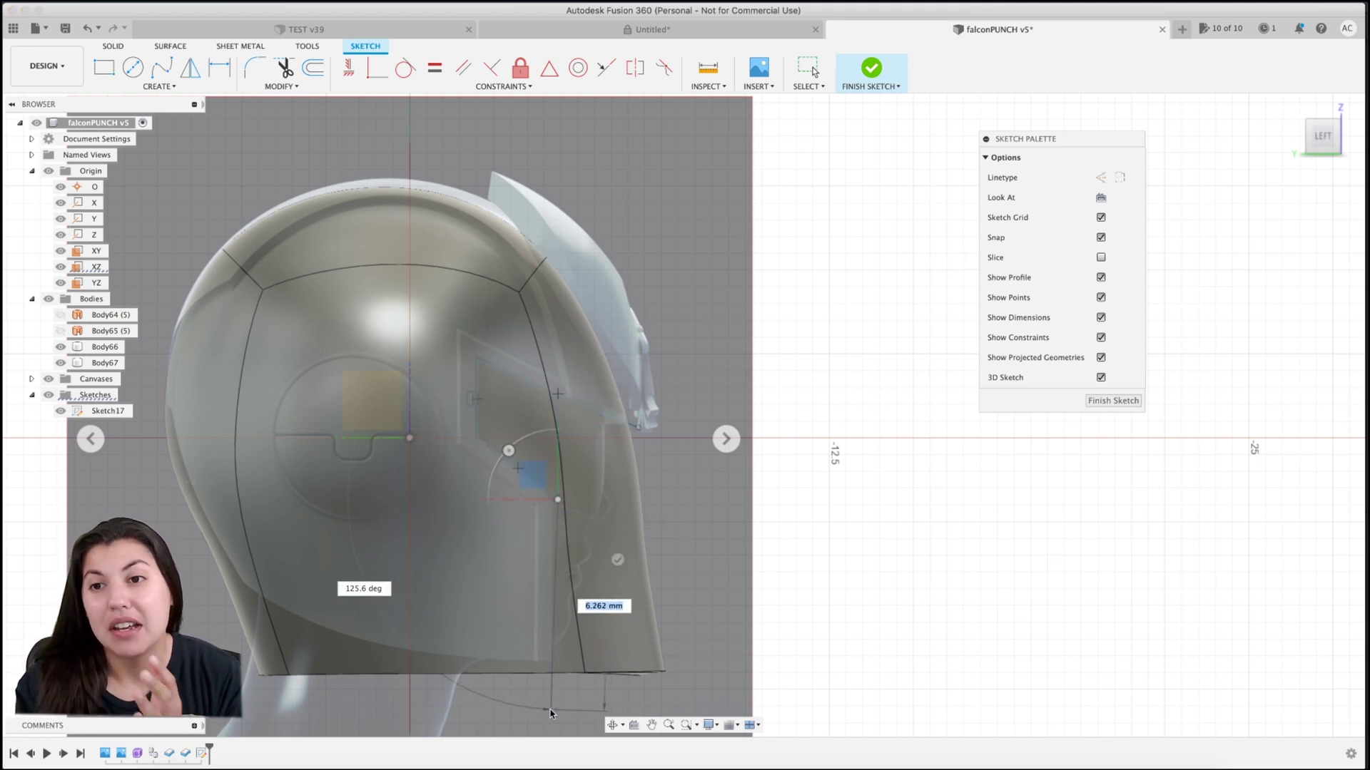
pyautogui.click(549, 712)
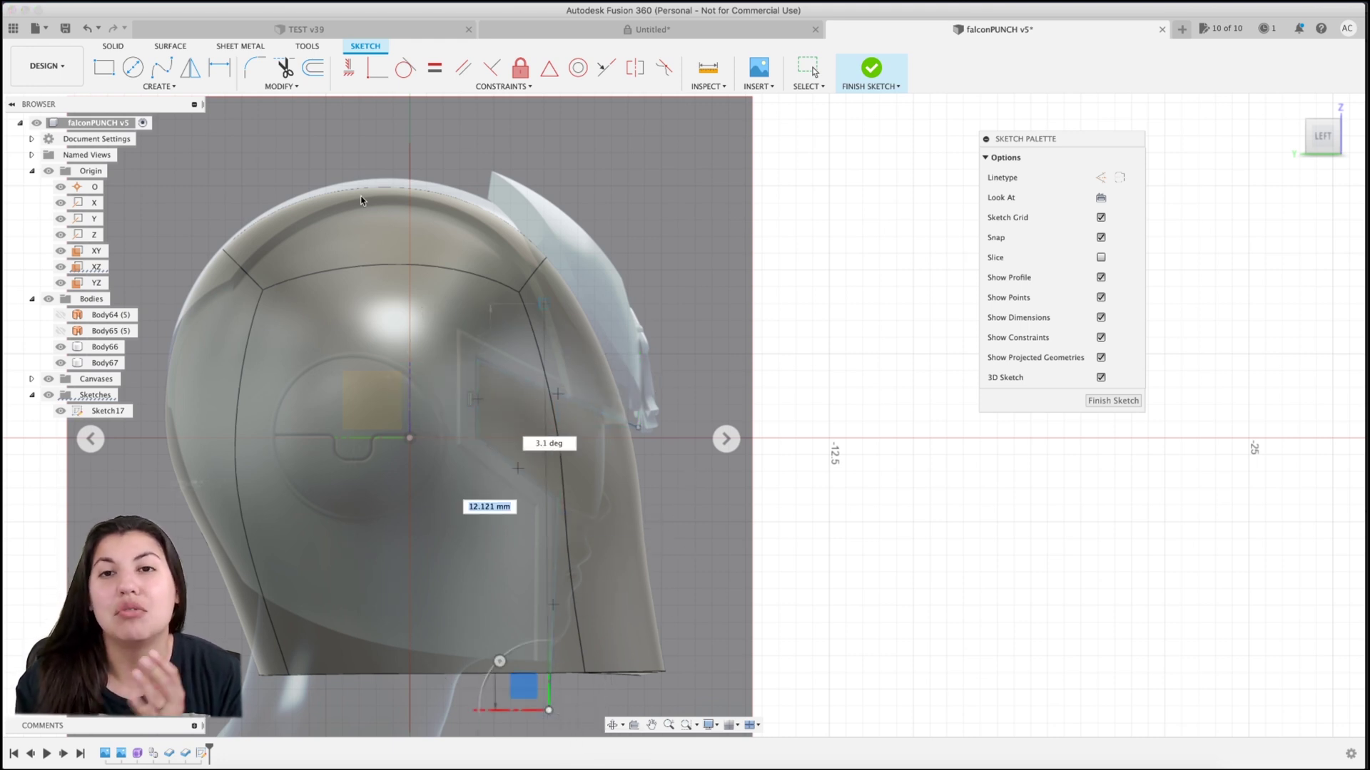
# - Constrain the visor outline's lower front line to vertical and finish the sketch
pyautogui.click(348, 68)
pyautogui.click(556, 594)
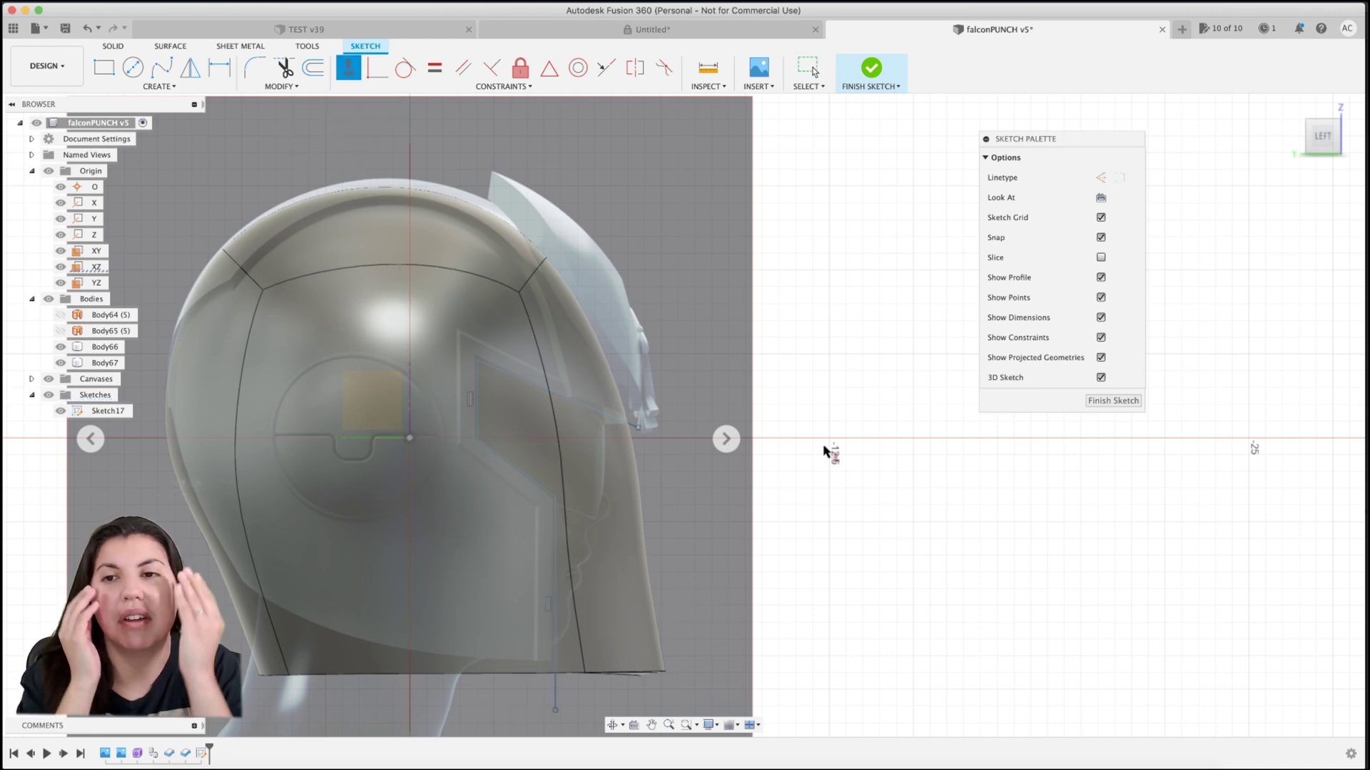
pyautogui.click(1097, 403)
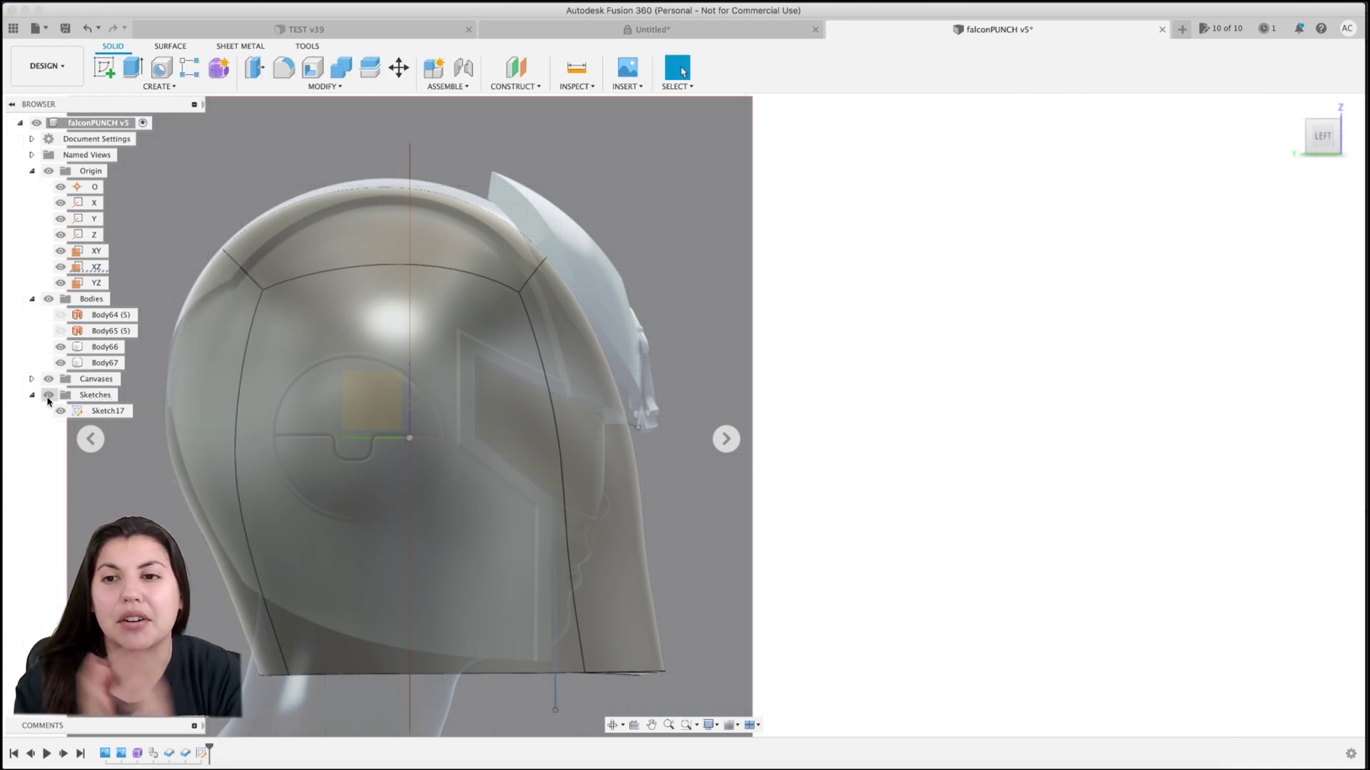
# - Split the outer shell body along the visor outline sketch and hide its cut-off front piece
pyautogui.click(370, 68)
pyautogui.click(410, 400)
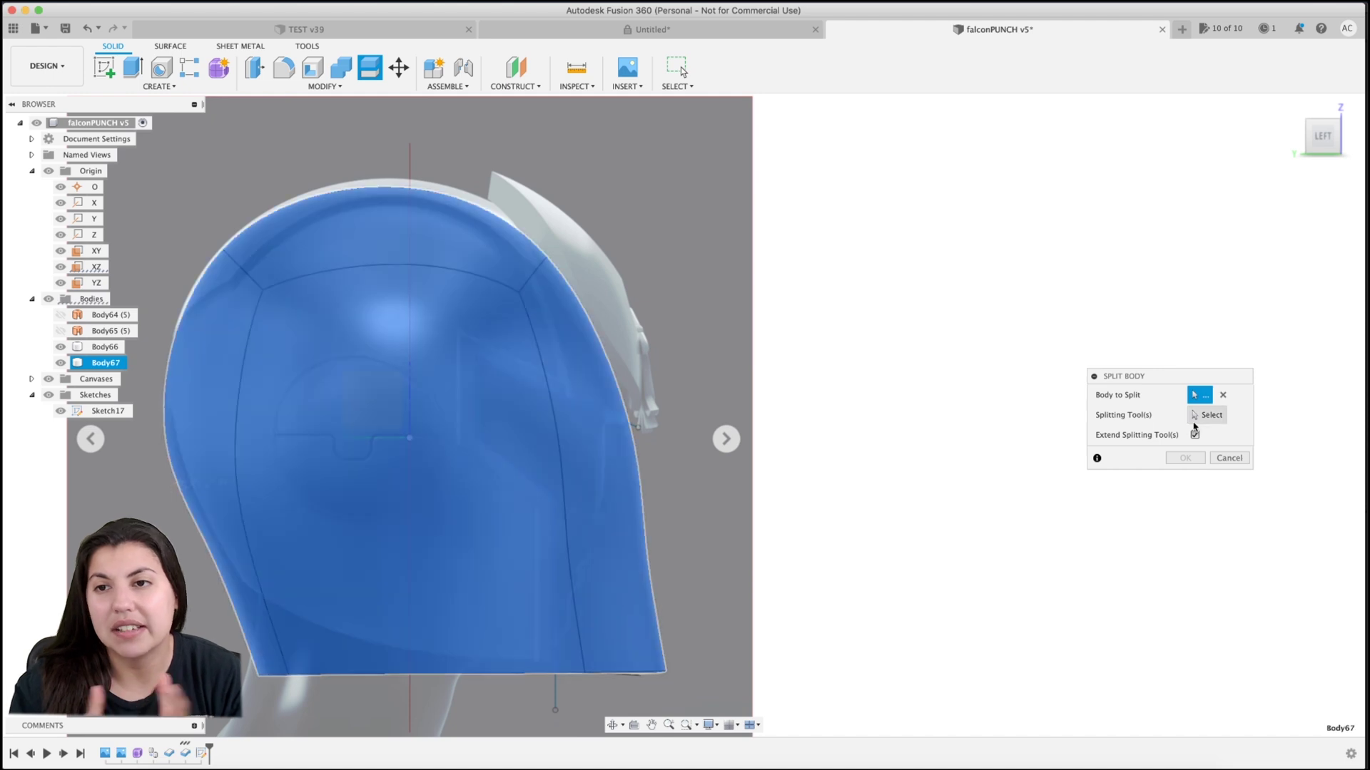
pyautogui.click(622, 418)
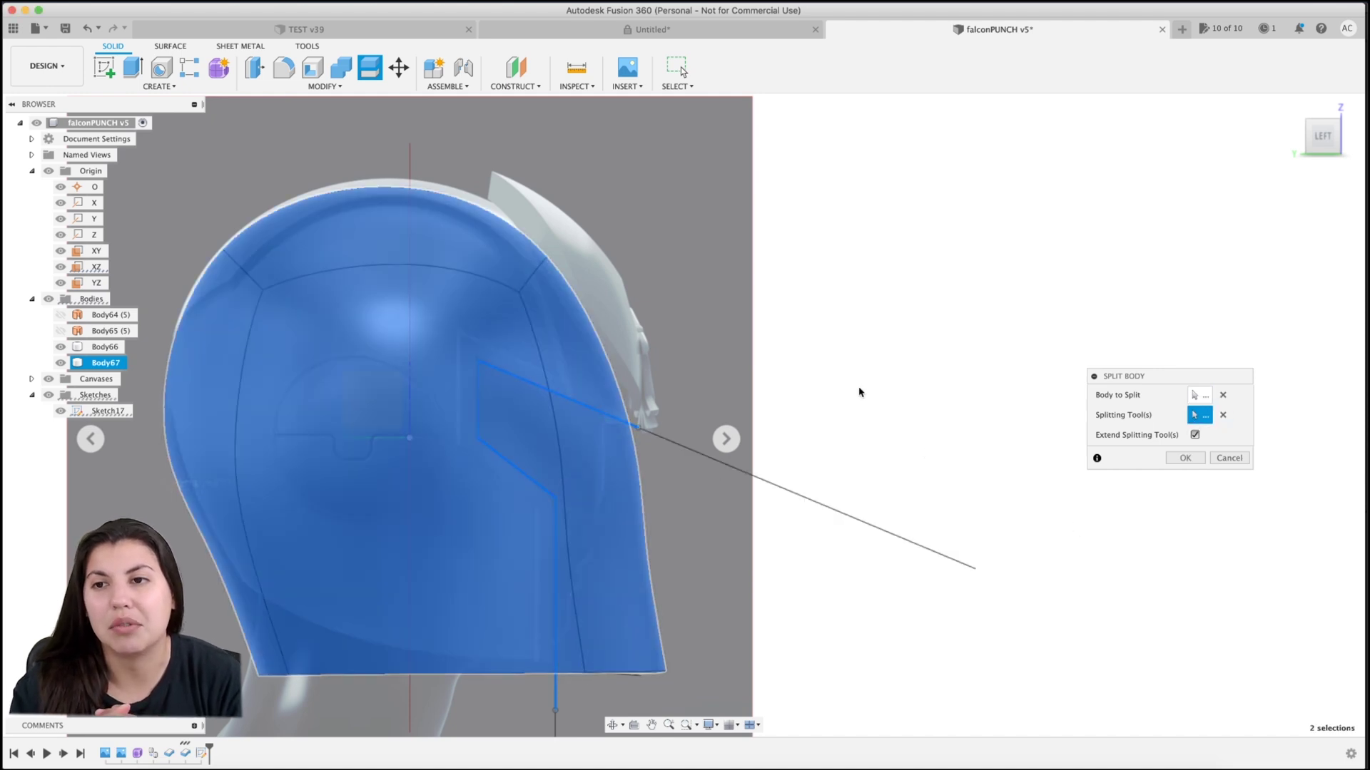
pyautogui.click(1184, 459)
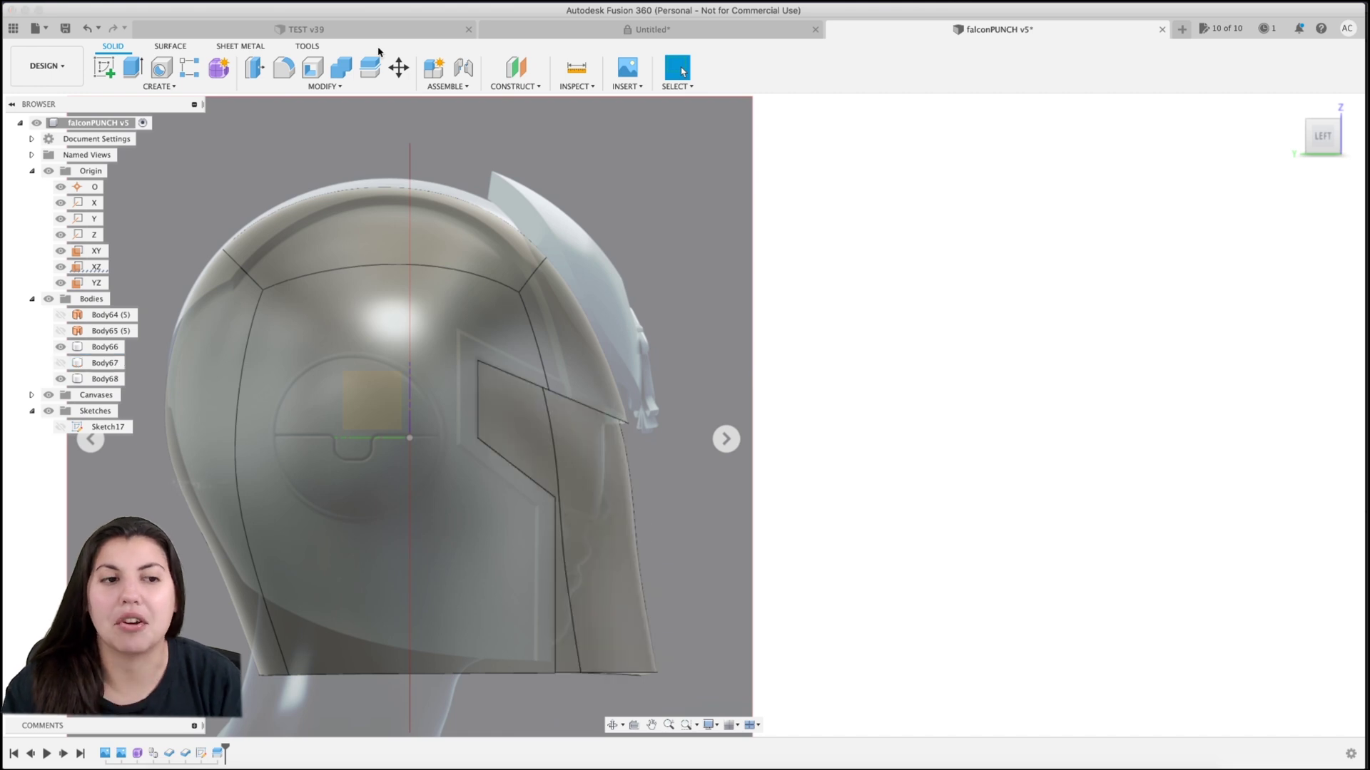
# - Split the inner shell body along the same visor outline sketch and hide its cut-off front piece
pyautogui.click(370, 68)
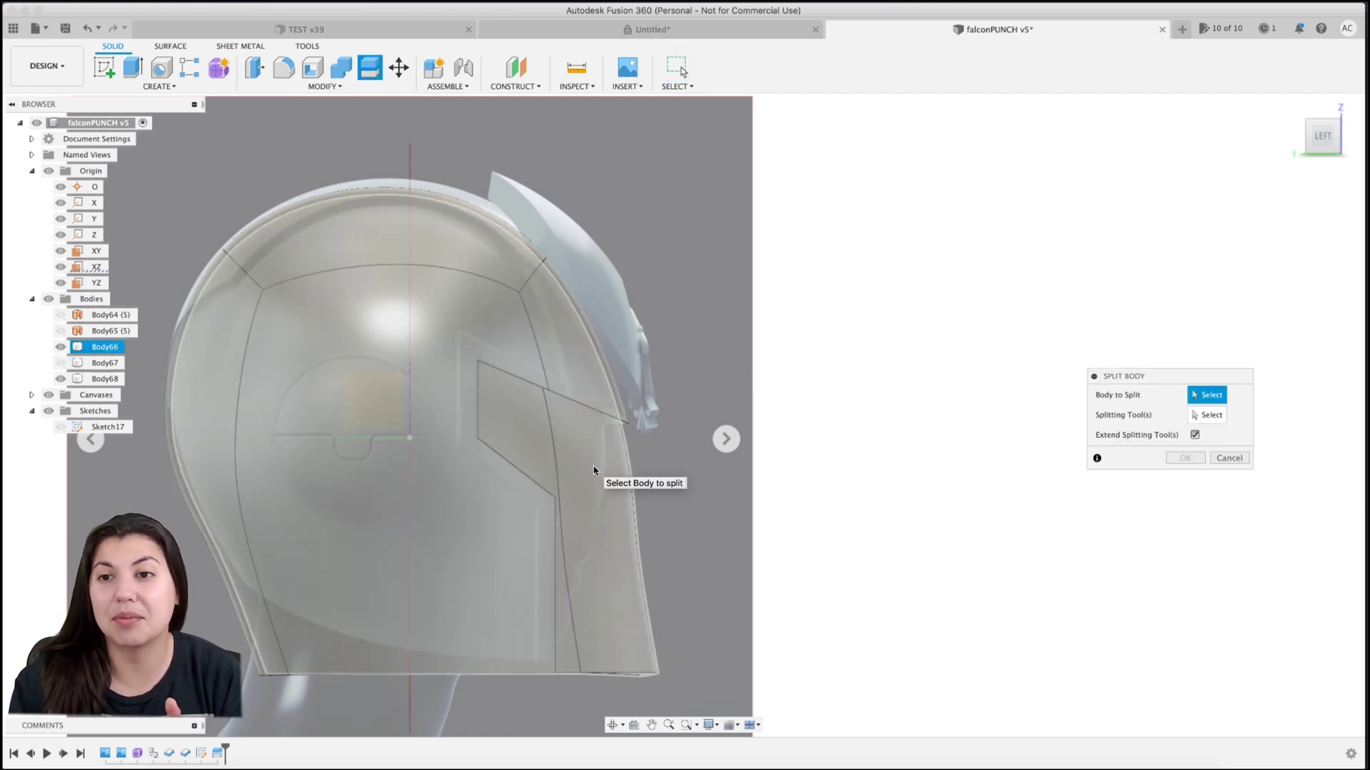
pyautogui.click(593, 471)
pyautogui.click(1206, 415)
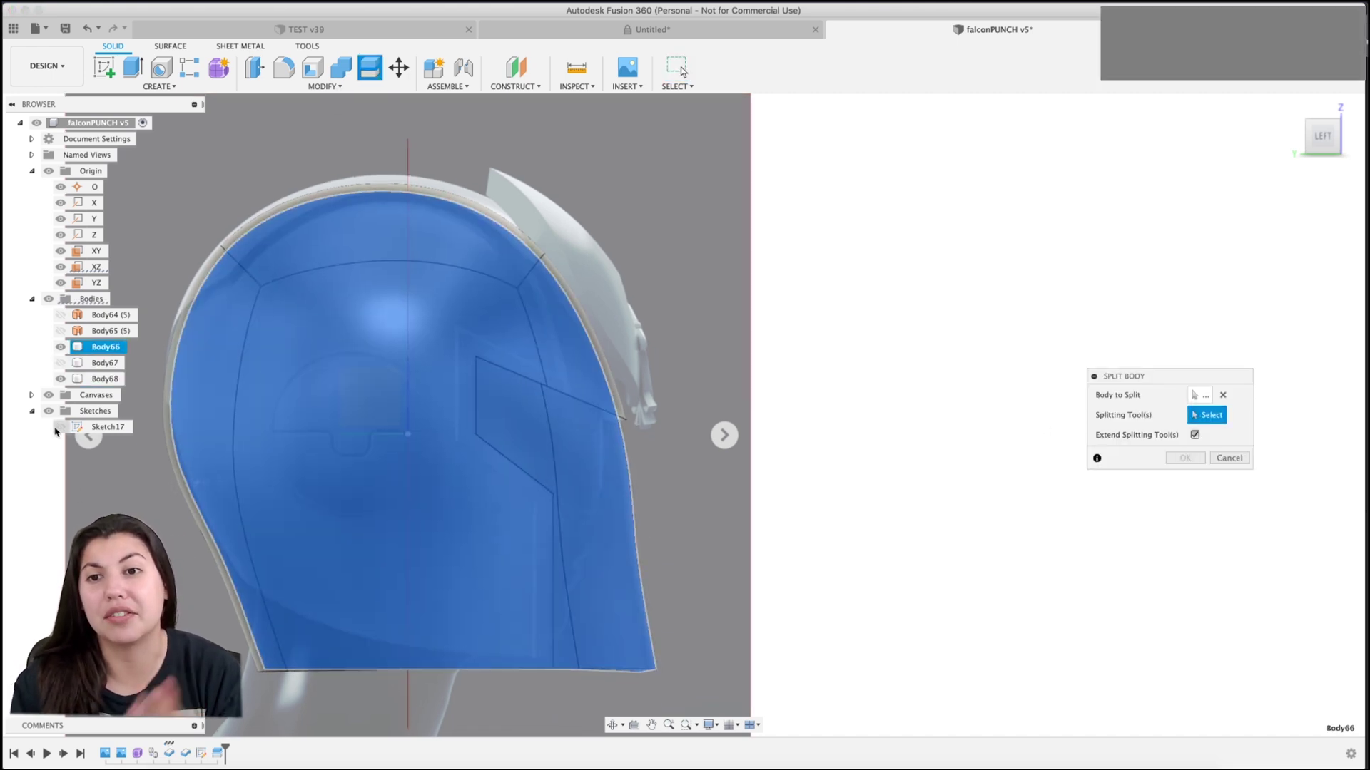
pyautogui.click(314, 432)
pyautogui.click(1185, 458)
pyautogui.click(60, 347)
# - Edit the visor outline sketch and draw a five-point control point spline along the helmet's lower edge, extending beyond both ends
pyautogui.click(201, 753)
pyautogui.rightClick(201, 753)
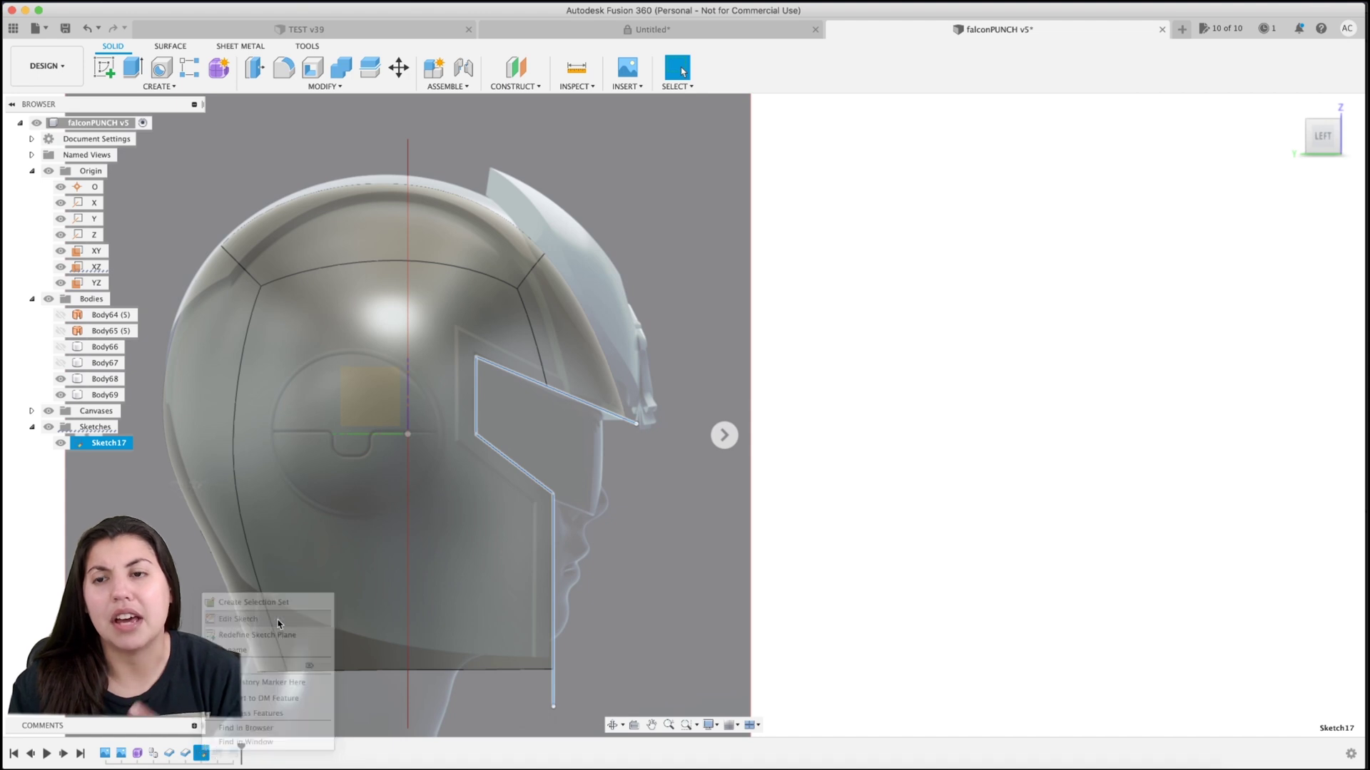
pyautogui.click(275, 619)
pyautogui.click(158, 86)
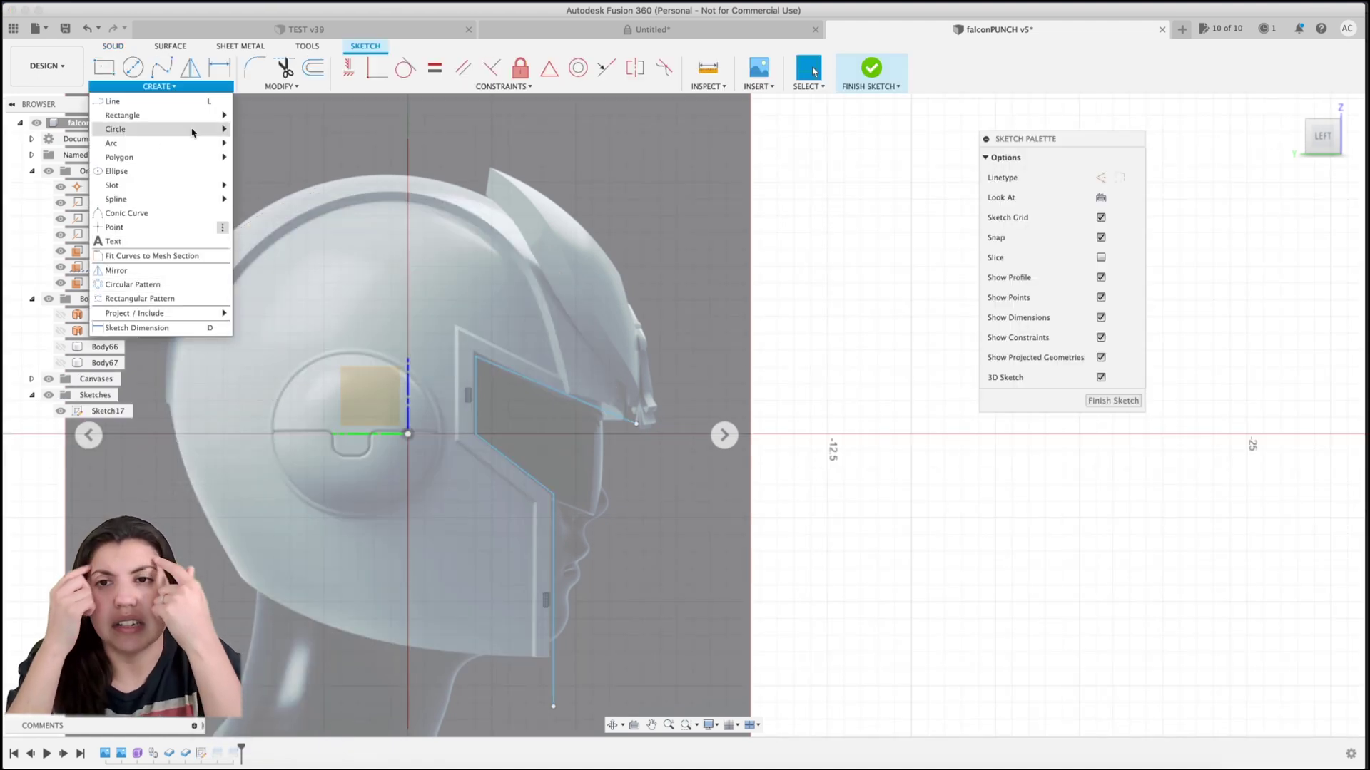
pyautogui.moveTo(178, 199)
pyautogui.click(246, 202)
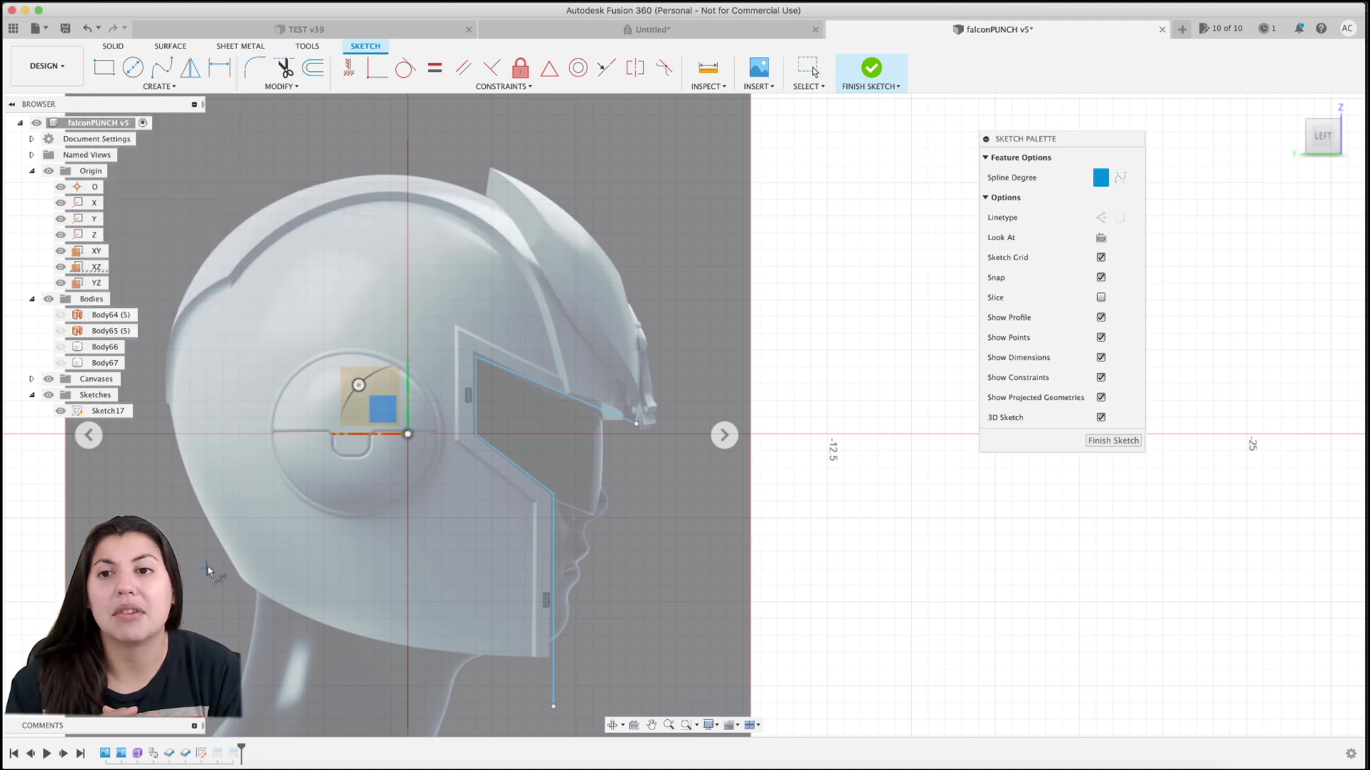
pyautogui.click(331, 628)
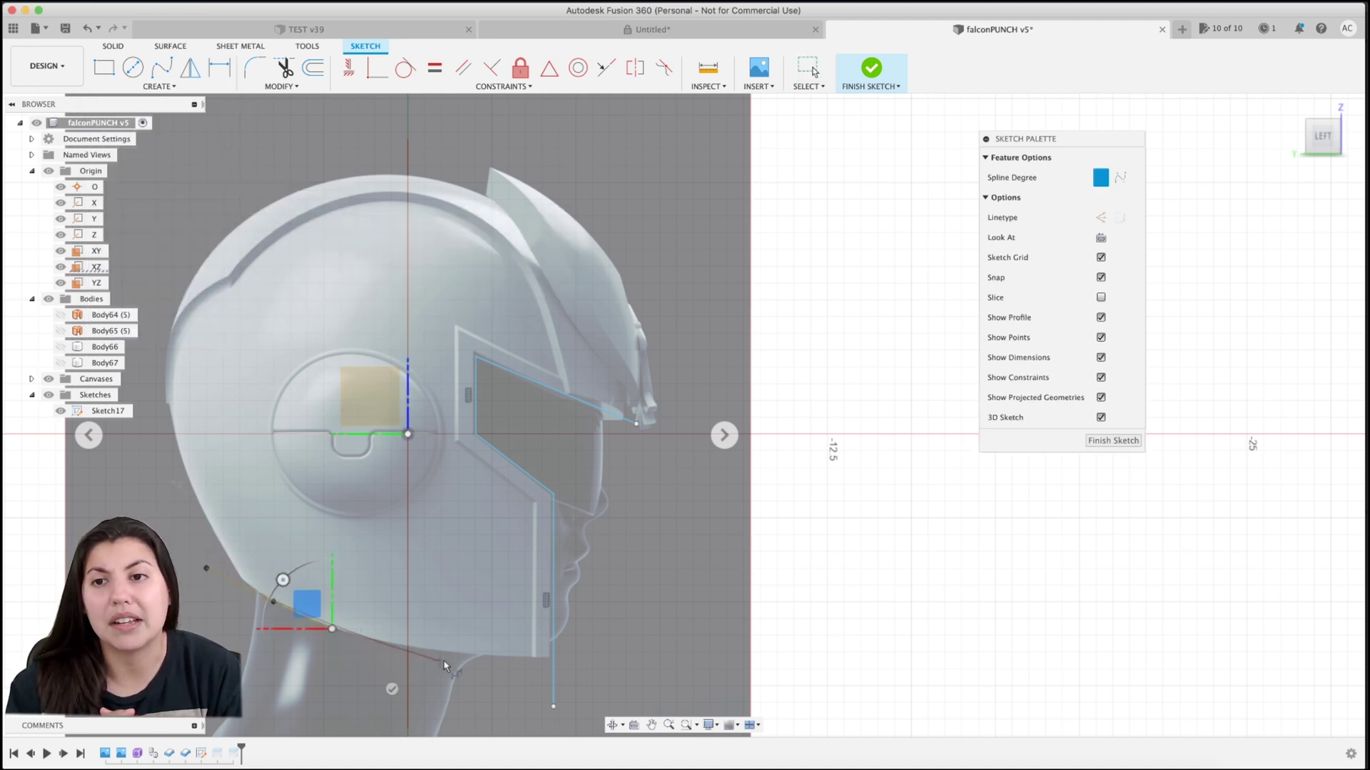
pyautogui.click(474, 651)
pyautogui.click(620, 661)
pyautogui.scroll(5, 624, 661)
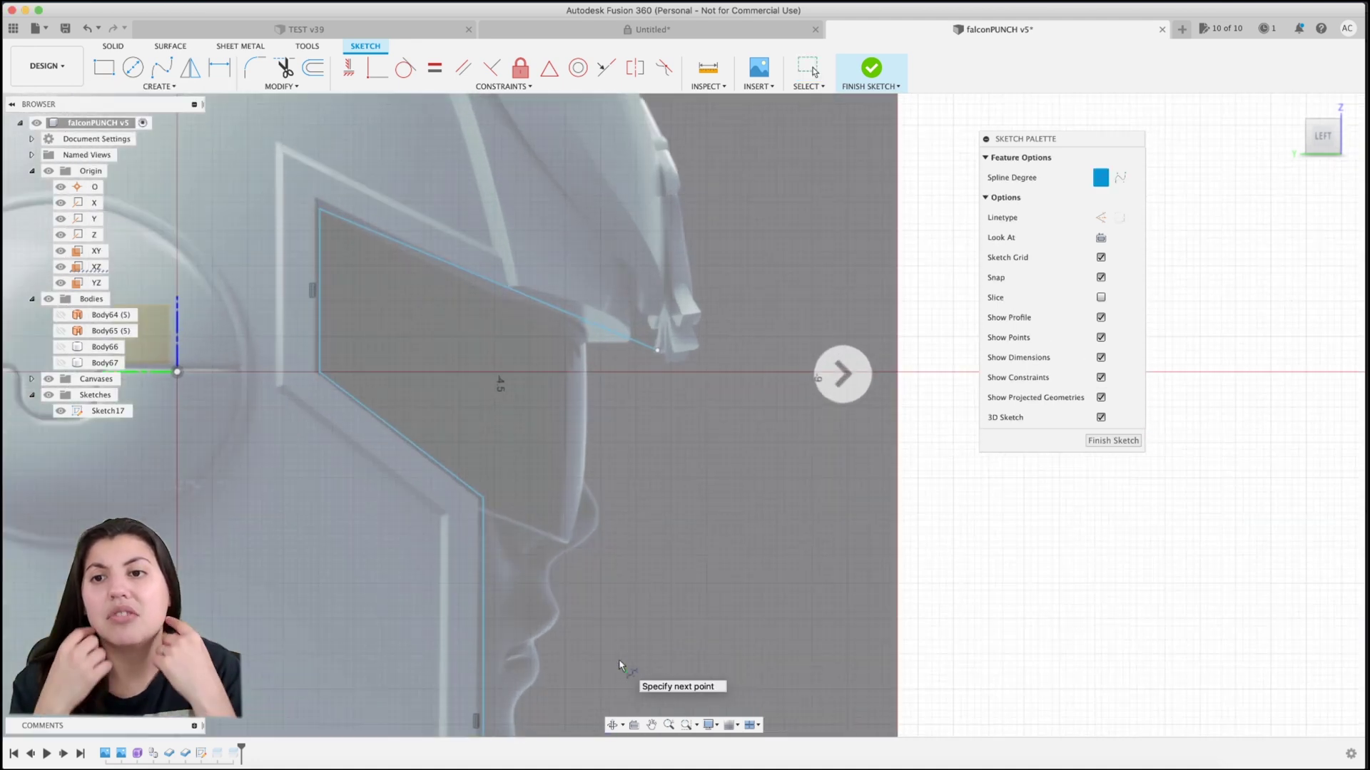
pyautogui.hscroll(-3, 626, 662)
pyautogui.scroll(-3, 627, 664)
pyautogui.click(843, 672)
pyautogui.press('Escape')
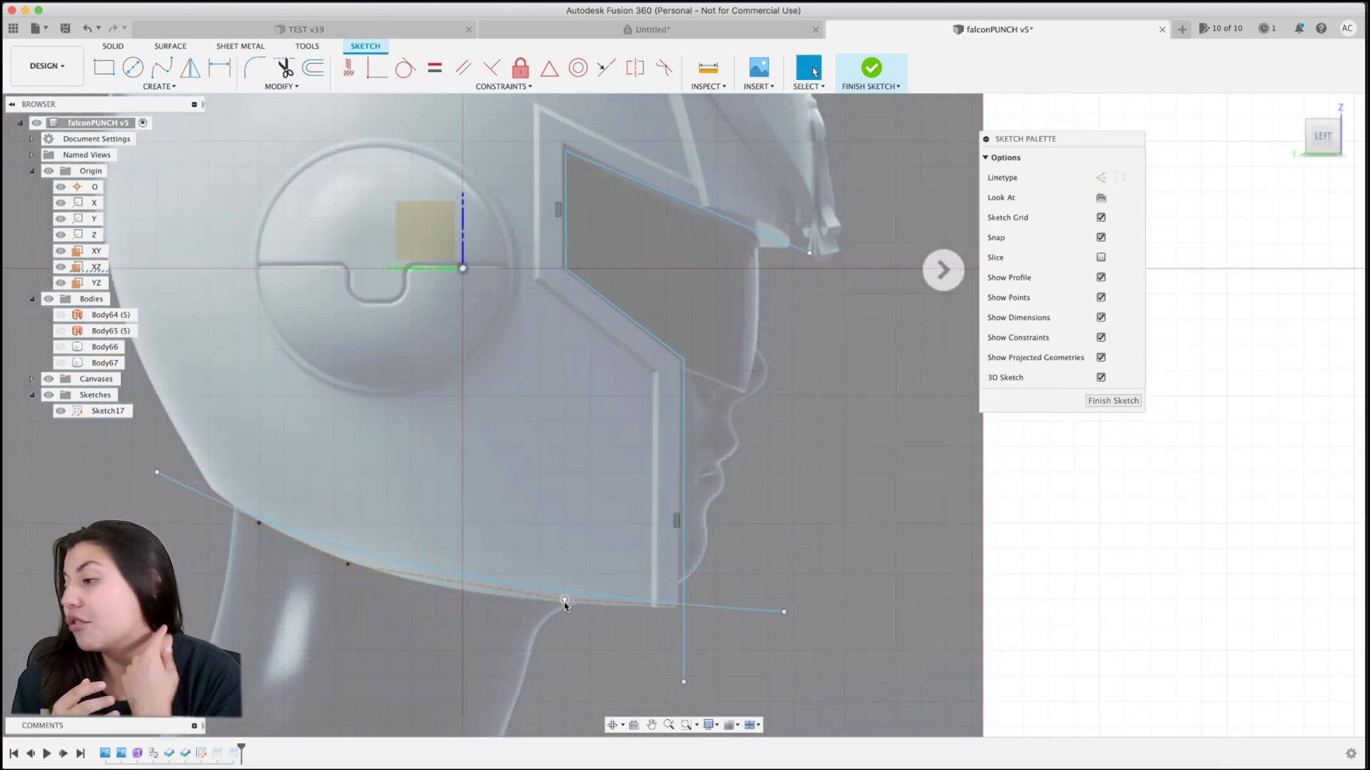
# - Reshape the lower-edge spline to follow the helmet's bottom contour by moving its control points and both ends, and finish the sketch
pyautogui.moveTo(564, 604); pyautogui.dragTo(561, 628)
pyautogui.moveTo(348, 567); pyautogui.dragTo(358, 579)
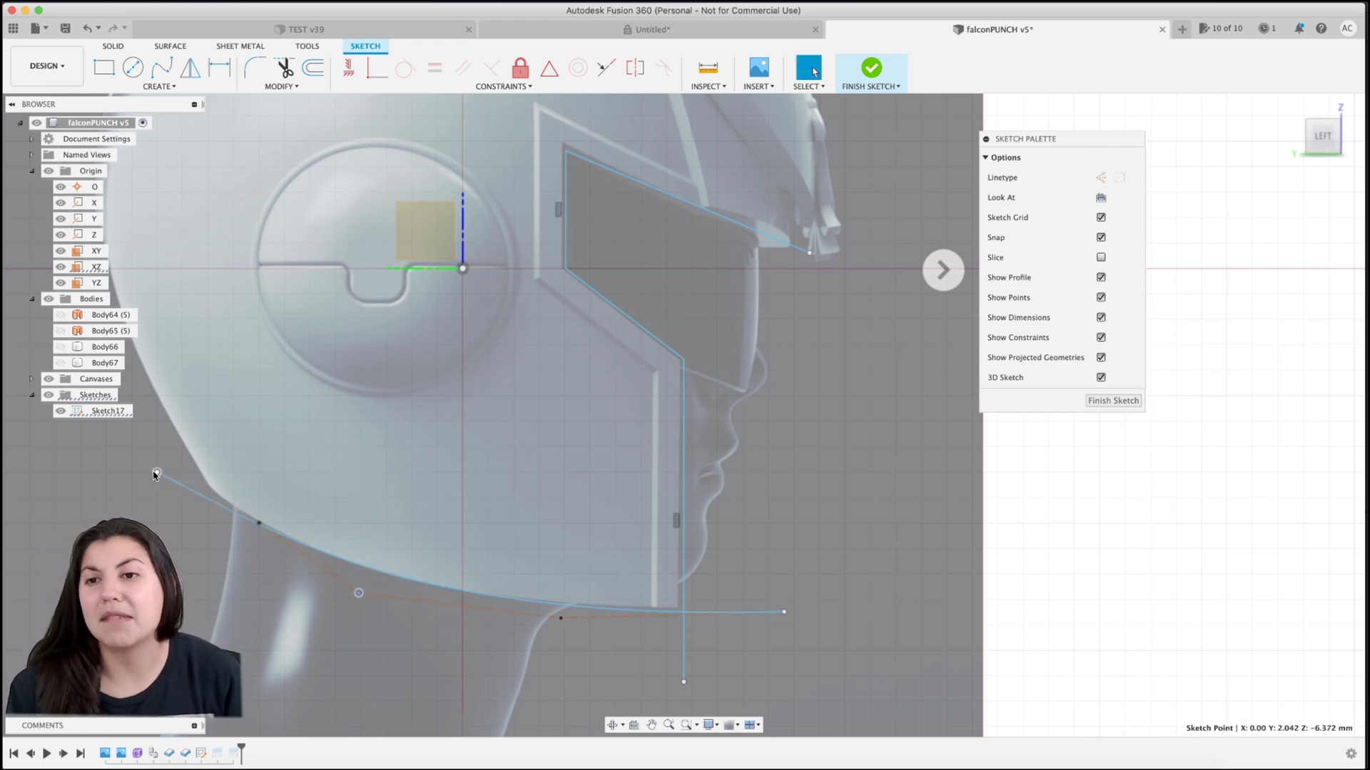
pyautogui.moveTo(157, 473); pyautogui.dragTo(168, 467)
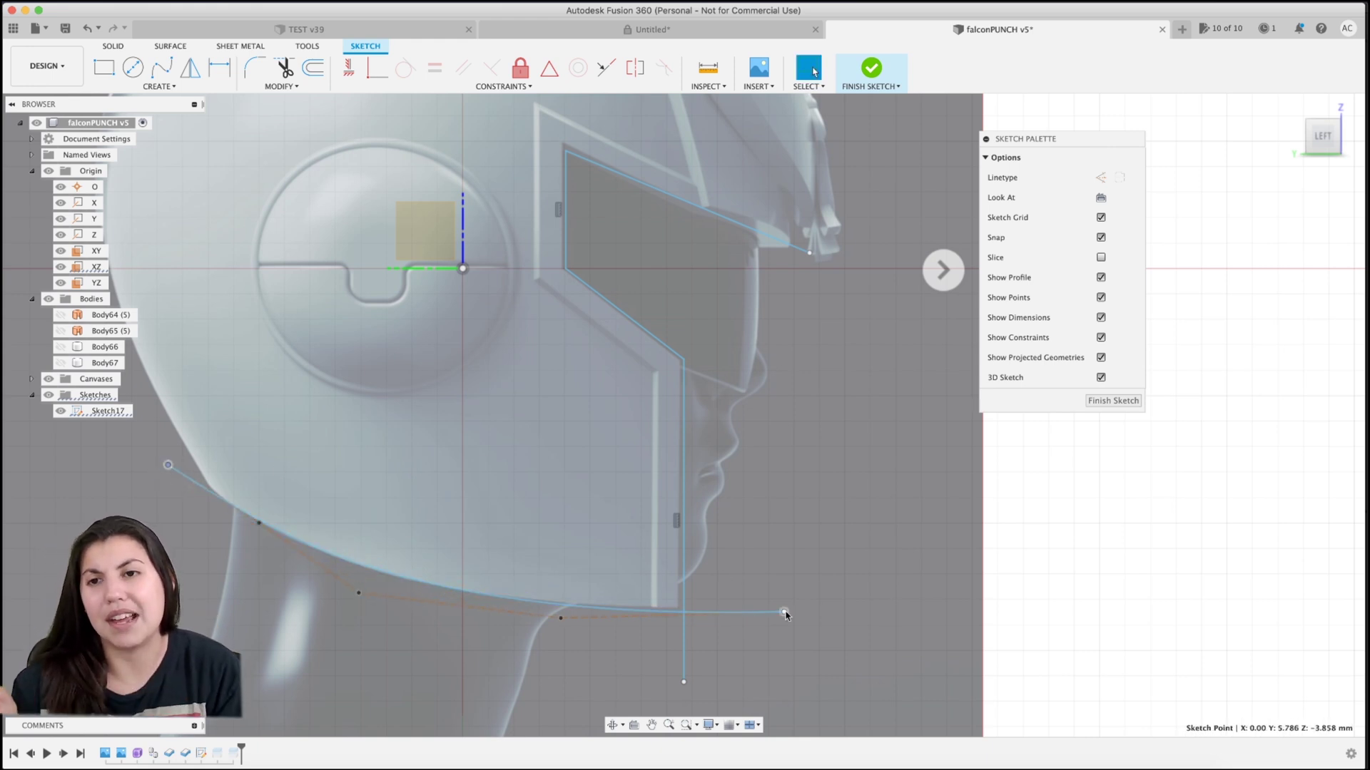
pyautogui.moveTo(784, 613); pyautogui.dragTo(790, 607)
pyautogui.click(1105, 401)
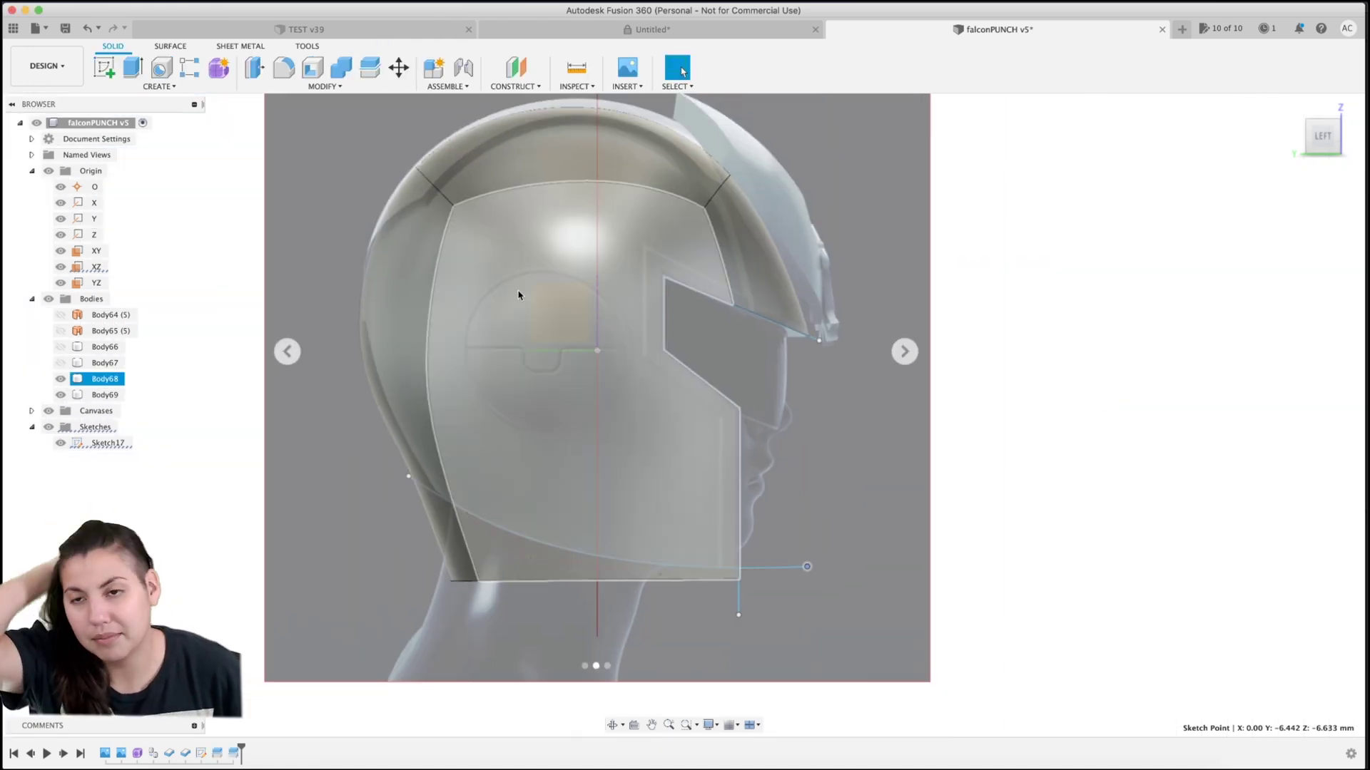
# - Split the outer shell body along the lower-edge spline and hide its cut-off bottom piece
pyautogui.click(370, 69)
pyautogui.click(481, 461)
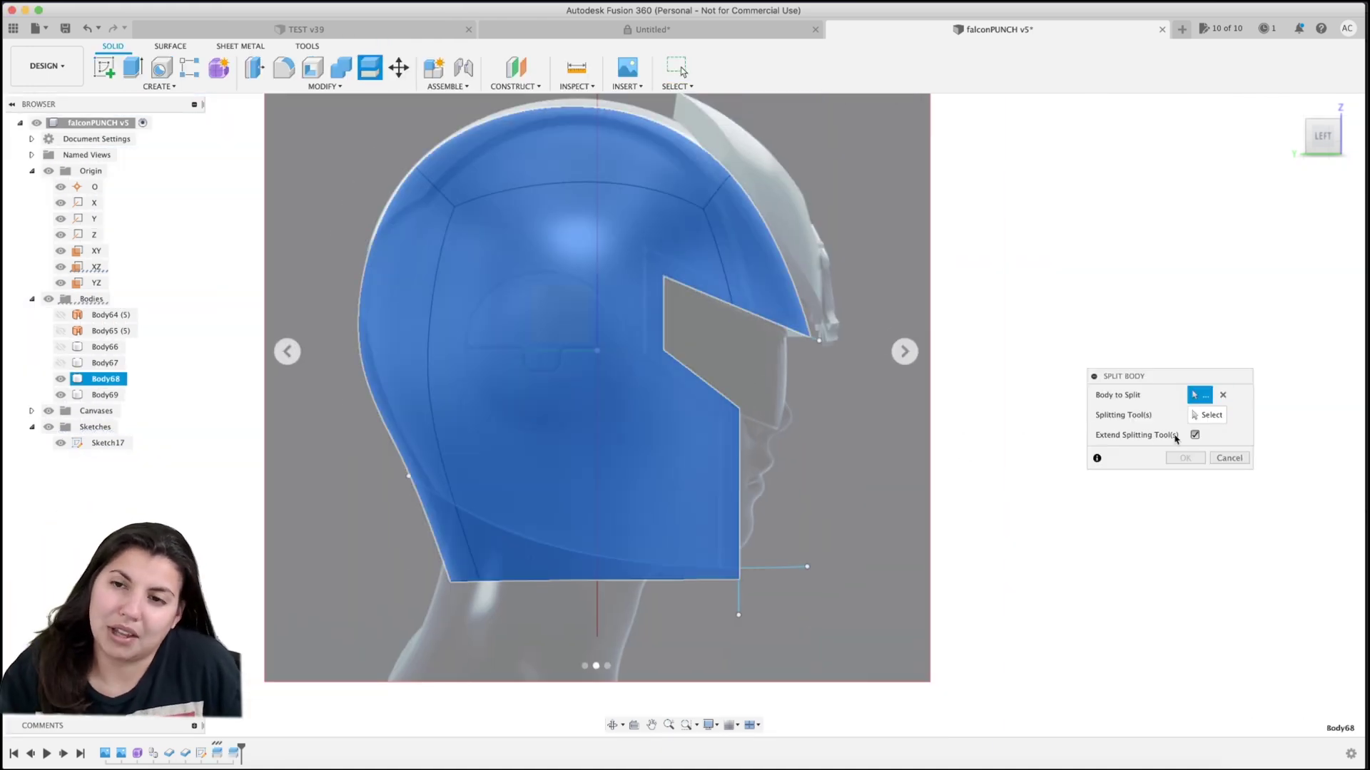
pyautogui.click(781, 567)
pyautogui.click(1185, 458)
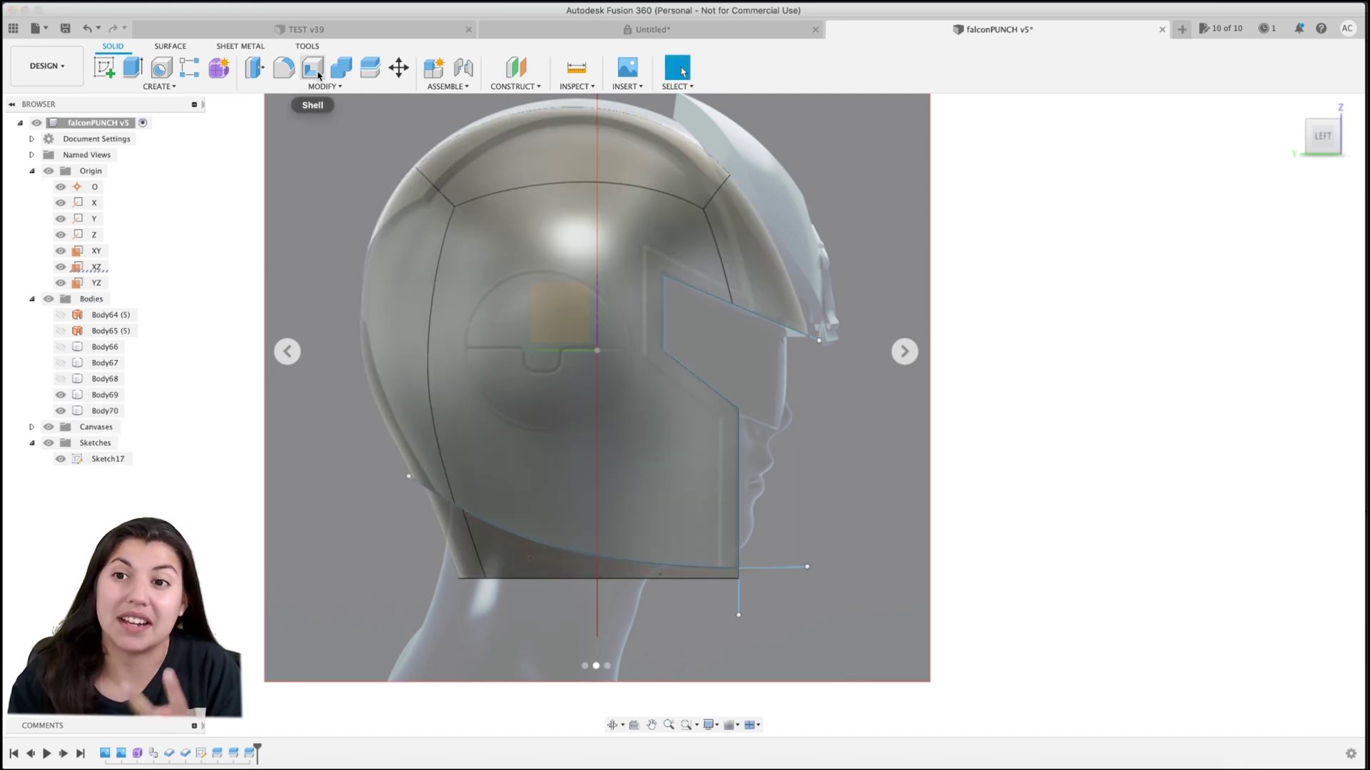
# - Split the inner shell body along the same lower-edge spline and hide its cut-off bottom piece
pyautogui.click(370, 68)
pyautogui.click(468, 548)
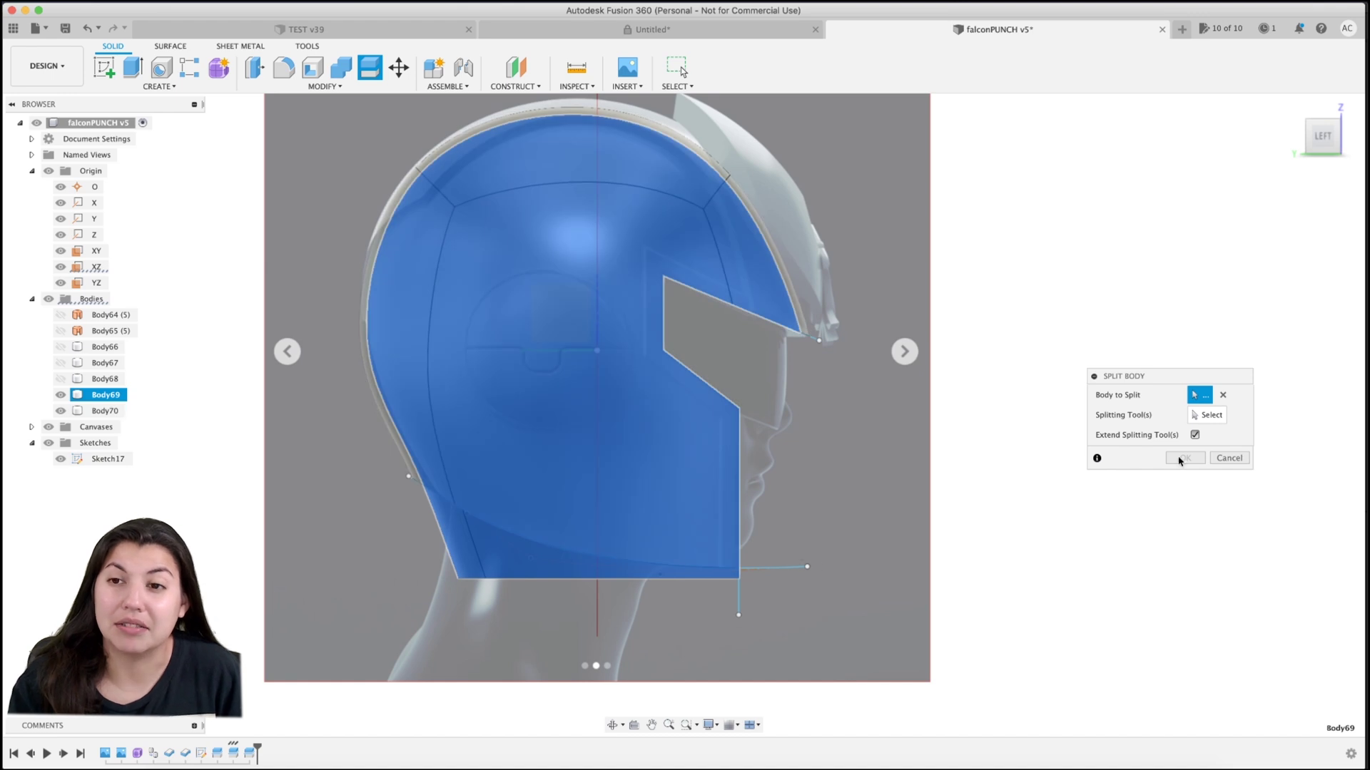
pyautogui.click(779, 567)
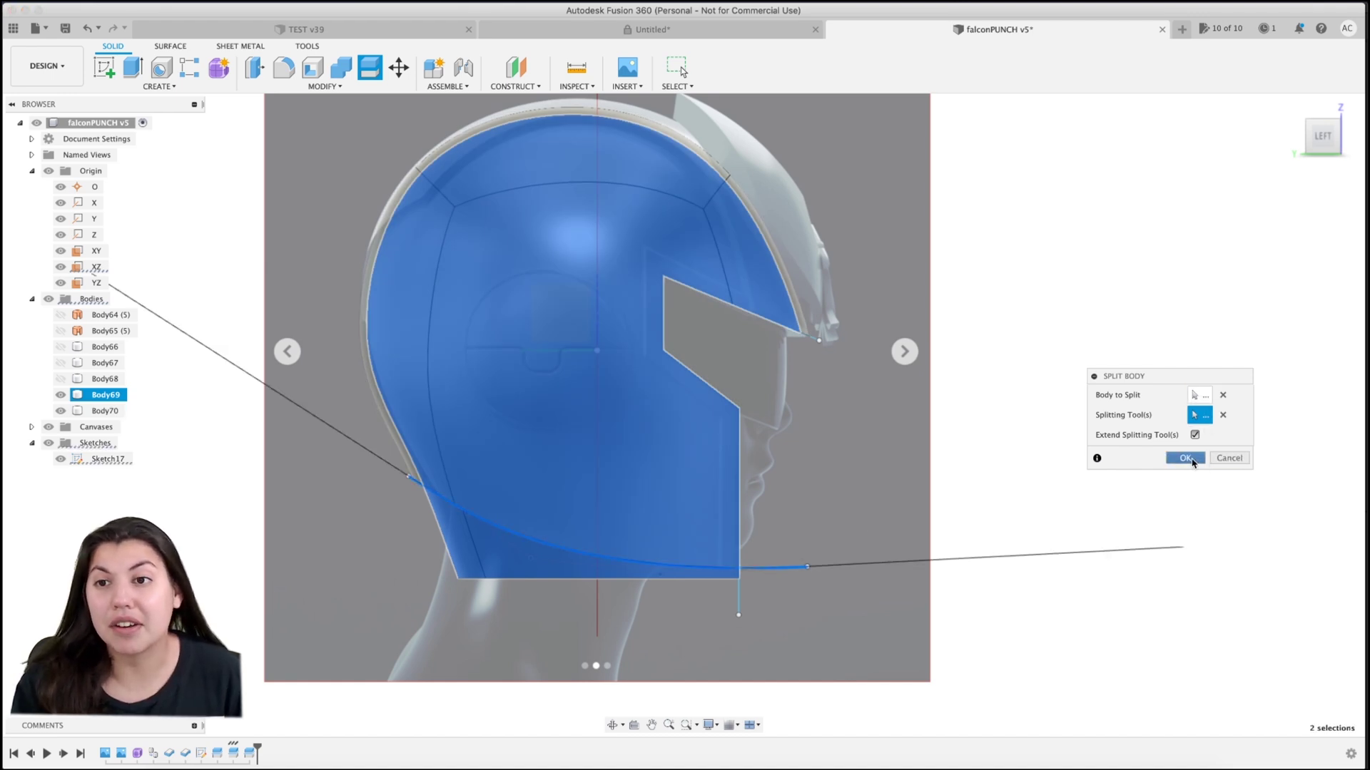
pyautogui.click(1190, 458)
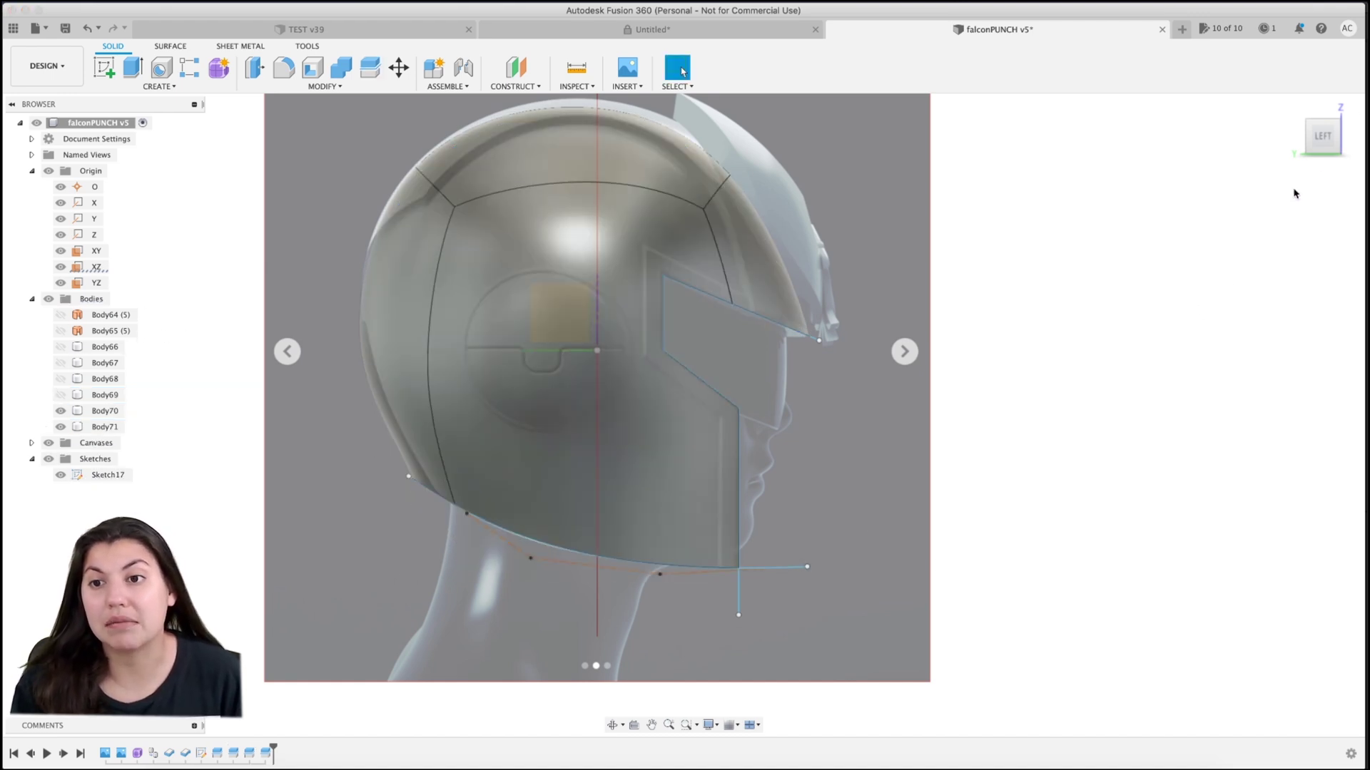
# - Sketch on the XY plane a straight front-to-back line beside the helmet's centre, continued by a line angling outward past the front edge
pyautogui.click(1353, 142)
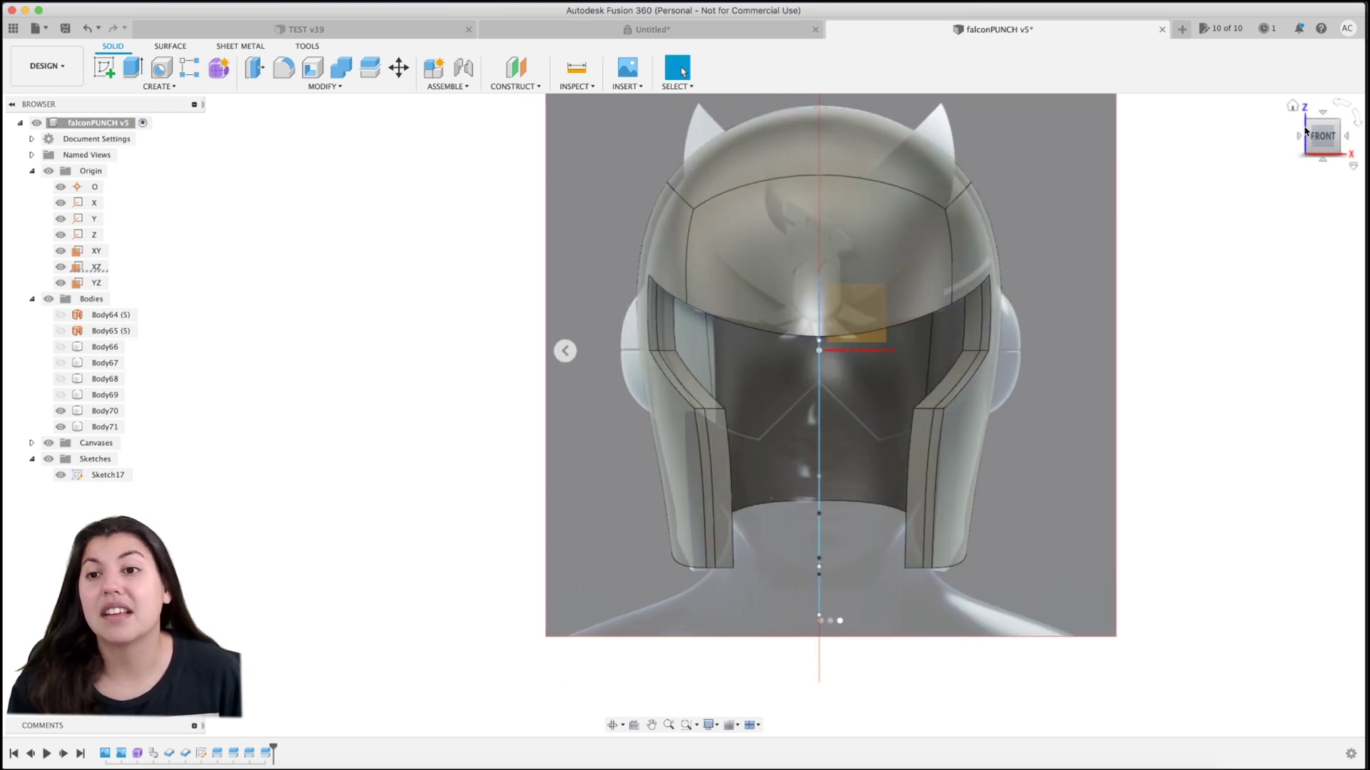
pyautogui.click(1323, 118)
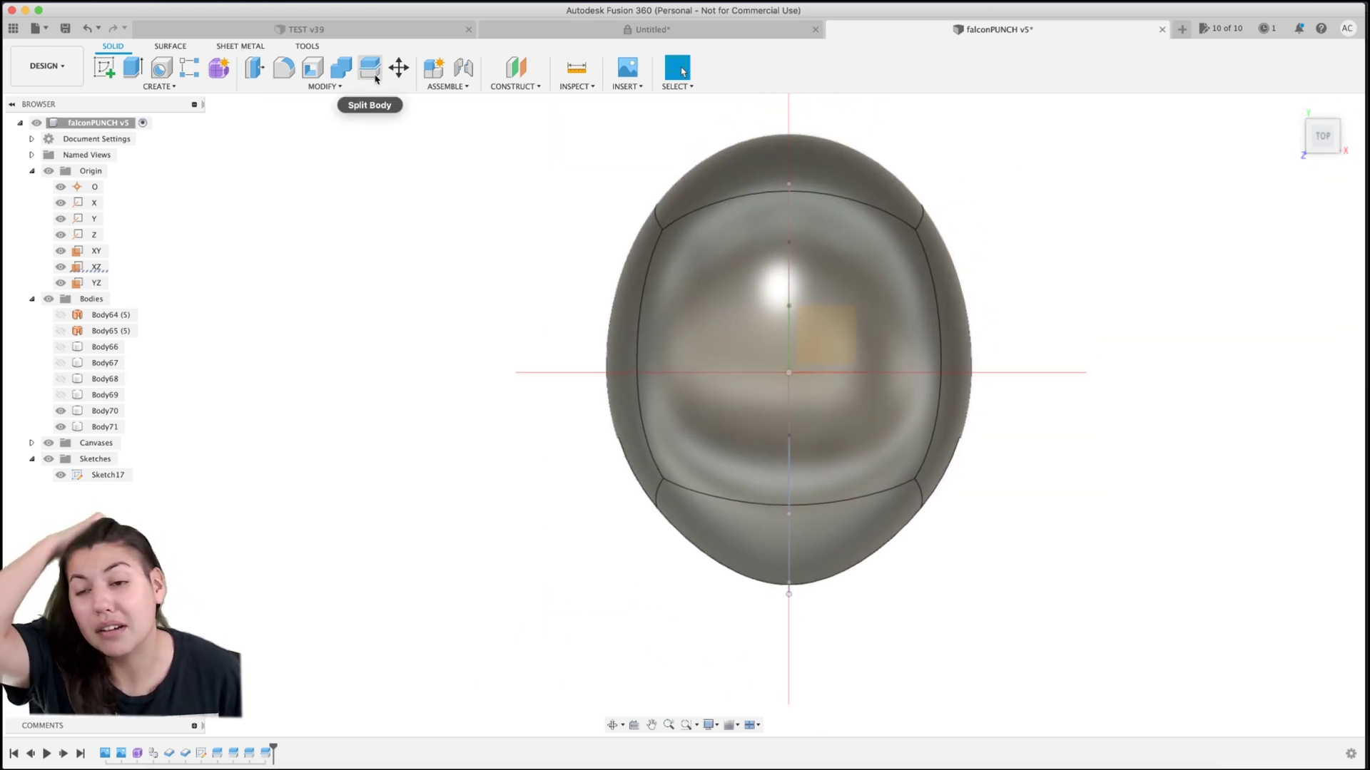
pyautogui.click(103, 69)
pyautogui.click(816, 342)
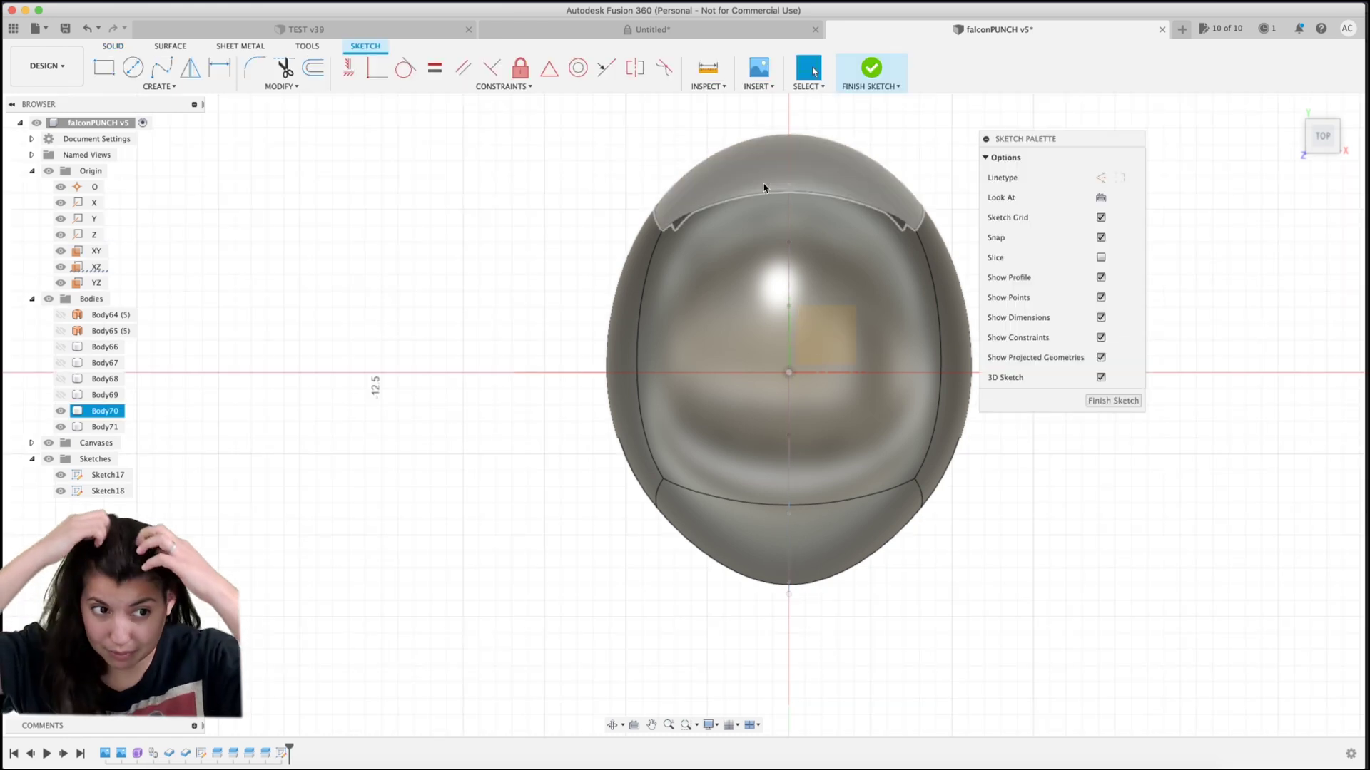
pyautogui.click(859, 119)
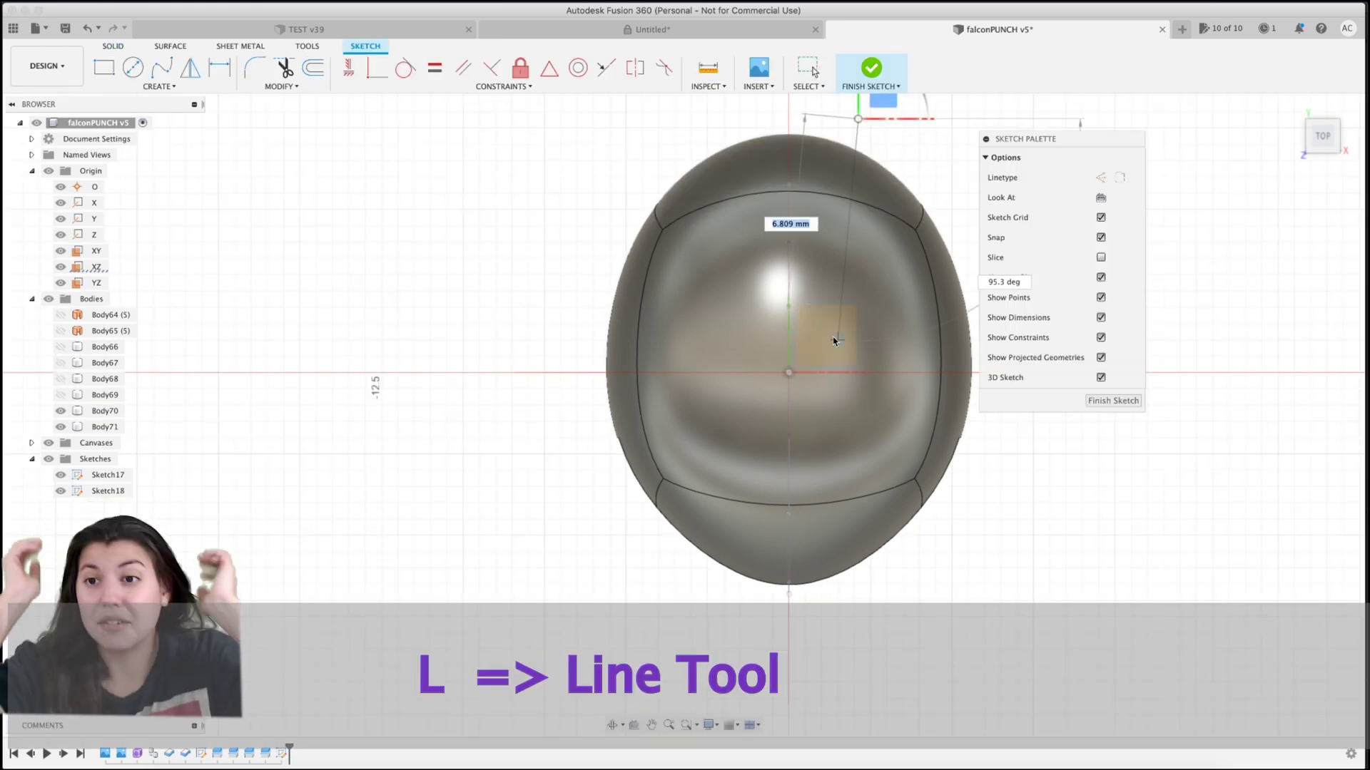
pyautogui.click(858, 436)
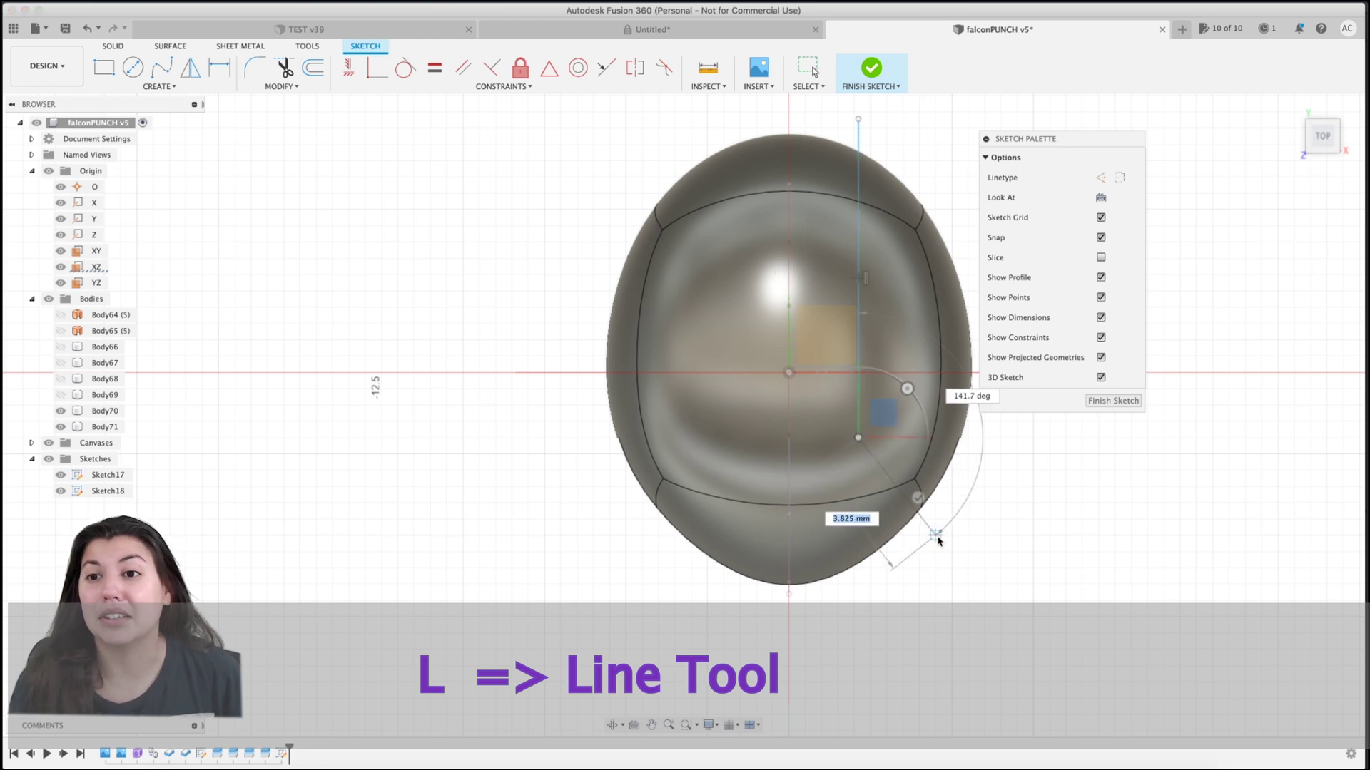
pyautogui.click(936, 551)
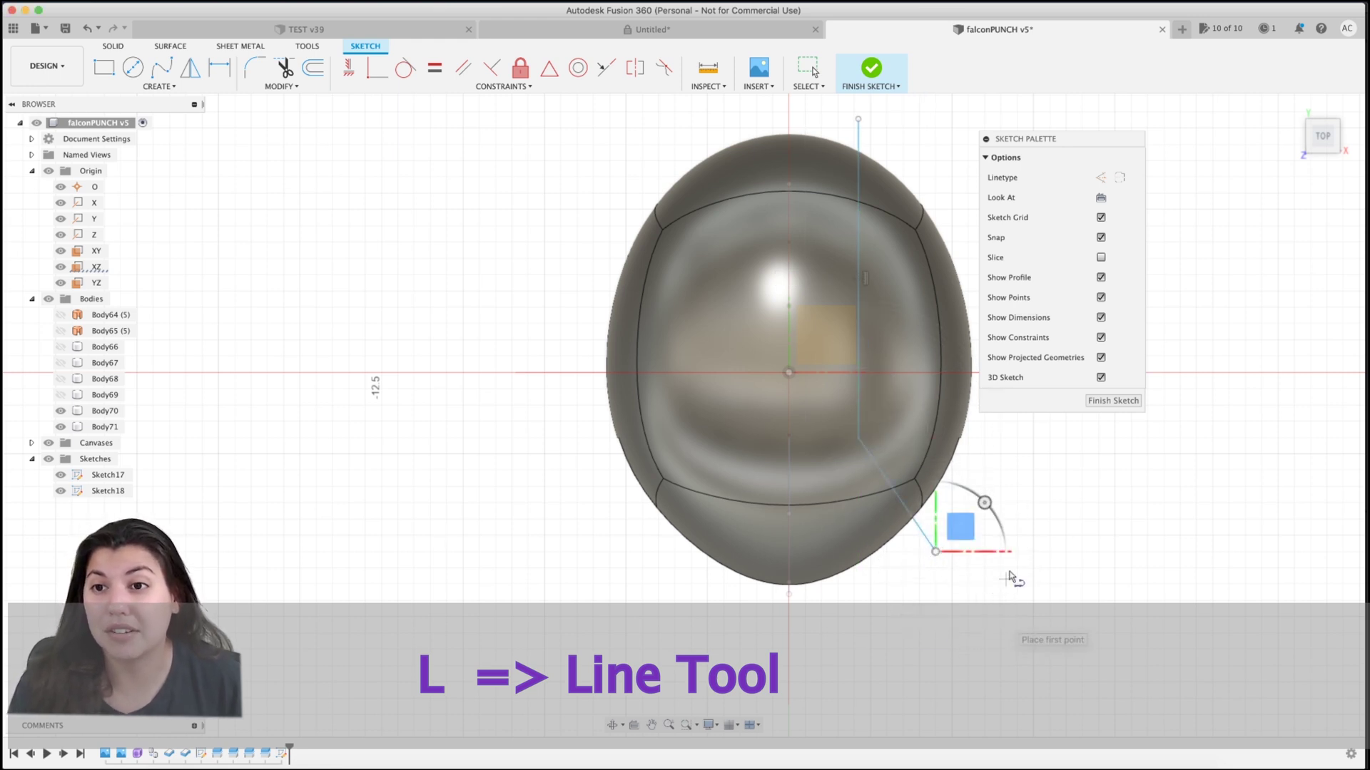
# - Mirror both sketched lines across the YZ plane and finish the sketch
pyautogui.click(189, 67)
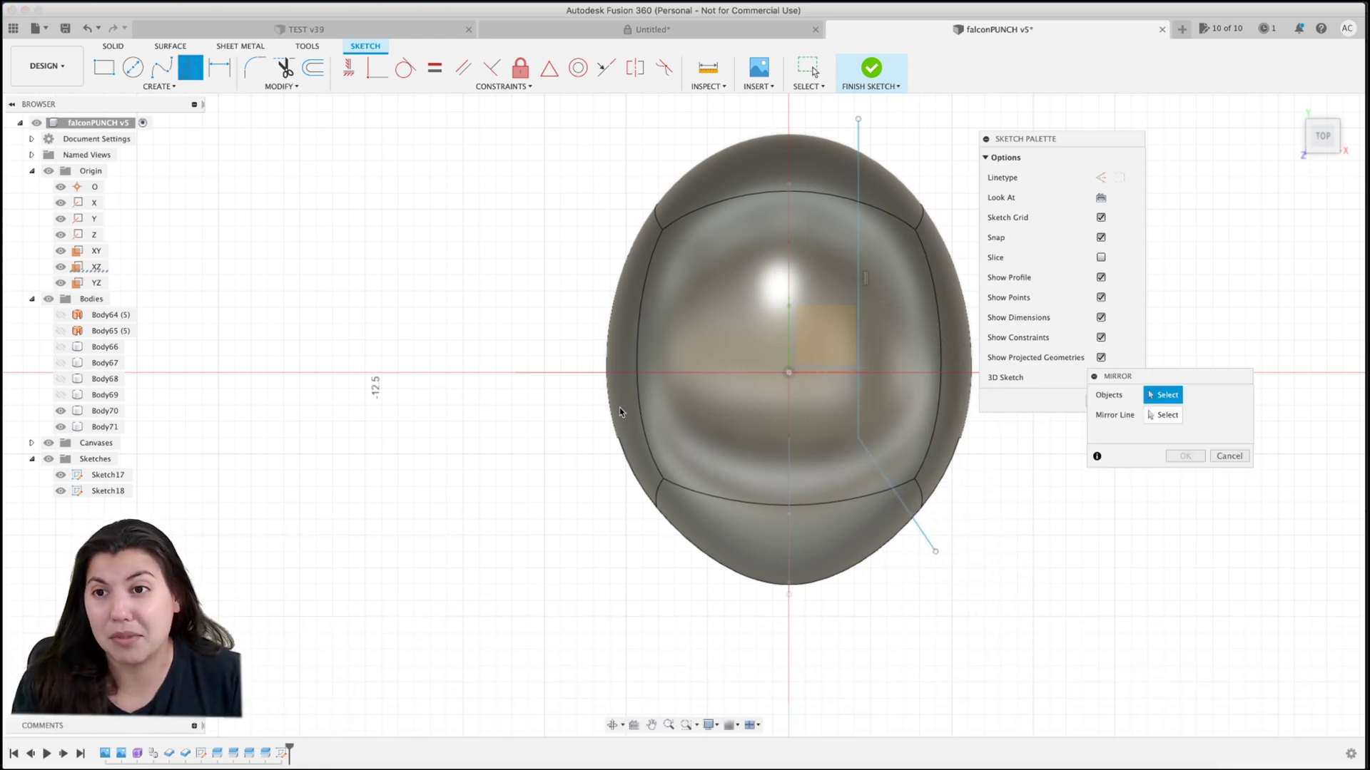
pyautogui.click(858, 427)
pyautogui.click(913, 513)
pyautogui.click(1143, 414)
pyautogui.moveTo(1333, 134); pyautogui.dragTo(1272, 21)
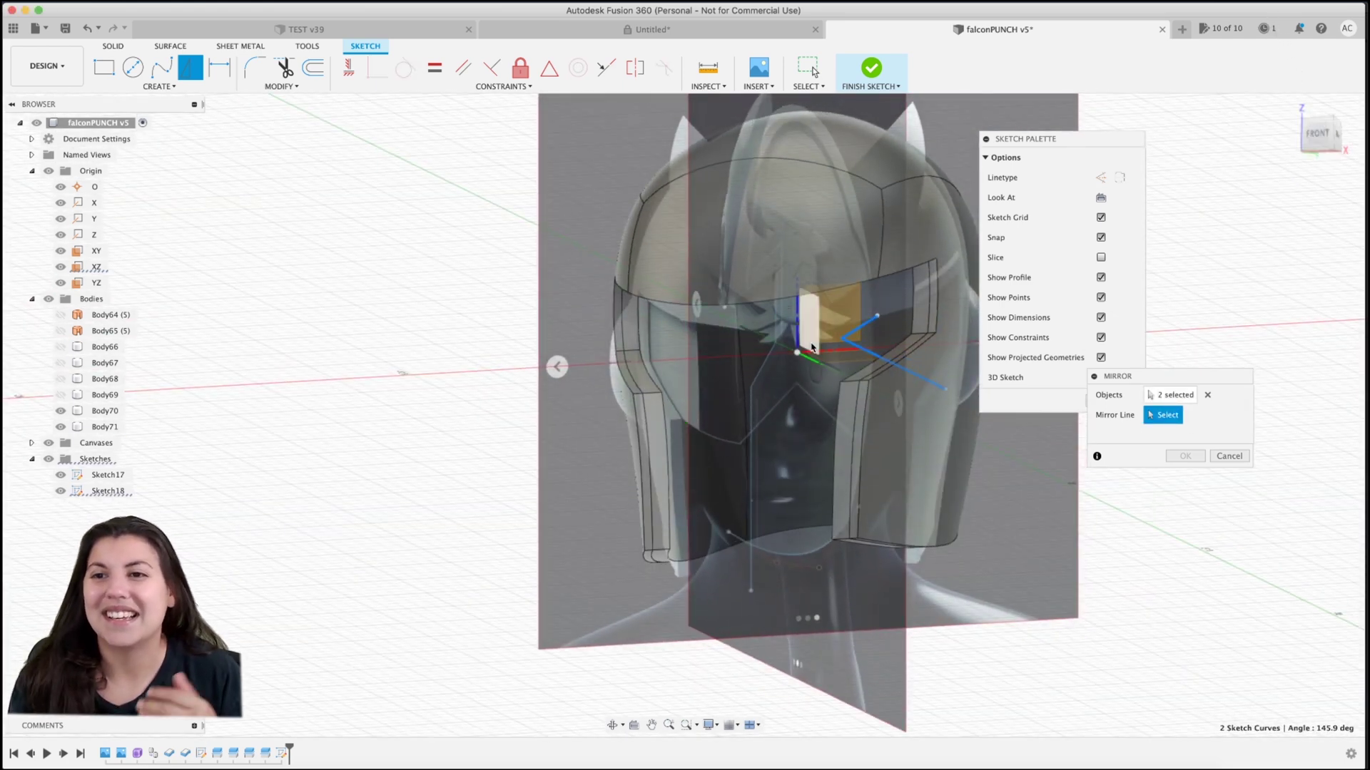
pyautogui.click(797, 325)
pyautogui.click(1185, 456)
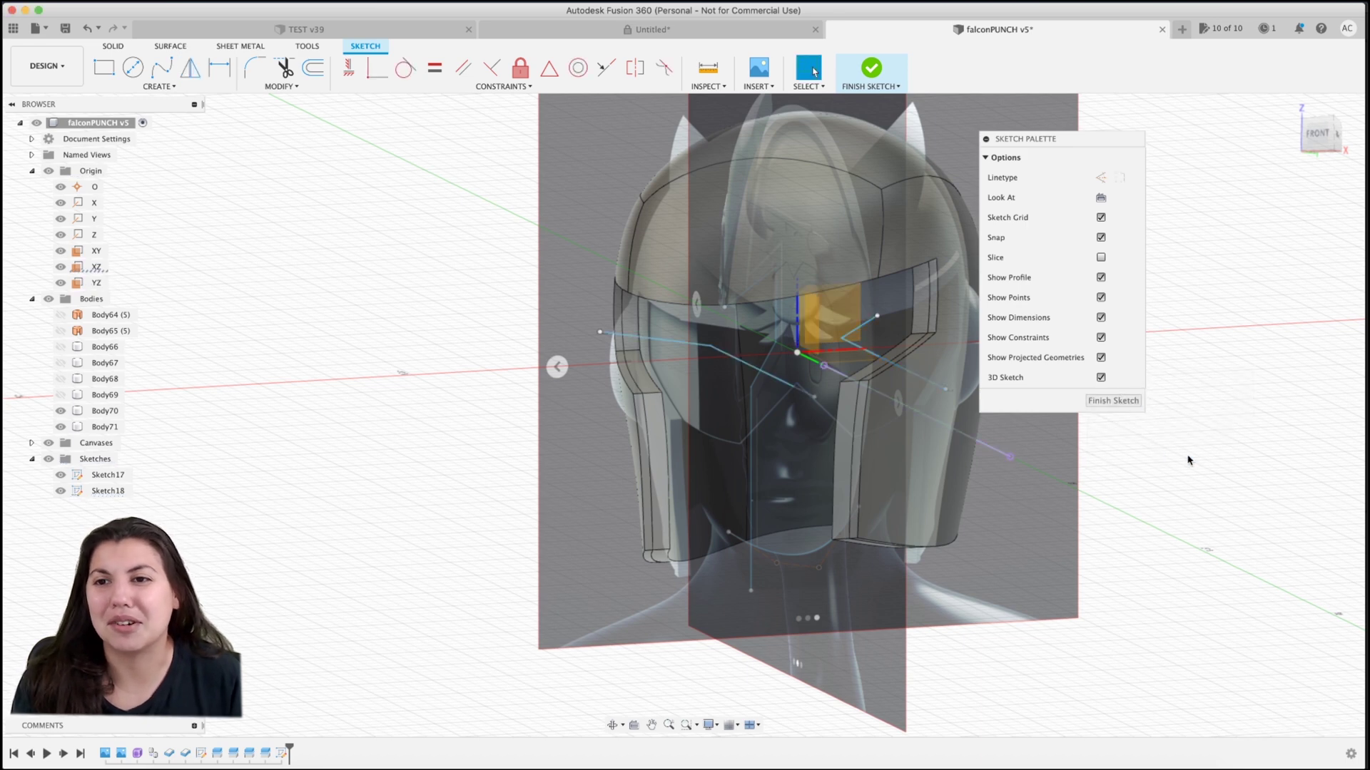
pyautogui.click(1113, 400)
# - Split the outer shell body using both mirrored line chains as splitting tools
pyautogui.click(1319, 155)
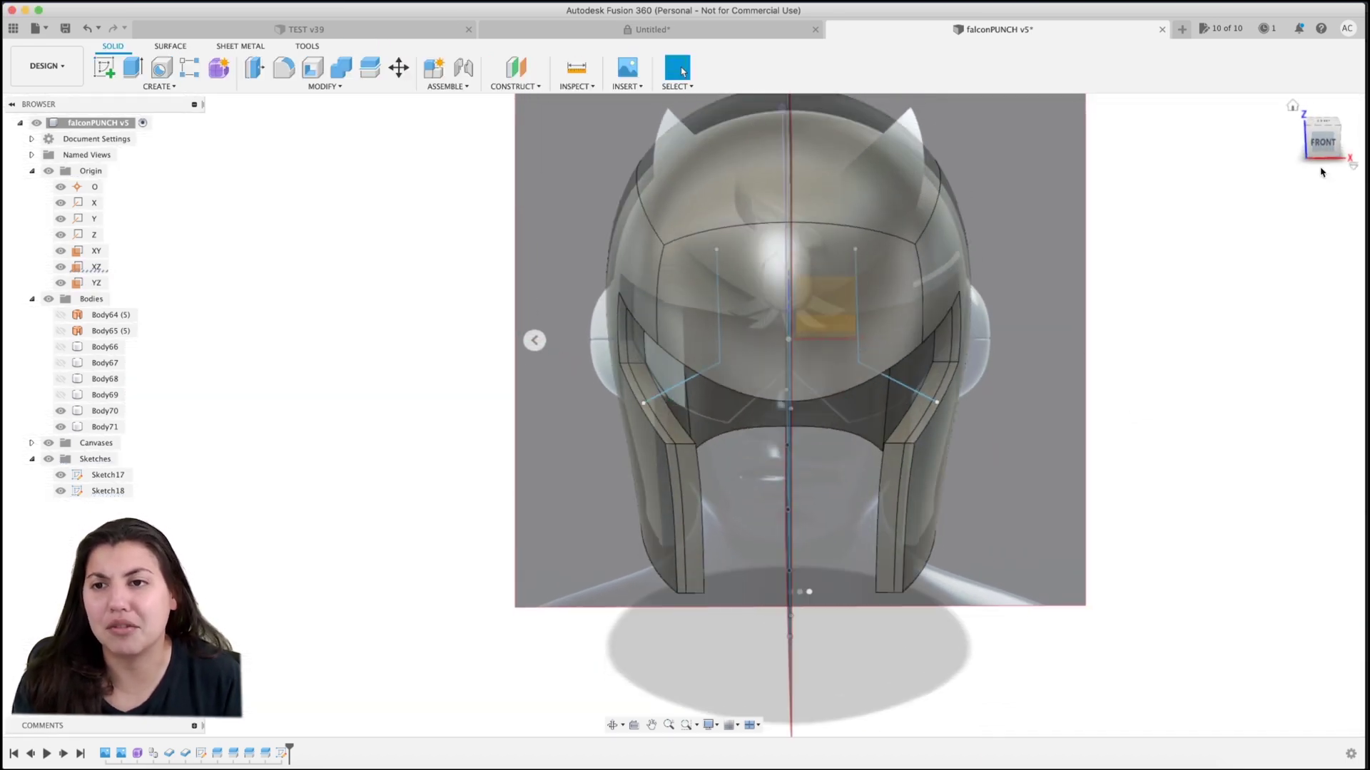
pyautogui.click(370, 67)
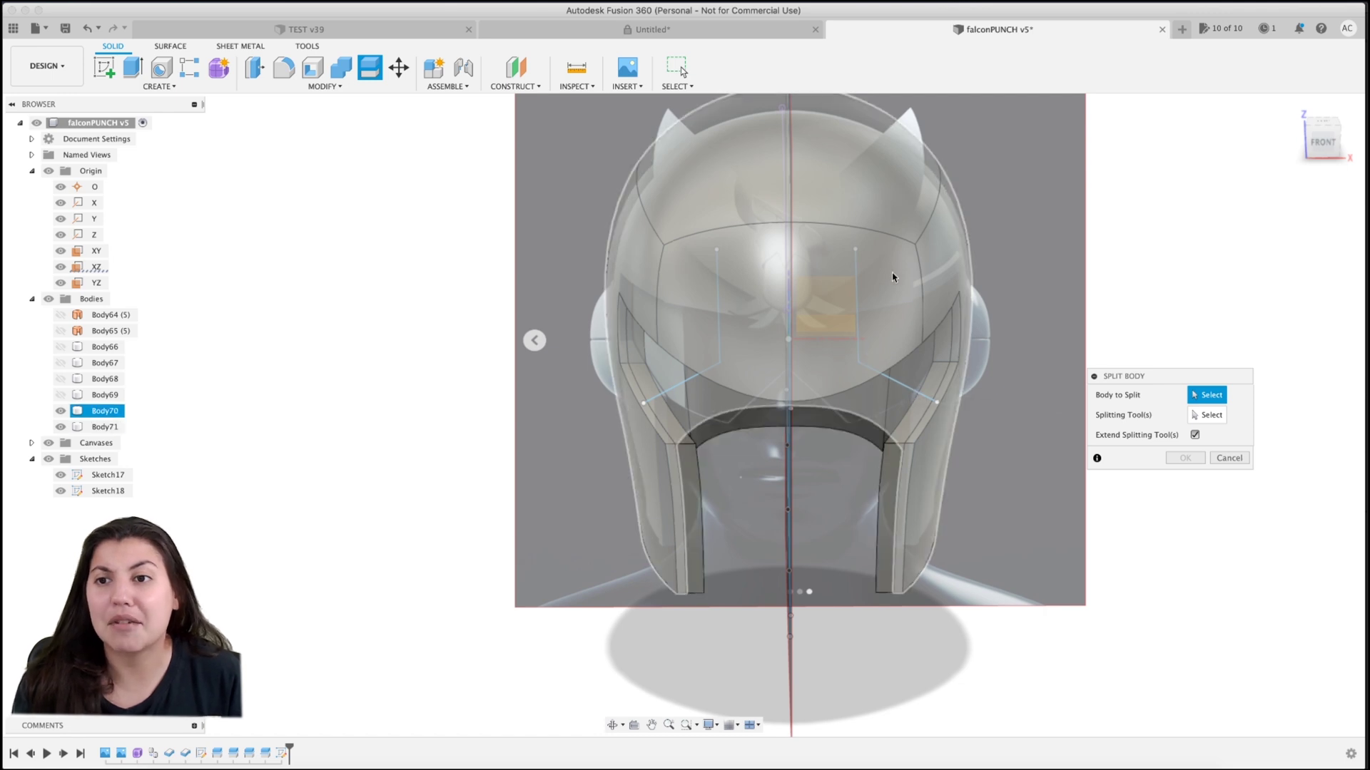
pyautogui.click(932, 139)
pyautogui.click(1215, 419)
pyautogui.click(908, 393)
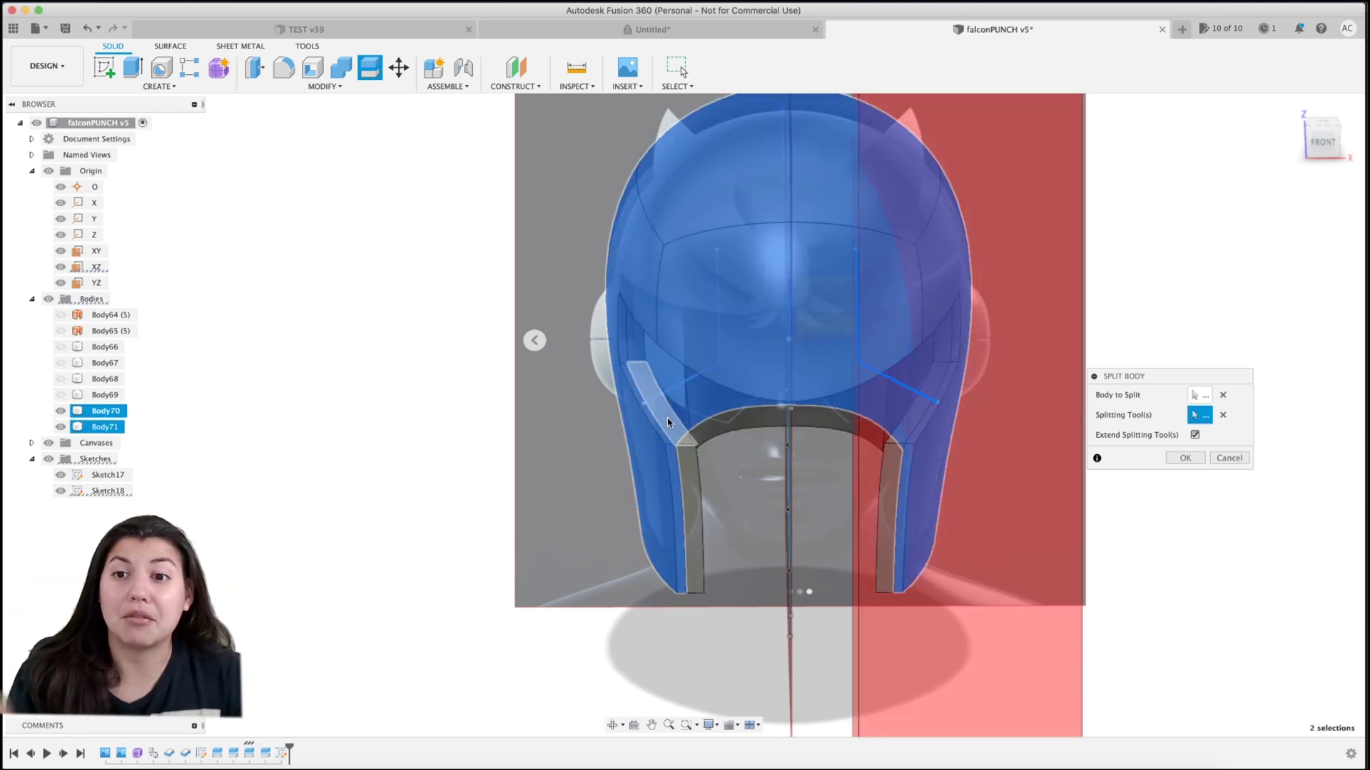
pyautogui.click(665, 472)
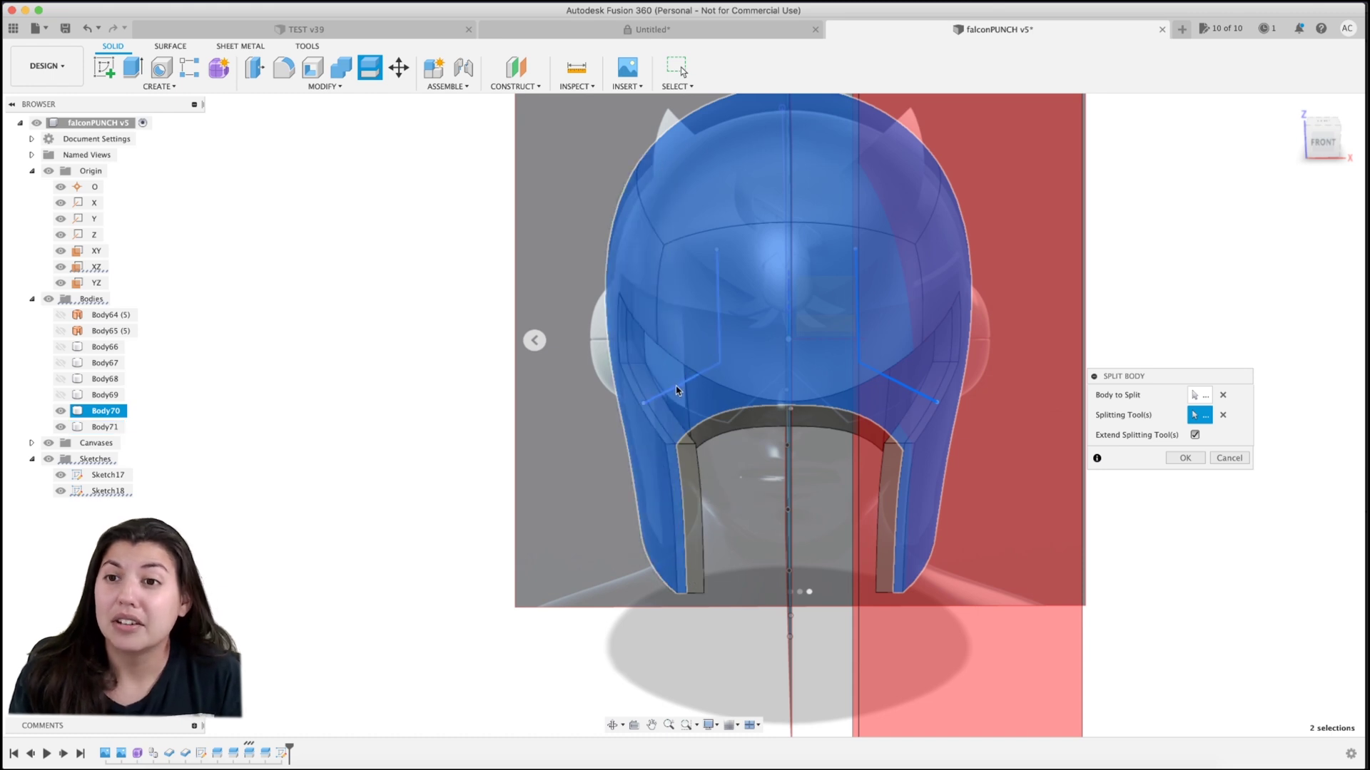
pyautogui.click(1185, 458)
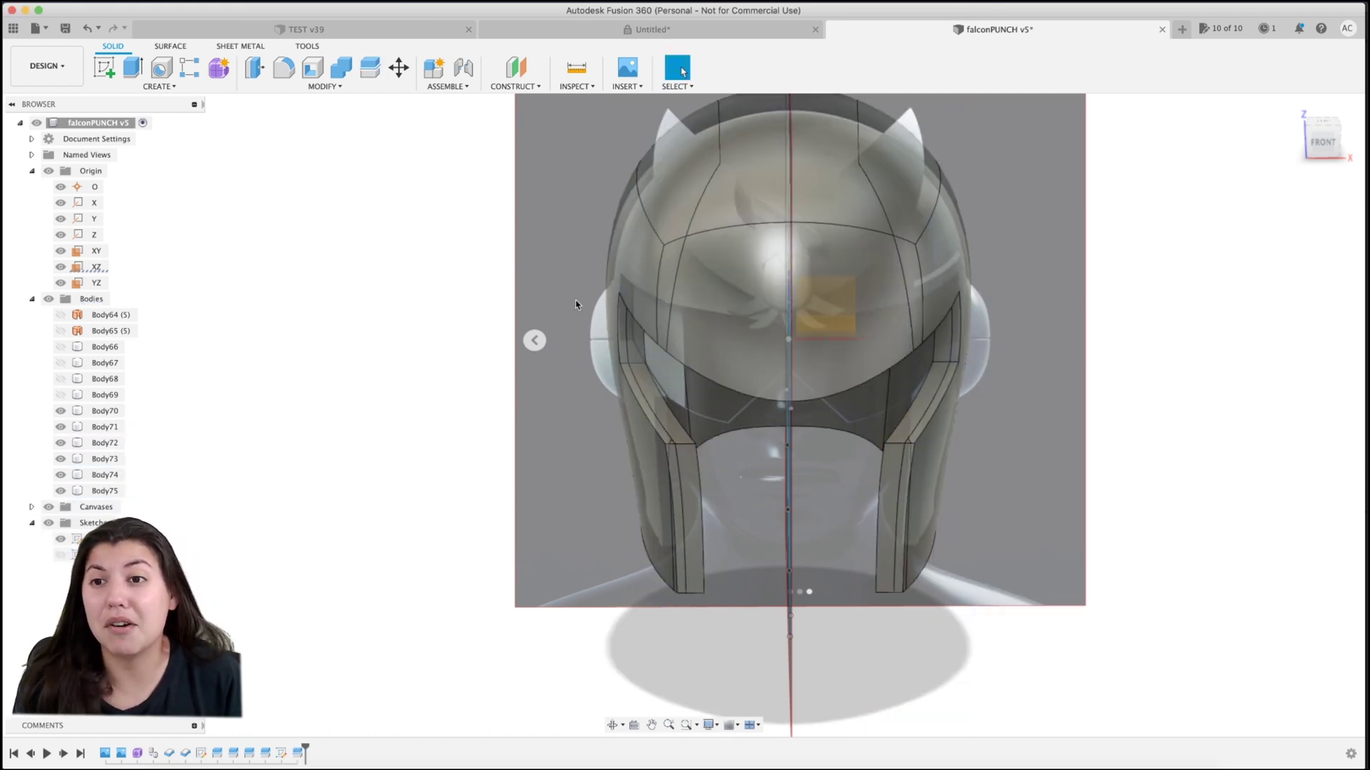
# - Hide Body70, Body72, Body73 and Body74, keeping the inner shell and the outer shell's central strip shown
pyautogui.click(72, 411)
pyautogui.click(61, 412)
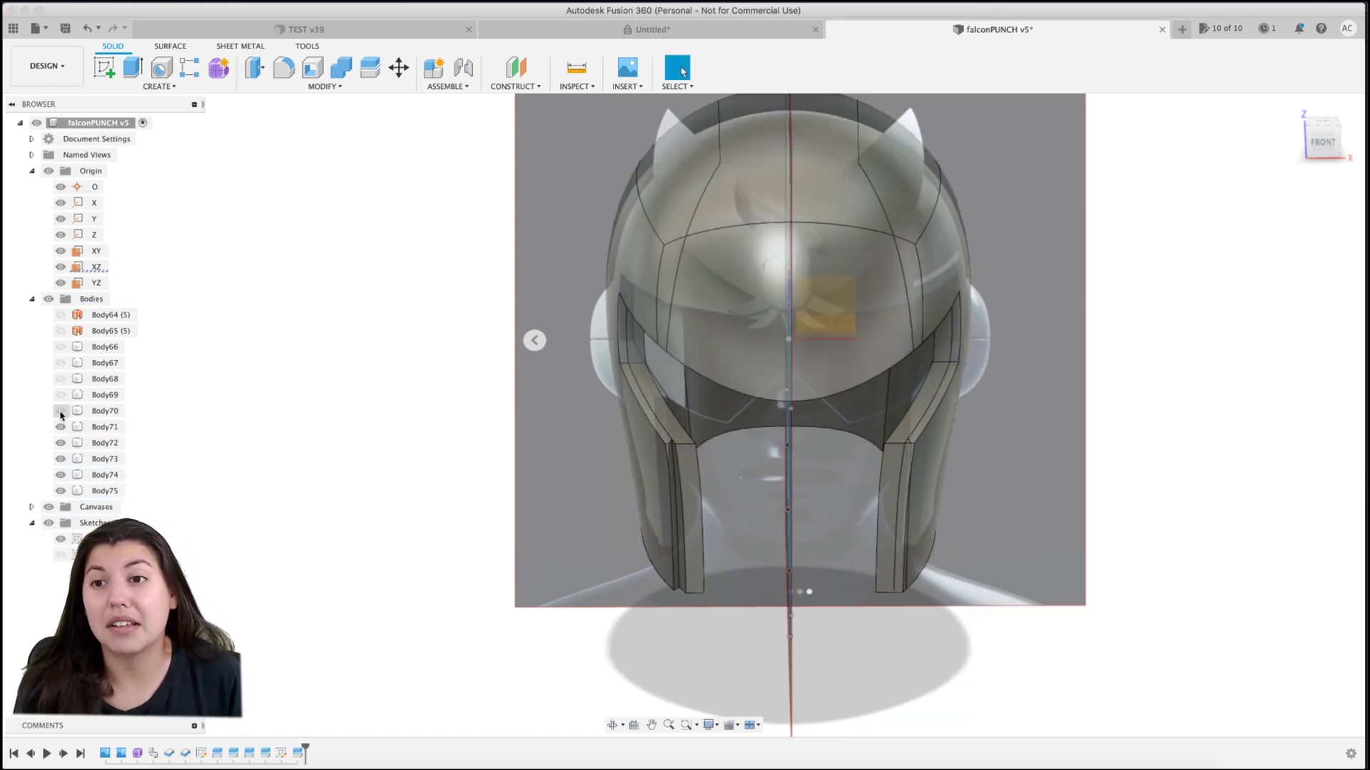
pyautogui.click(60, 443)
pyautogui.click(60, 443)
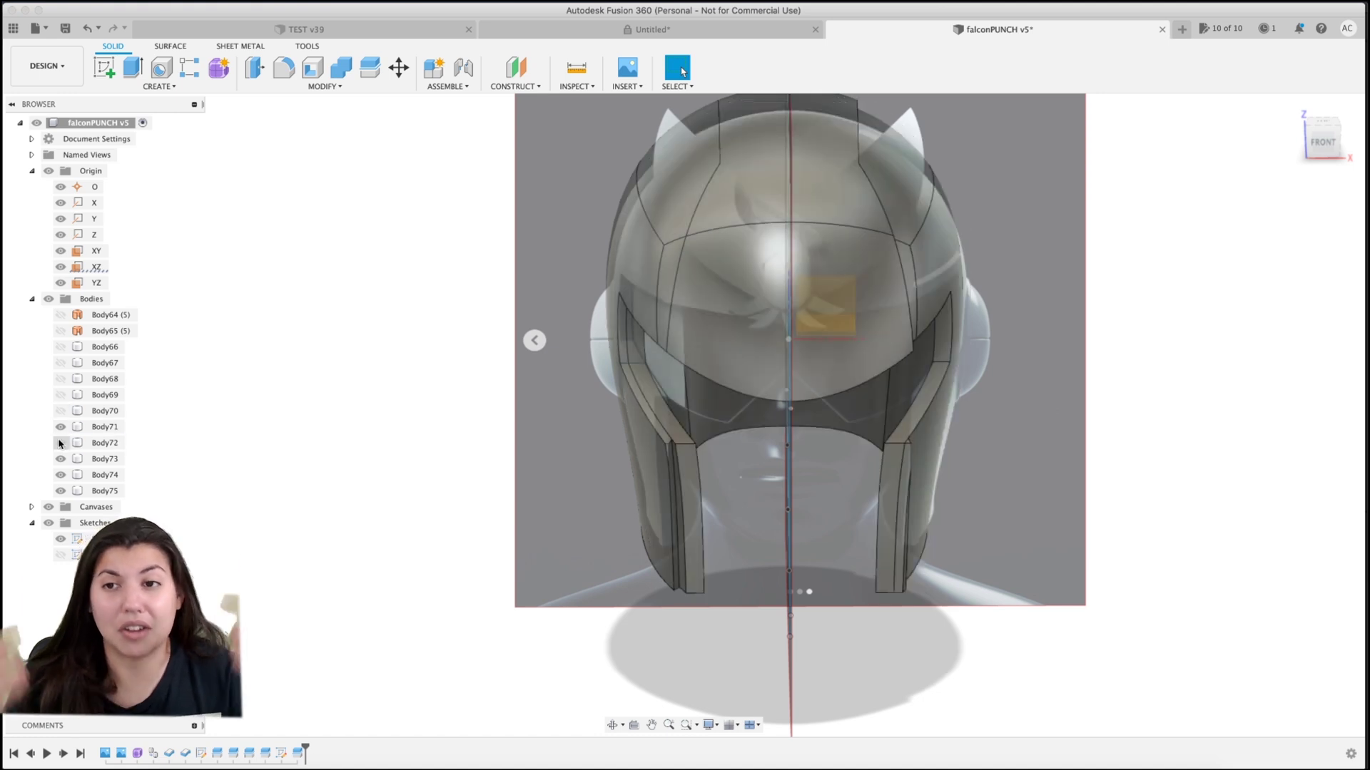
pyautogui.click(69, 459)
pyautogui.click(60, 458)
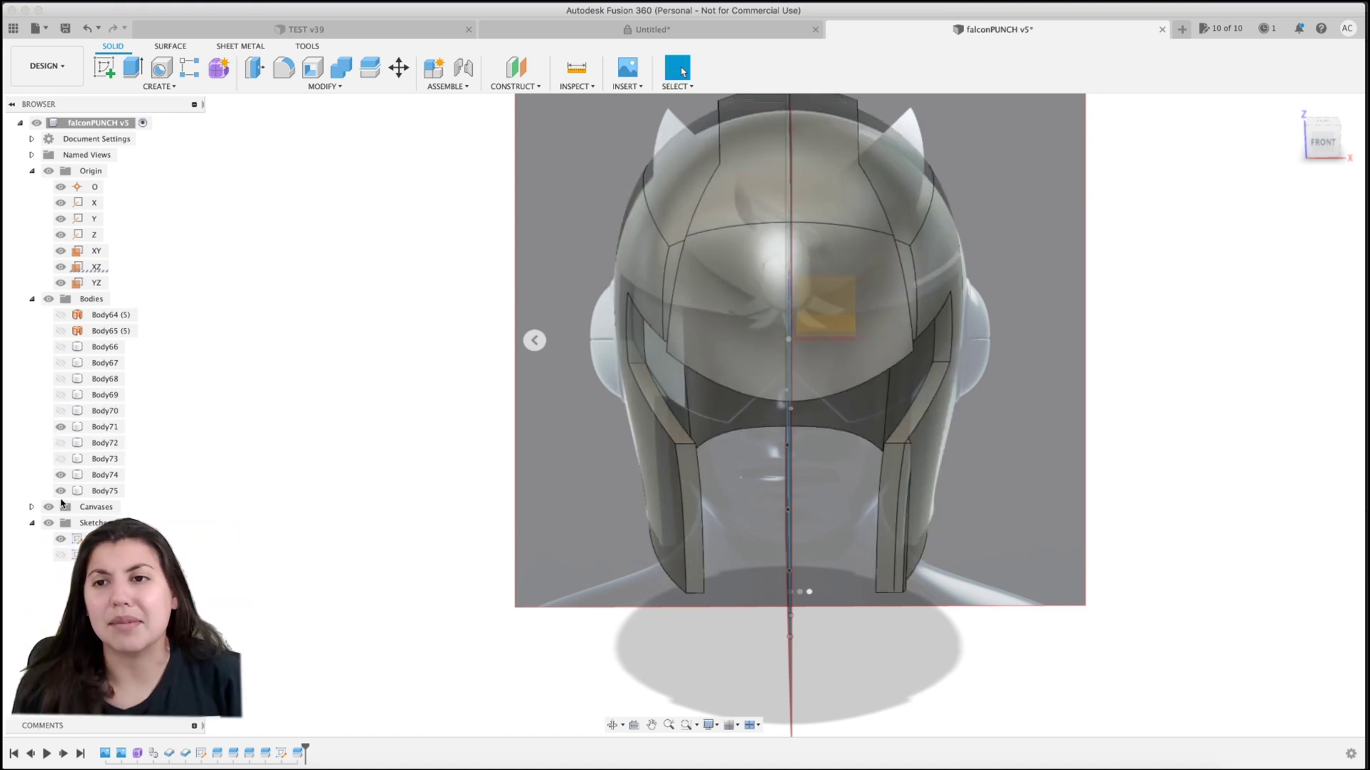
pyautogui.click(69, 475)
pyautogui.click(61, 475)
# - Sketch on the XZ plane, viewed from the back, an angled line about 3.6 mm long rising outward from the helmet's centre line
pyautogui.click(1321, 146)
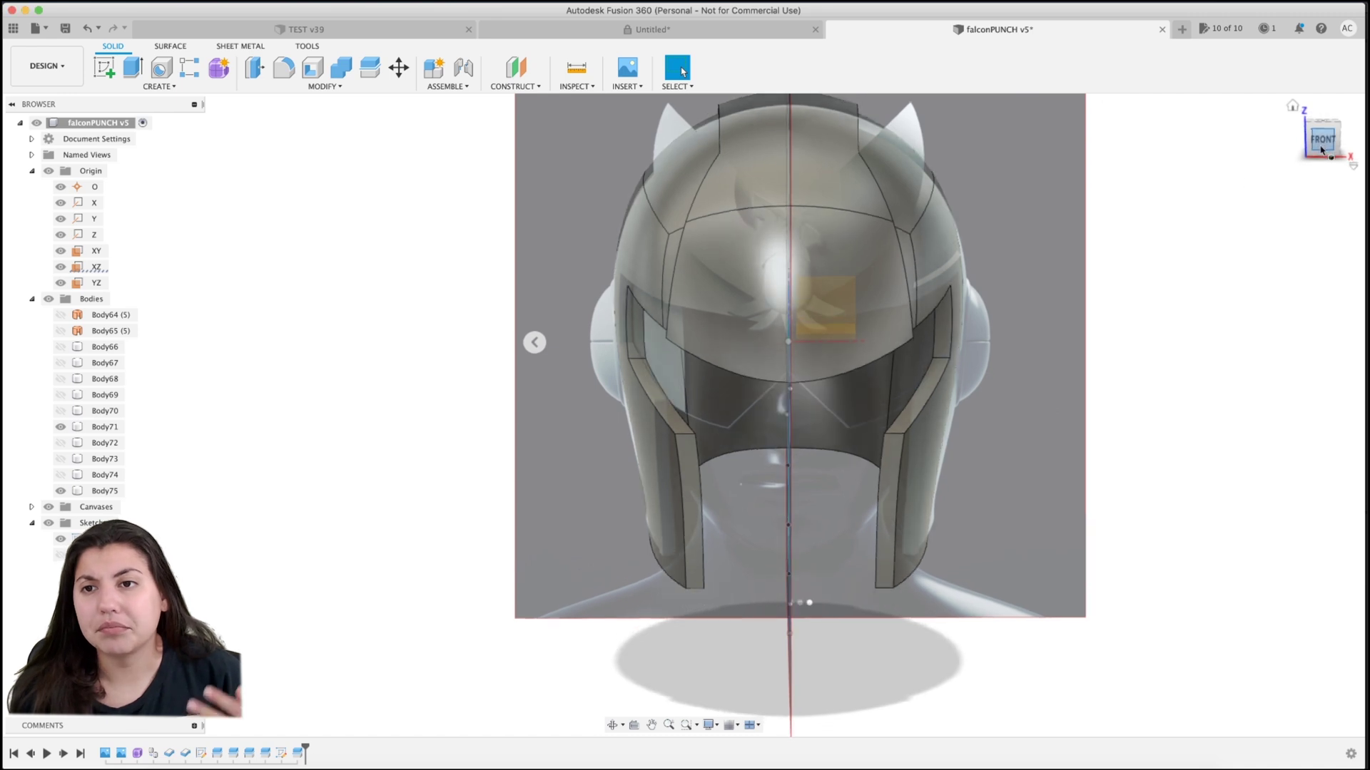
pyautogui.click(1347, 139)
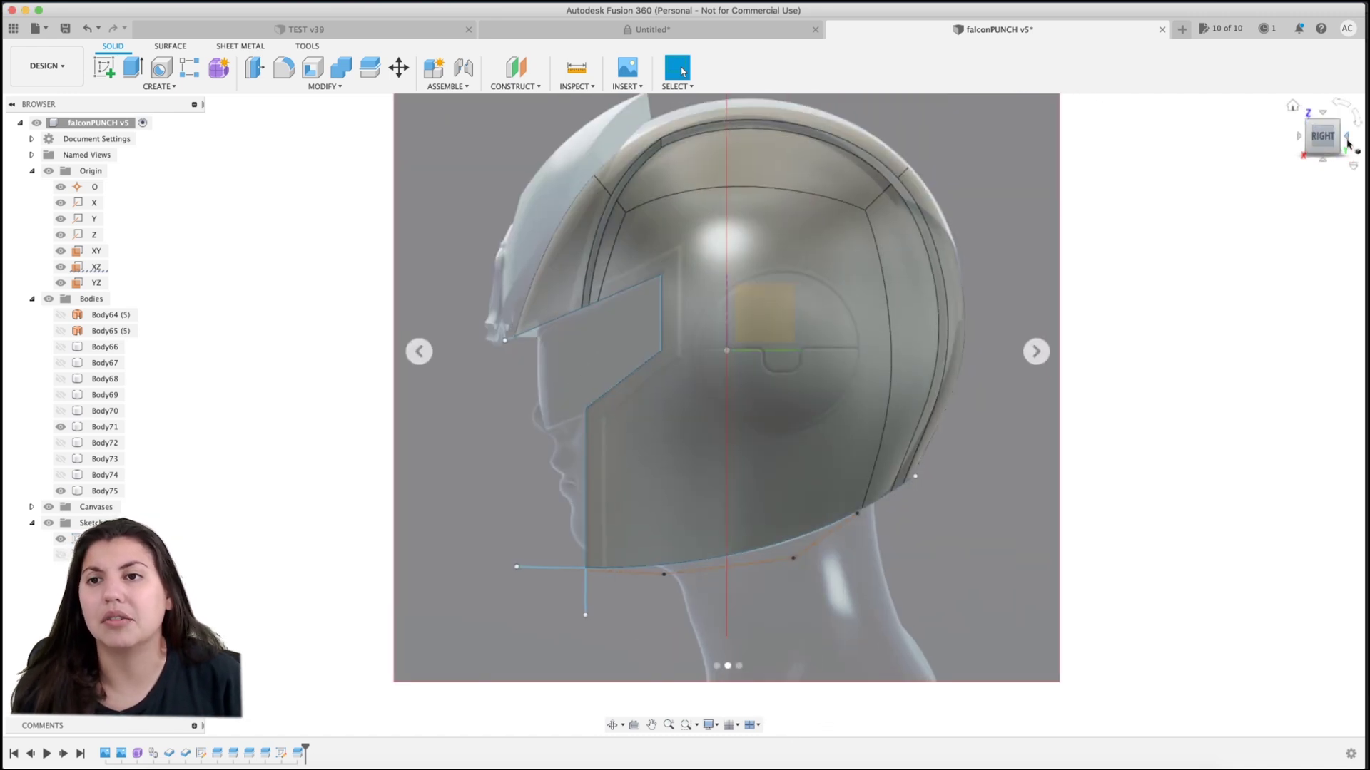
pyautogui.click(1348, 142)
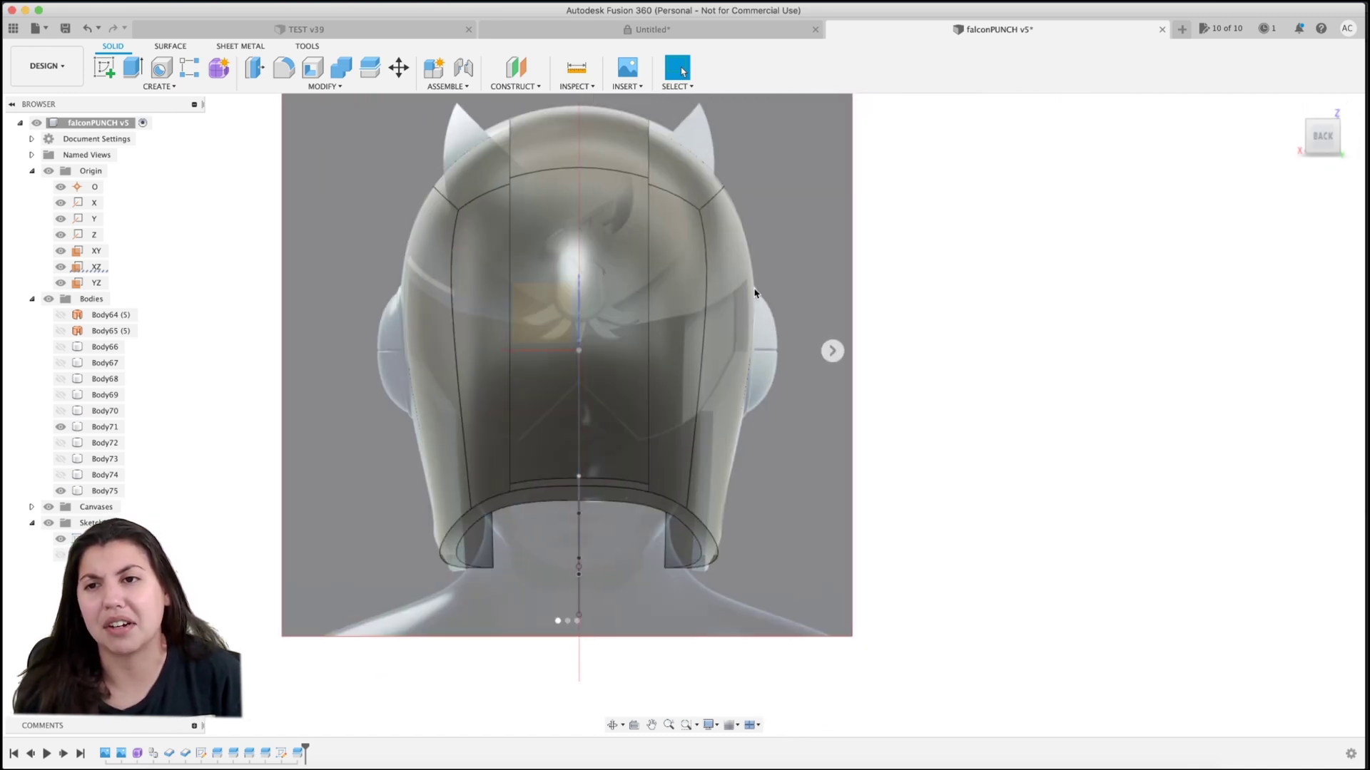
pyautogui.click(98, 267)
pyautogui.click(103, 66)
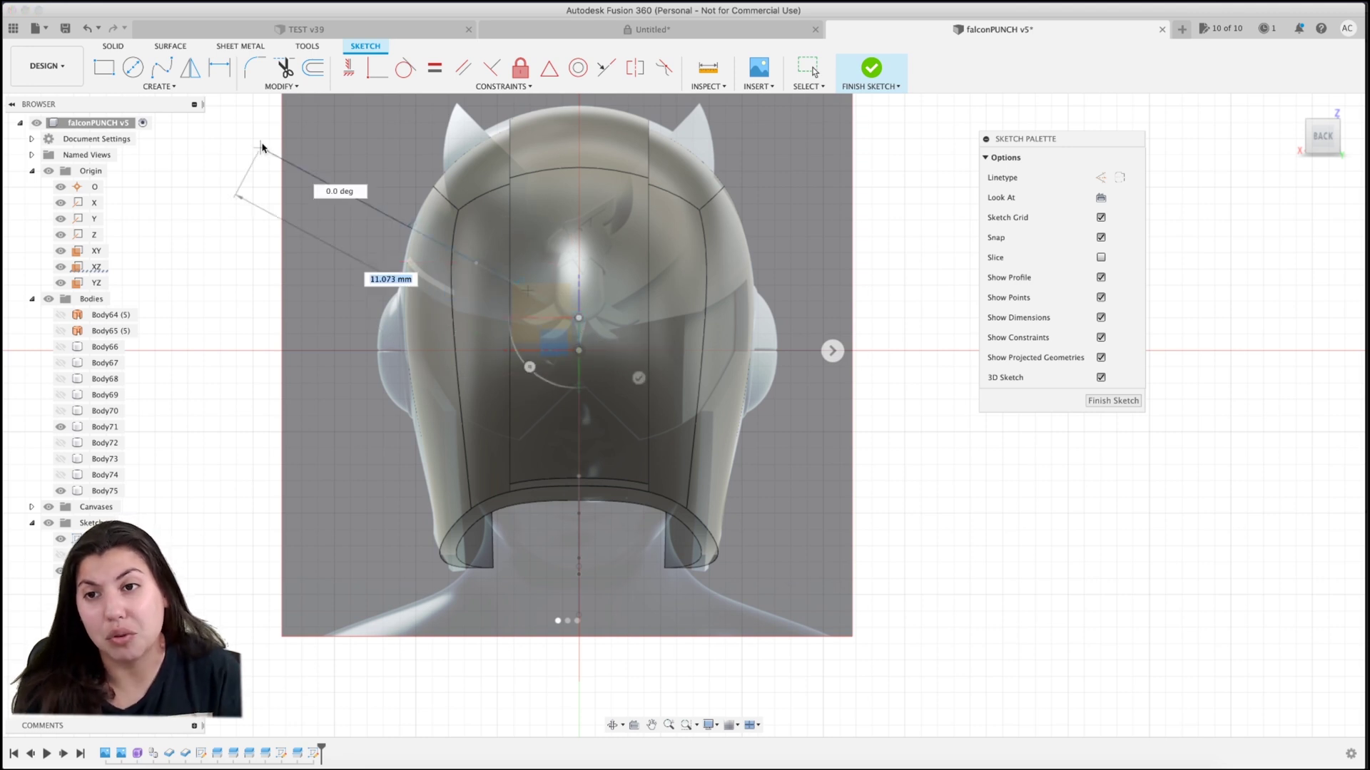
# - Mirror the angled line across the YZ plane to form a V and finish the sketch
pyautogui.click(190, 68)
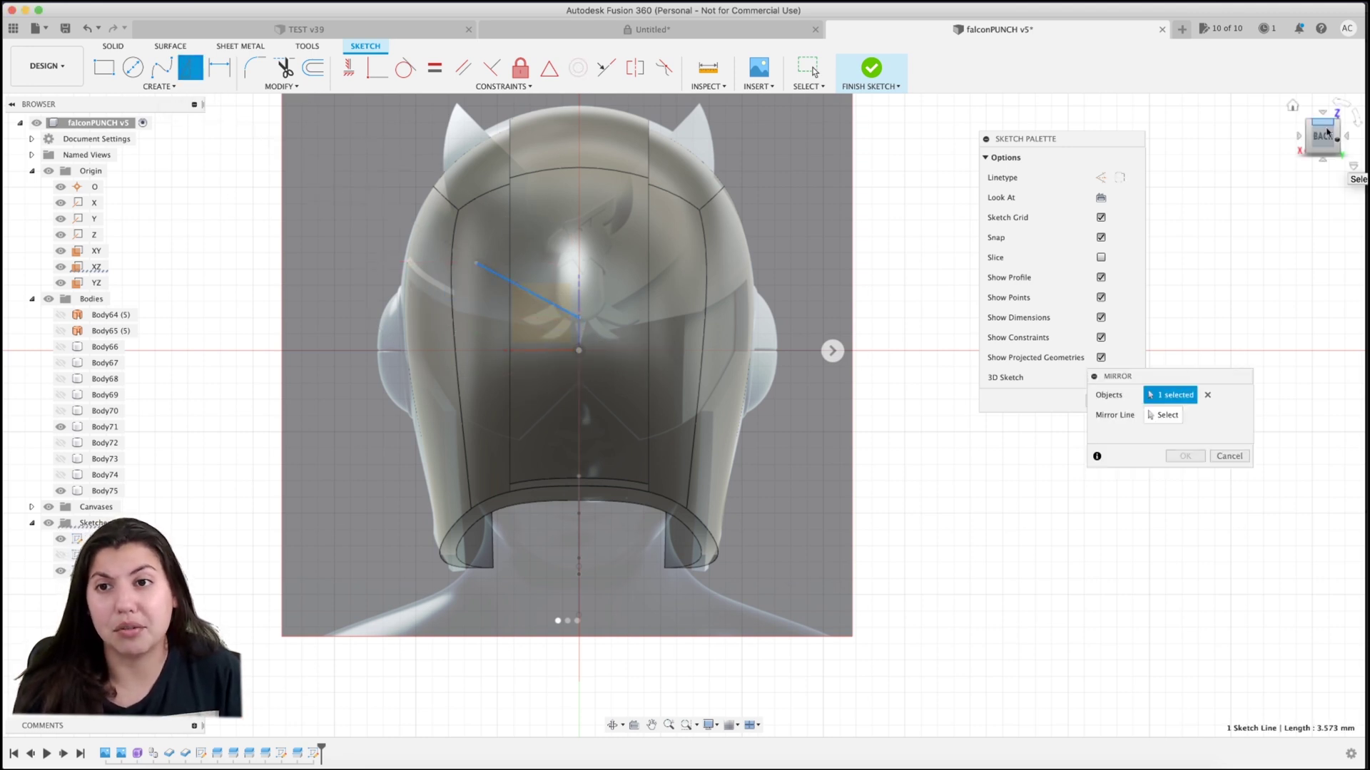
pyautogui.moveTo(1325, 136); pyautogui.dragTo(1307, 142)
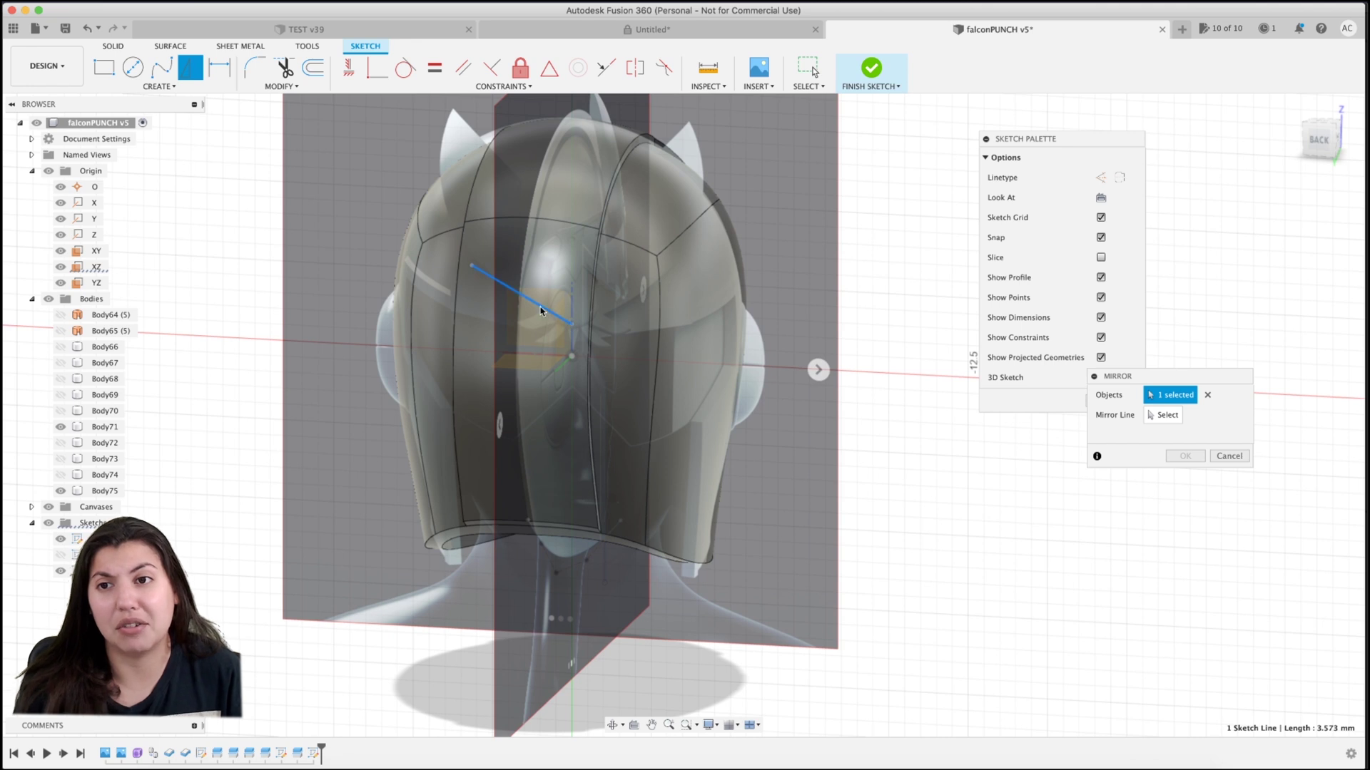
pyautogui.click(1304, 139)
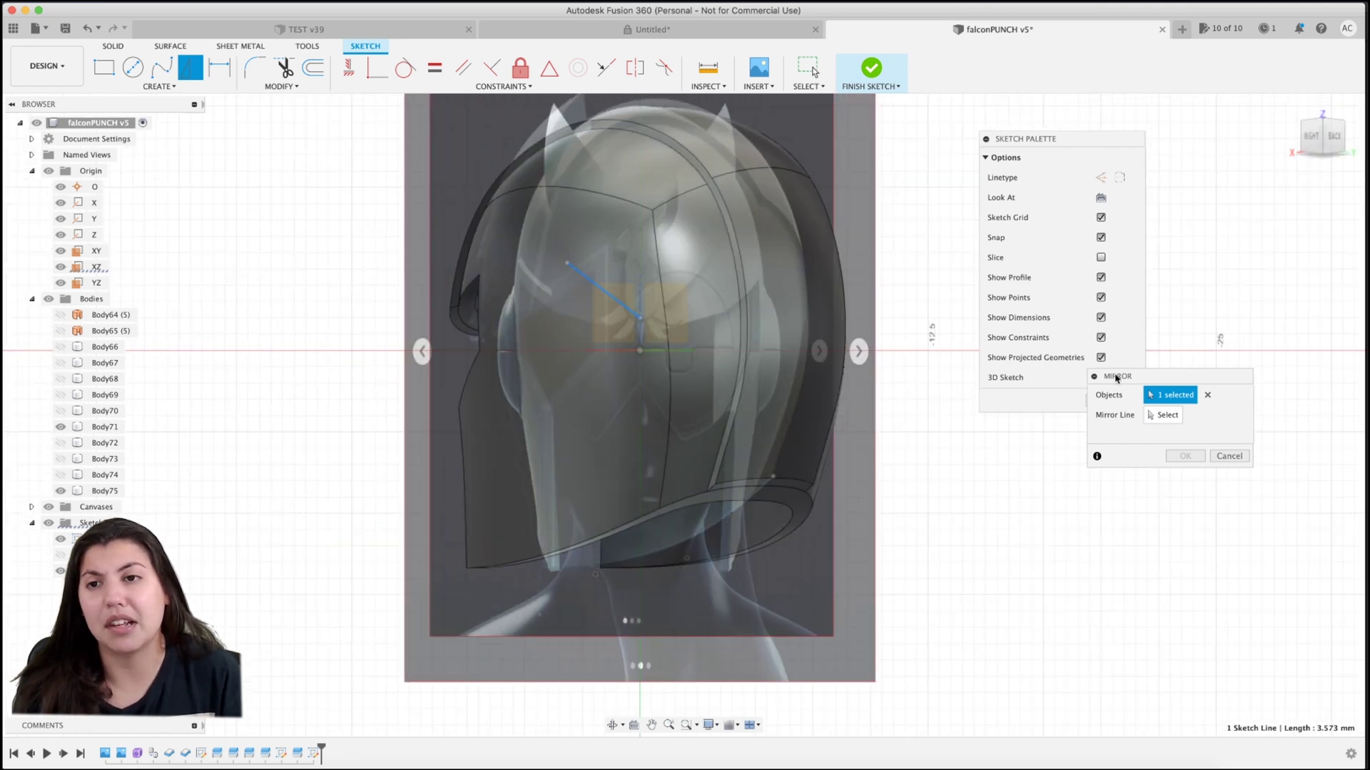
pyautogui.click(1170, 420)
pyautogui.click(671, 318)
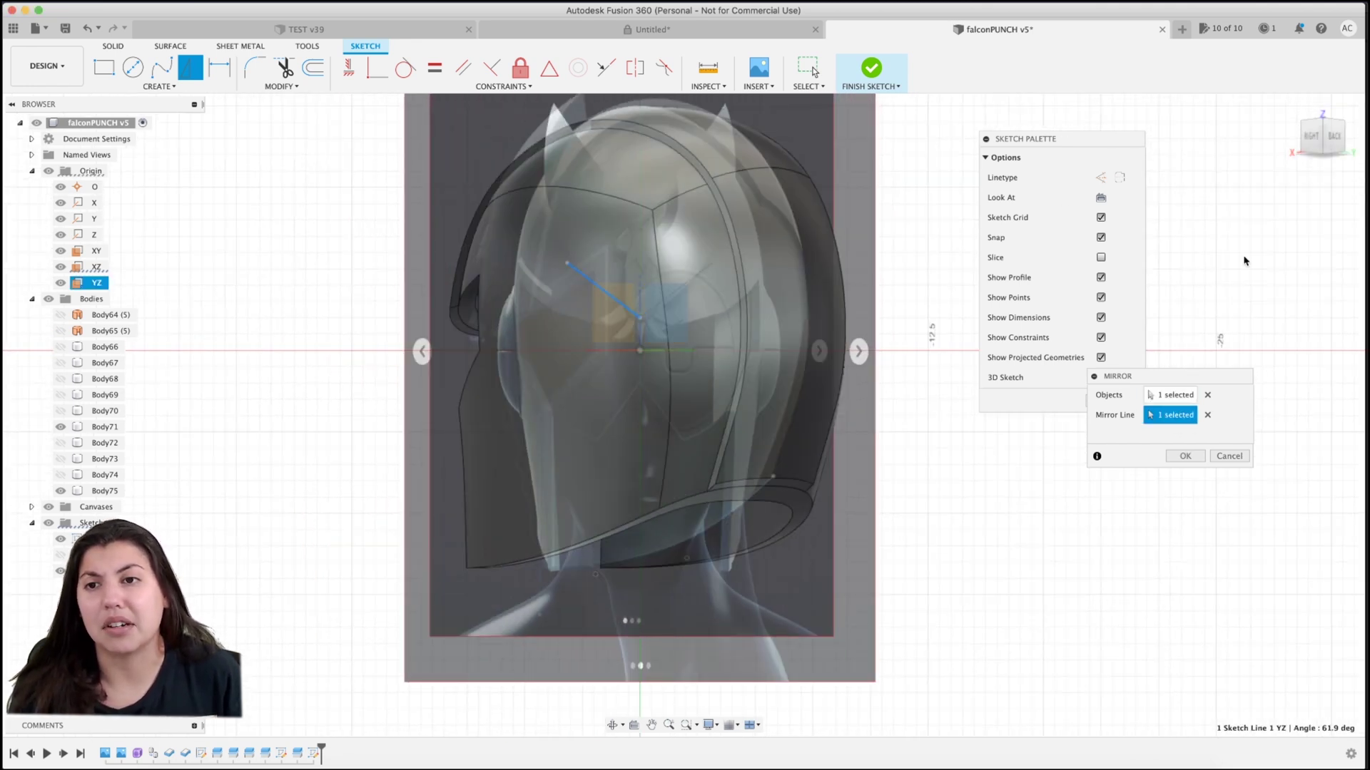
pyautogui.click(1333, 141)
pyautogui.click(1175, 458)
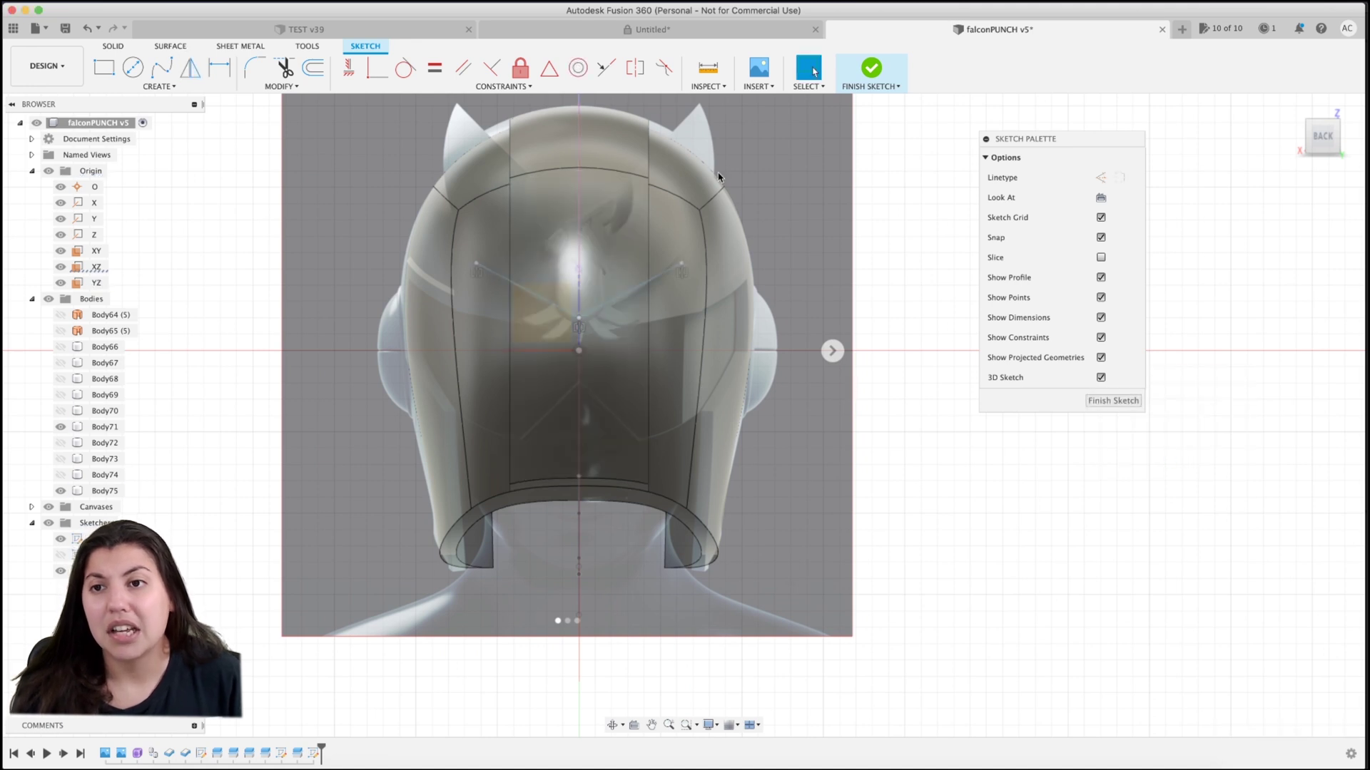
pyautogui.click(871, 69)
# - Split the outer shell's central strip with both lines of the V and hide the piece below it
pyautogui.click(378, 71)
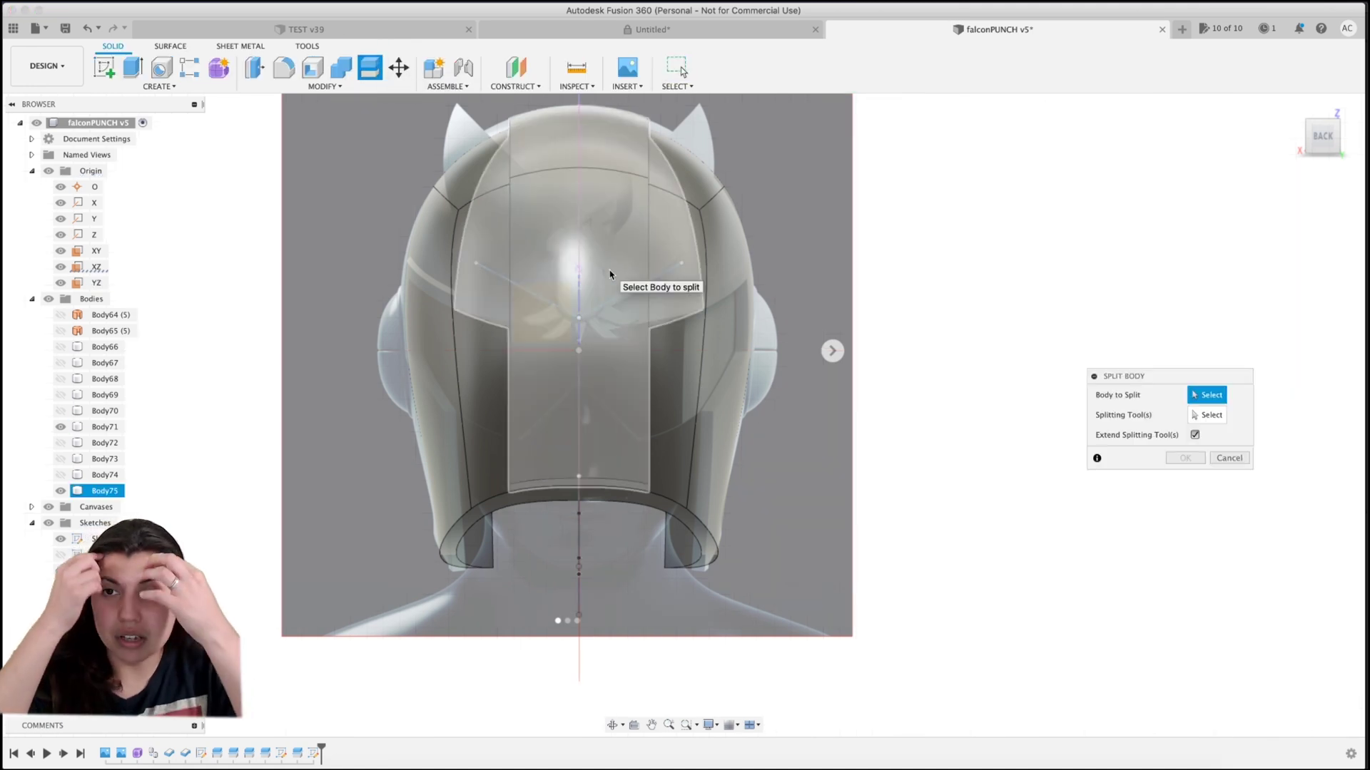
pyautogui.click(620, 285)
pyautogui.click(1195, 414)
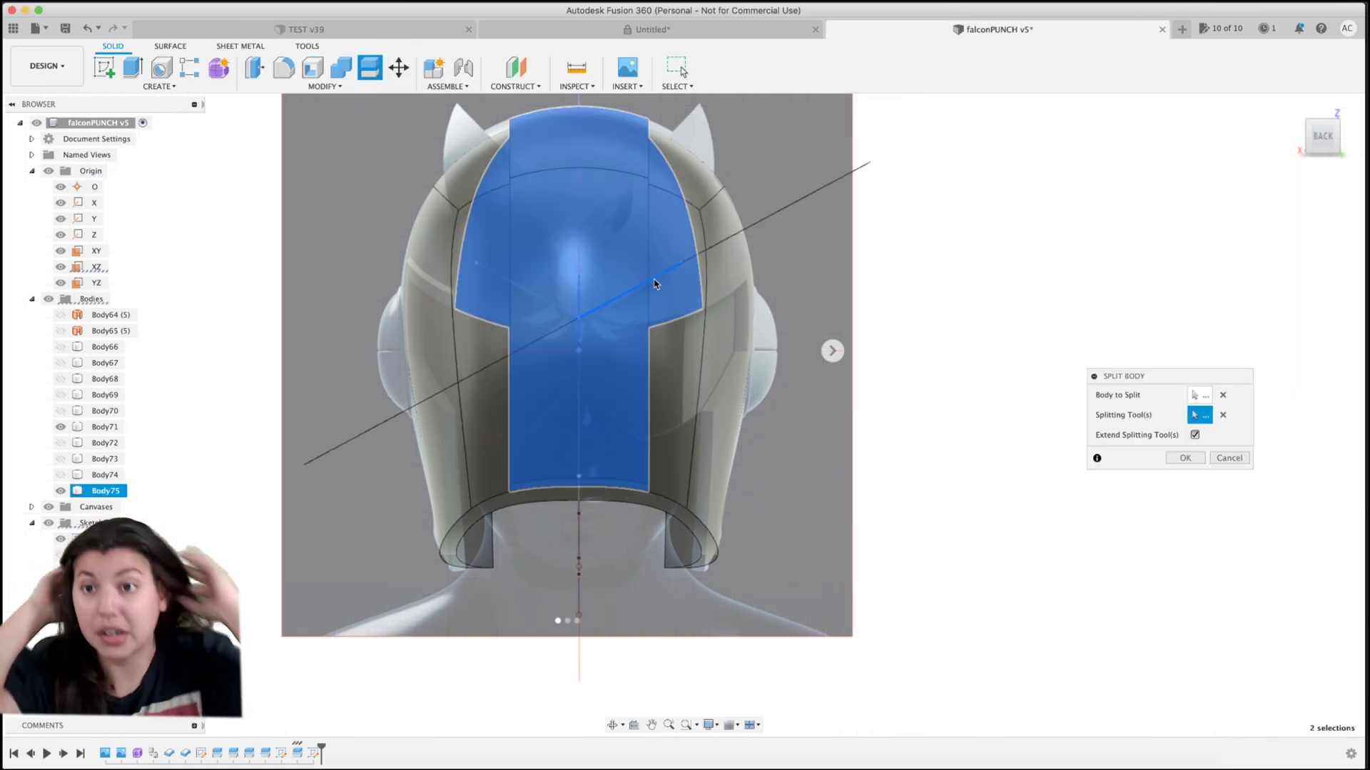
pyautogui.click(542, 298)
pyautogui.click(1185, 458)
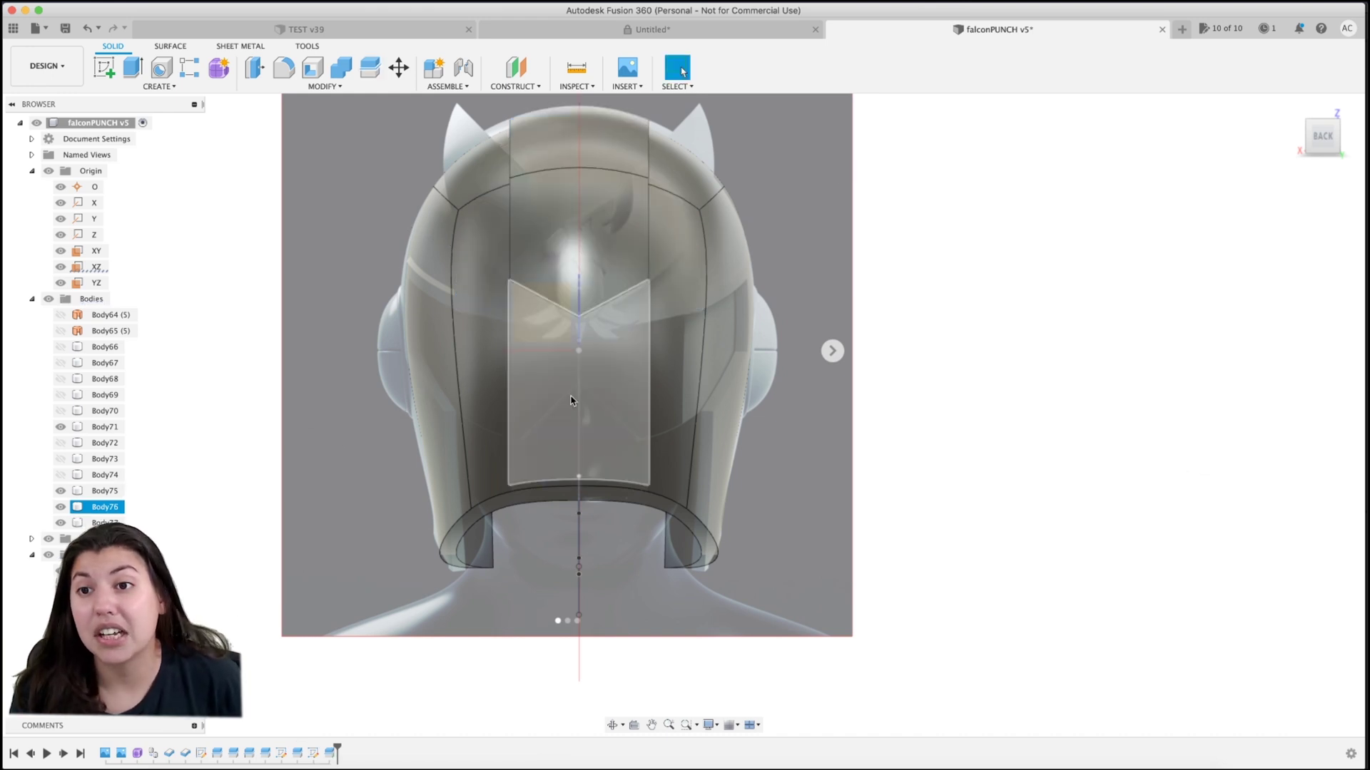
pyautogui.click(1300, 135)
pyautogui.click(1199, 182)
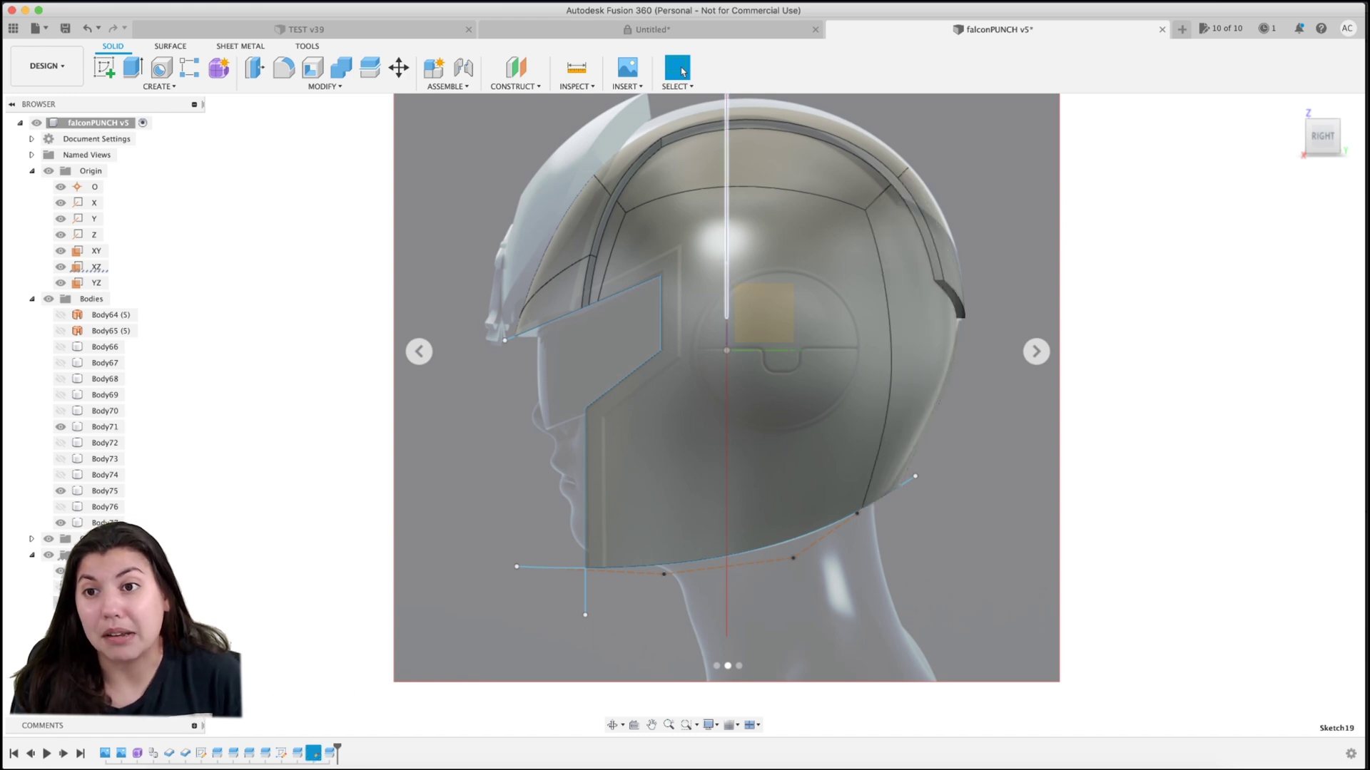
# - Move both lines of the V sketch straight up by 1.00 mm
pyautogui.moveTo(566, 352); pyautogui.dragTo(571, 352, button='middle')
pyautogui.click(732, 303)
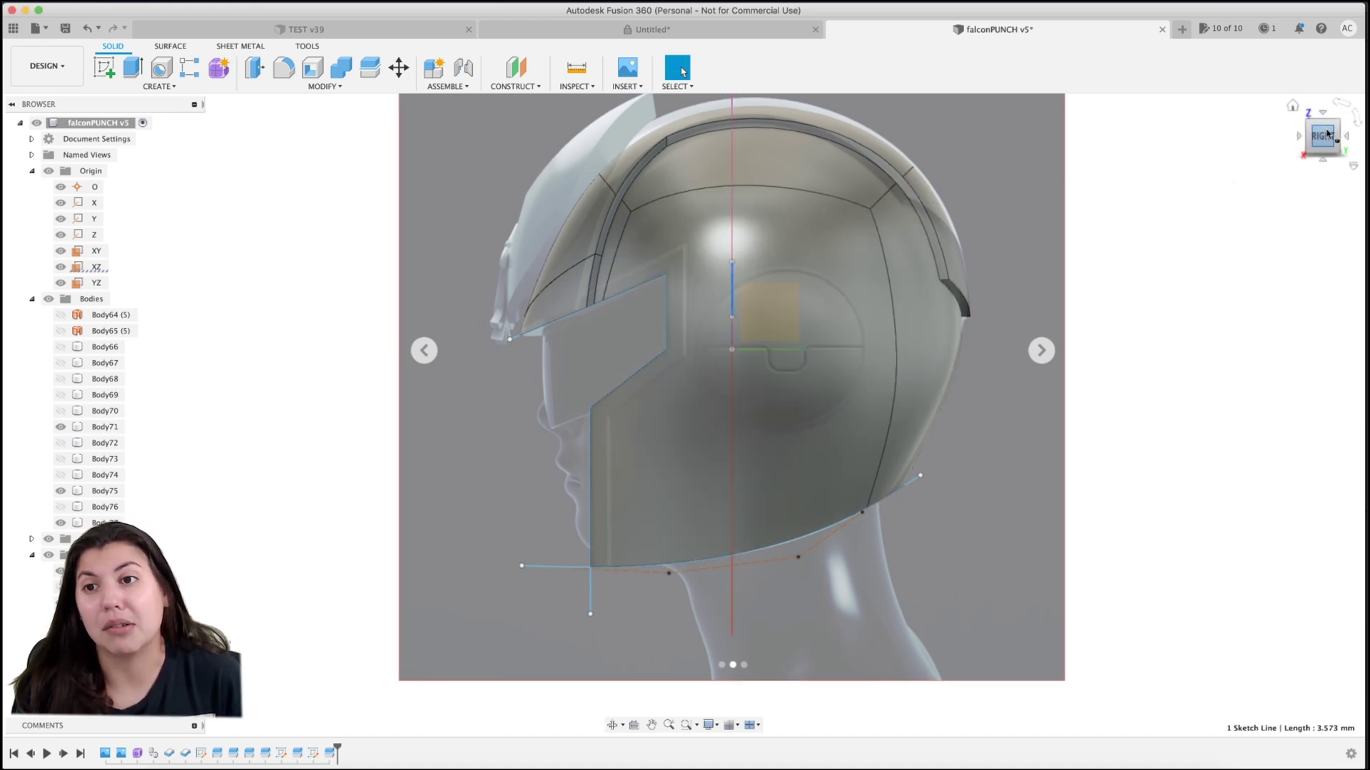
pyautogui.moveTo(1323, 137); pyautogui.dragTo(1298, 140)
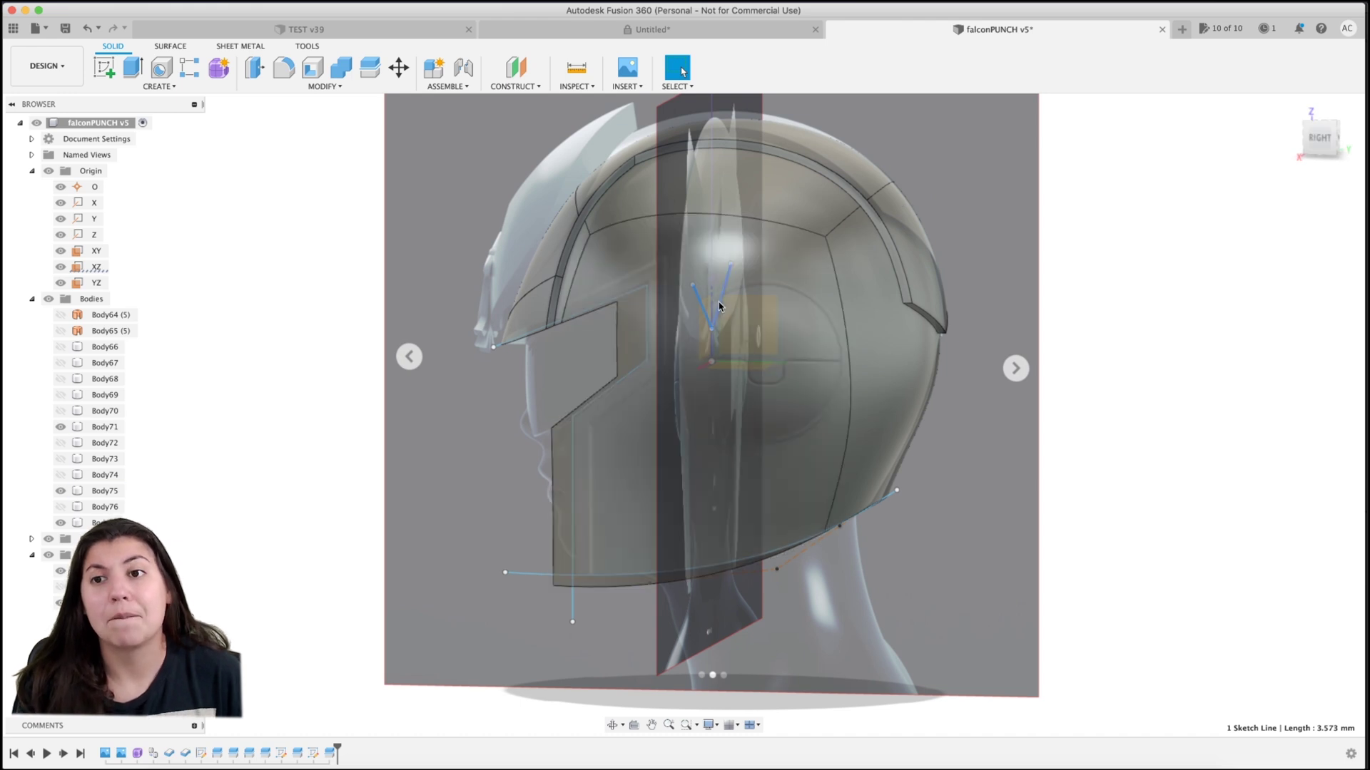
pyautogui.keyDown('shift'); pyautogui.click(719, 303); pyautogui.keyUp('shift')
pyautogui.rightClick(719, 304)
pyautogui.click(699, 313)
pyautogui.press('m')
pyautogui.click(1320, 137)
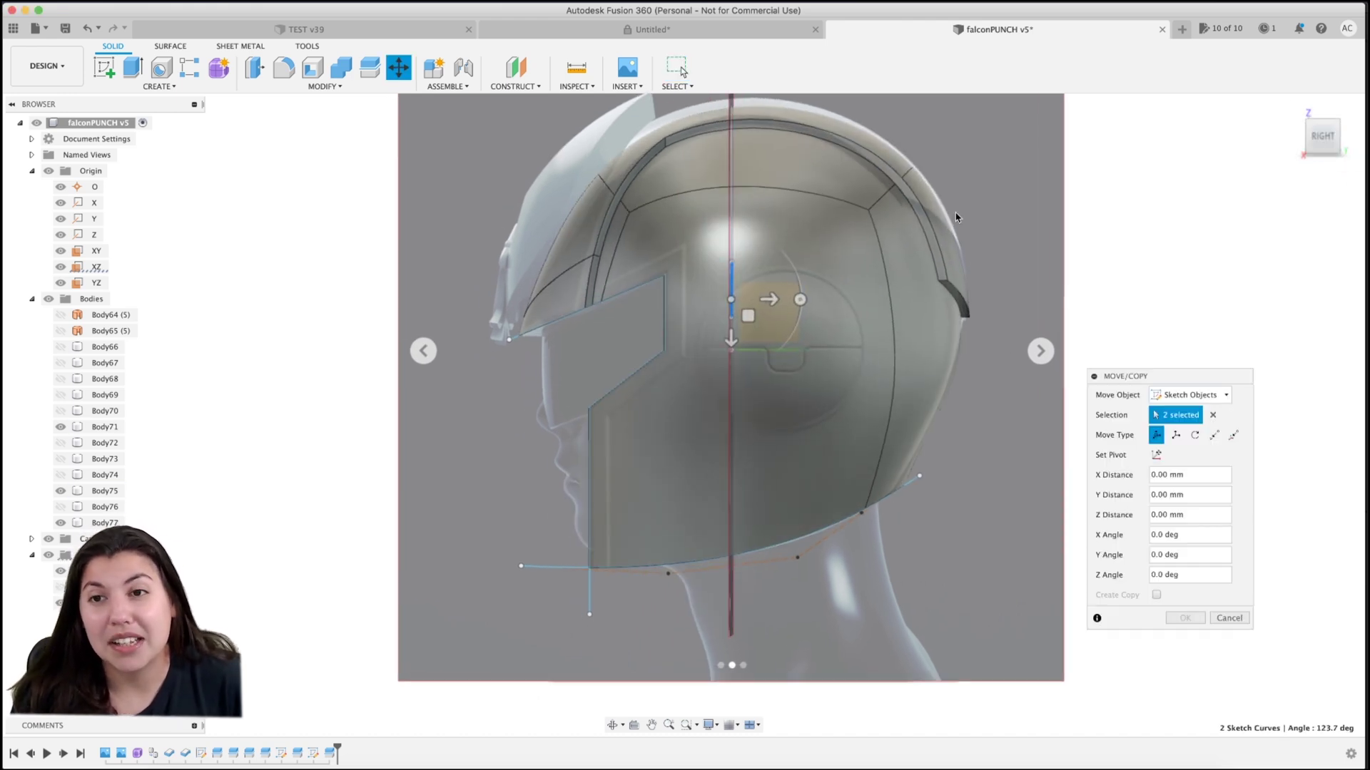
pyautogui.moveTo(741, 335); pyautogui.dragTo(732, 302)
pyautogui.click(1185, 618)
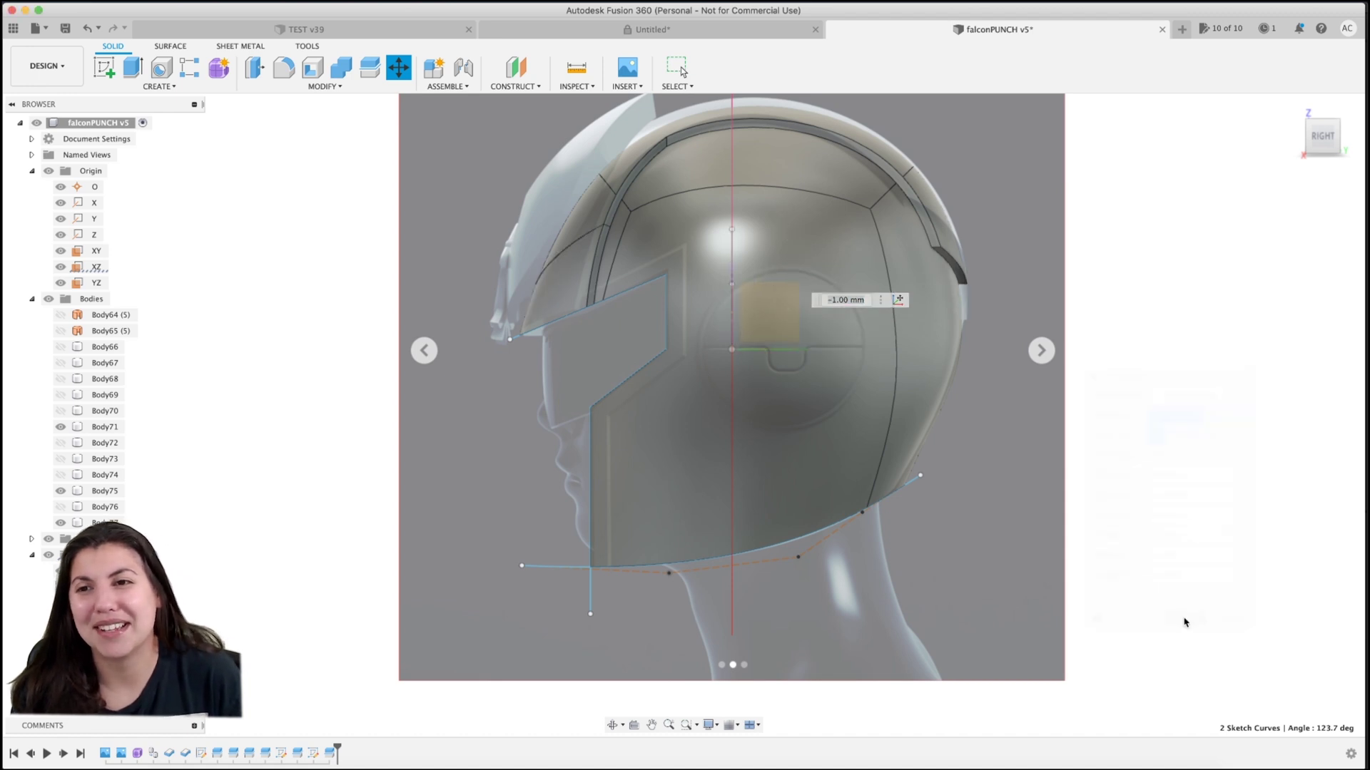
# - Move the V's outer end point inward and up to X -2.50, Z 4.50 mm to steepen the lines
pyautogui.click(1331, 143)
pyautogui.click(1328, 143)
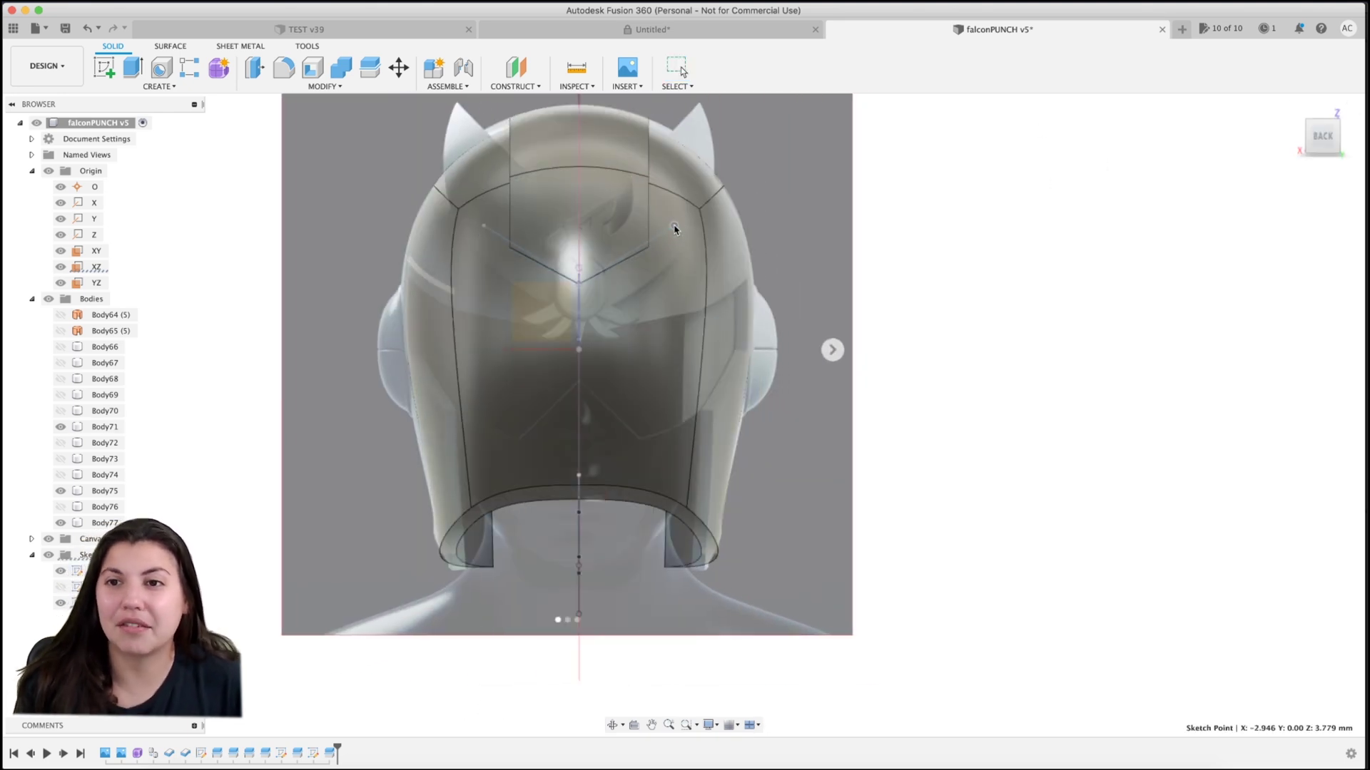
pyautogui.click(1311, 139)
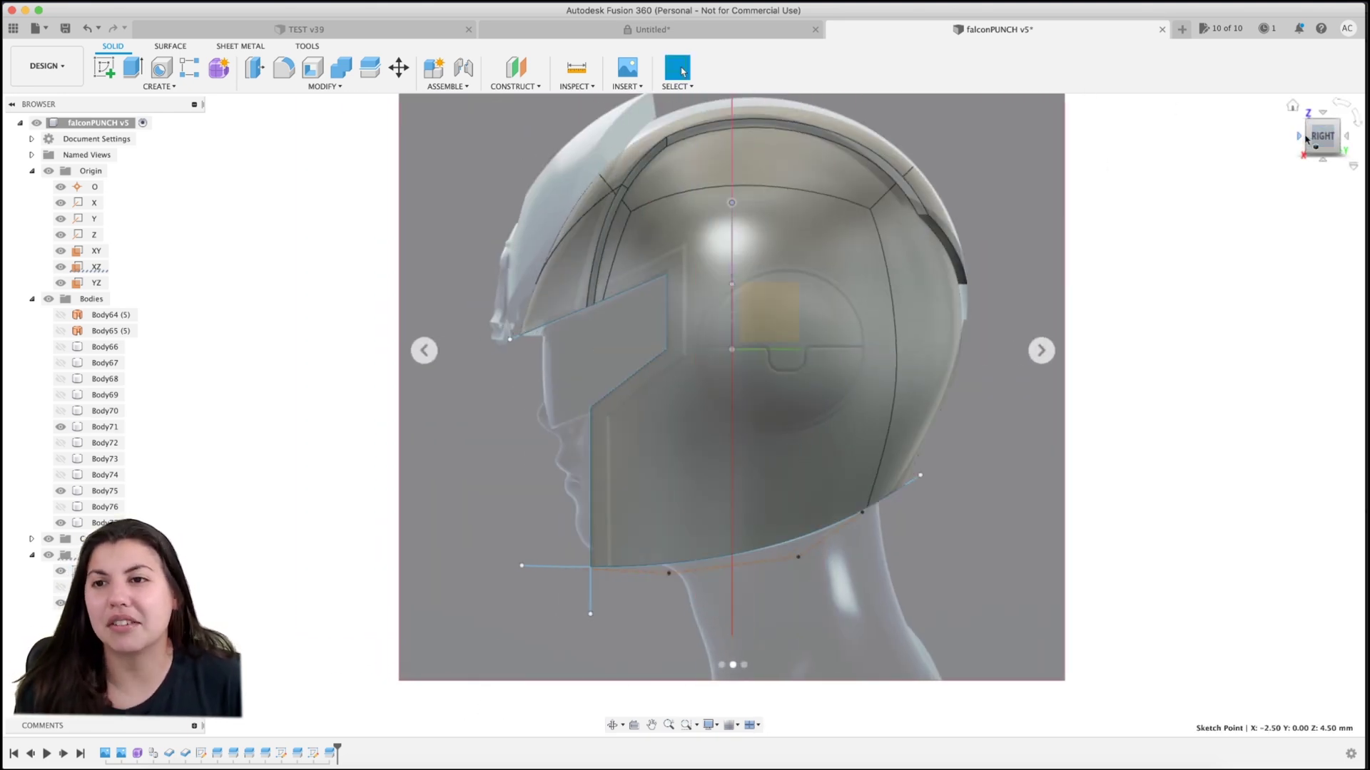
pyautogui.click(1348, 137)
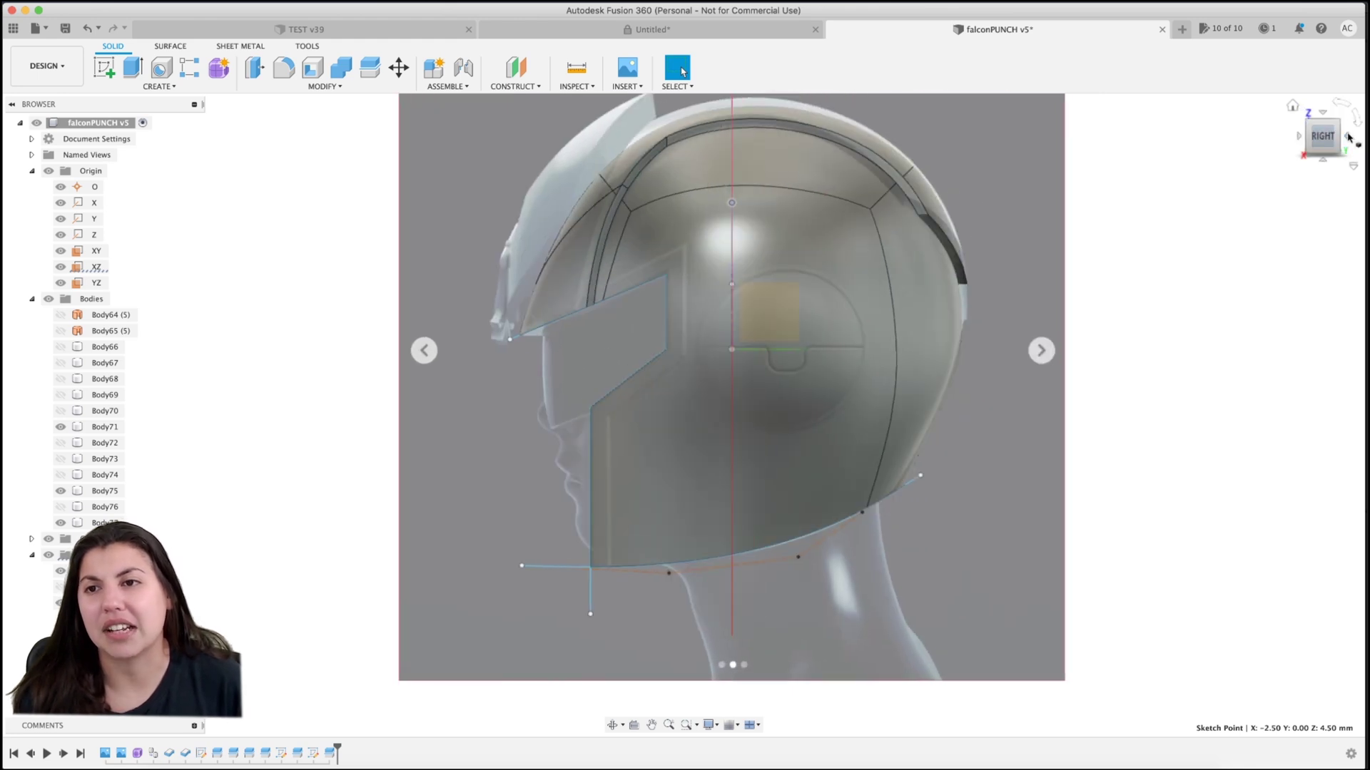
pyautogui.click(1348, 136)
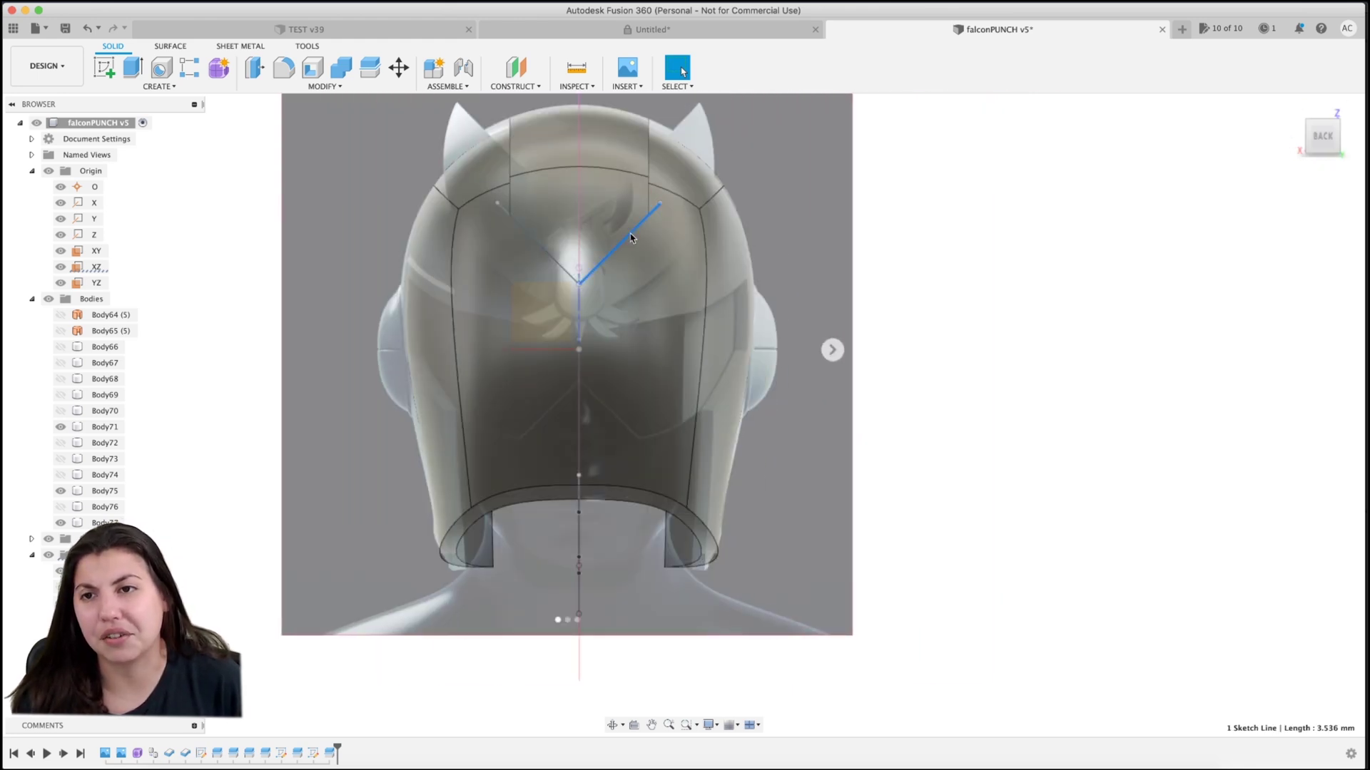
# - Move both lines of the steepened V up by 0.50 mm
pyautogui.rightClick(554, 260)
pyautogui.click(529, 286)
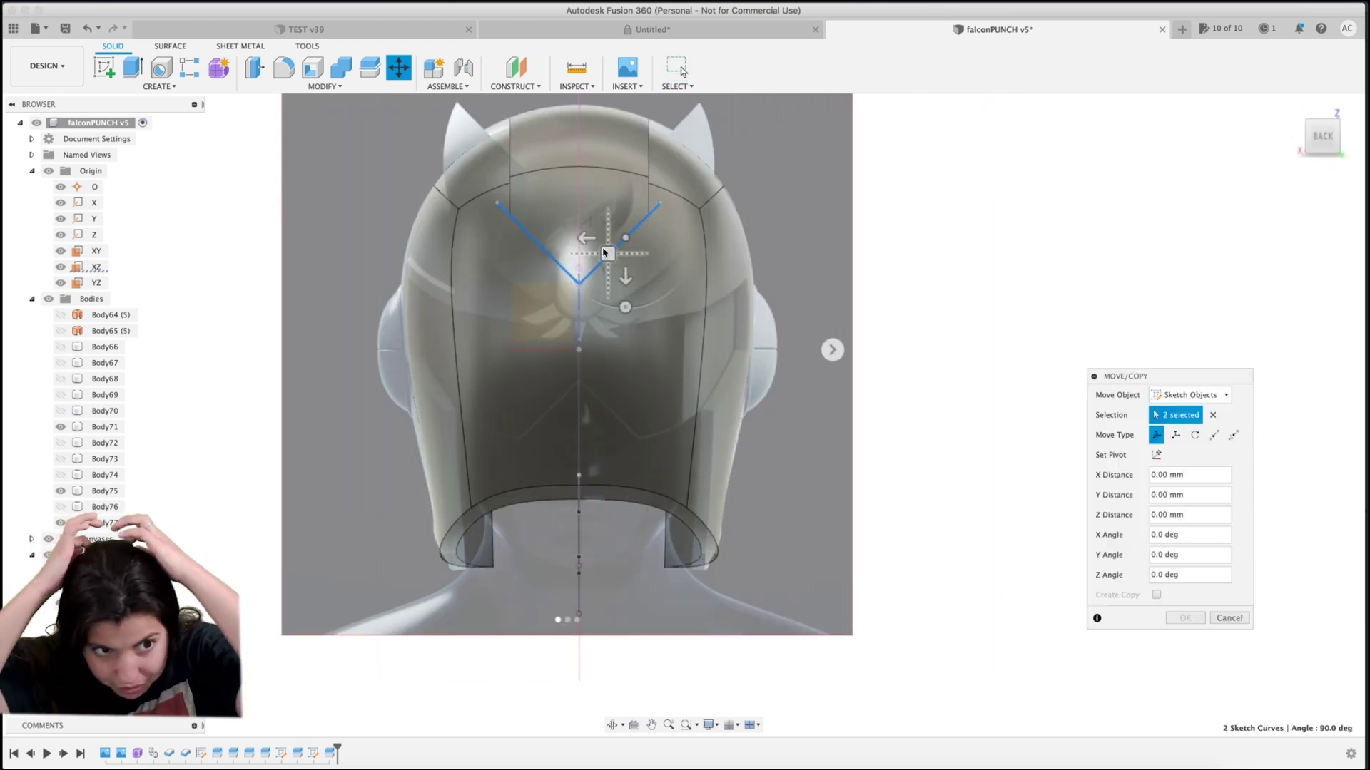
pyautogui.moveTo(626, 279); pyautogui.dragTo(626, 261)
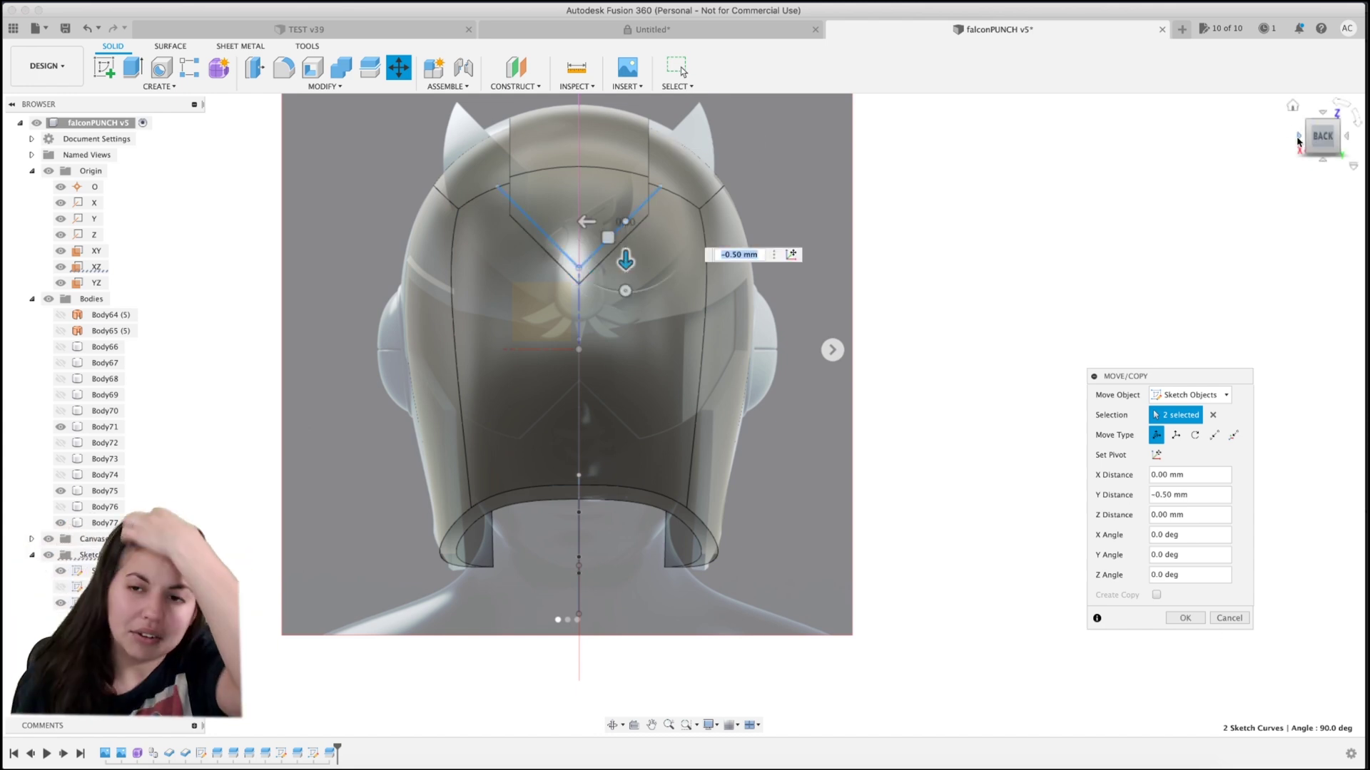
pyautogui.click(1299, 138)
pyautogui.click(1185, 618)
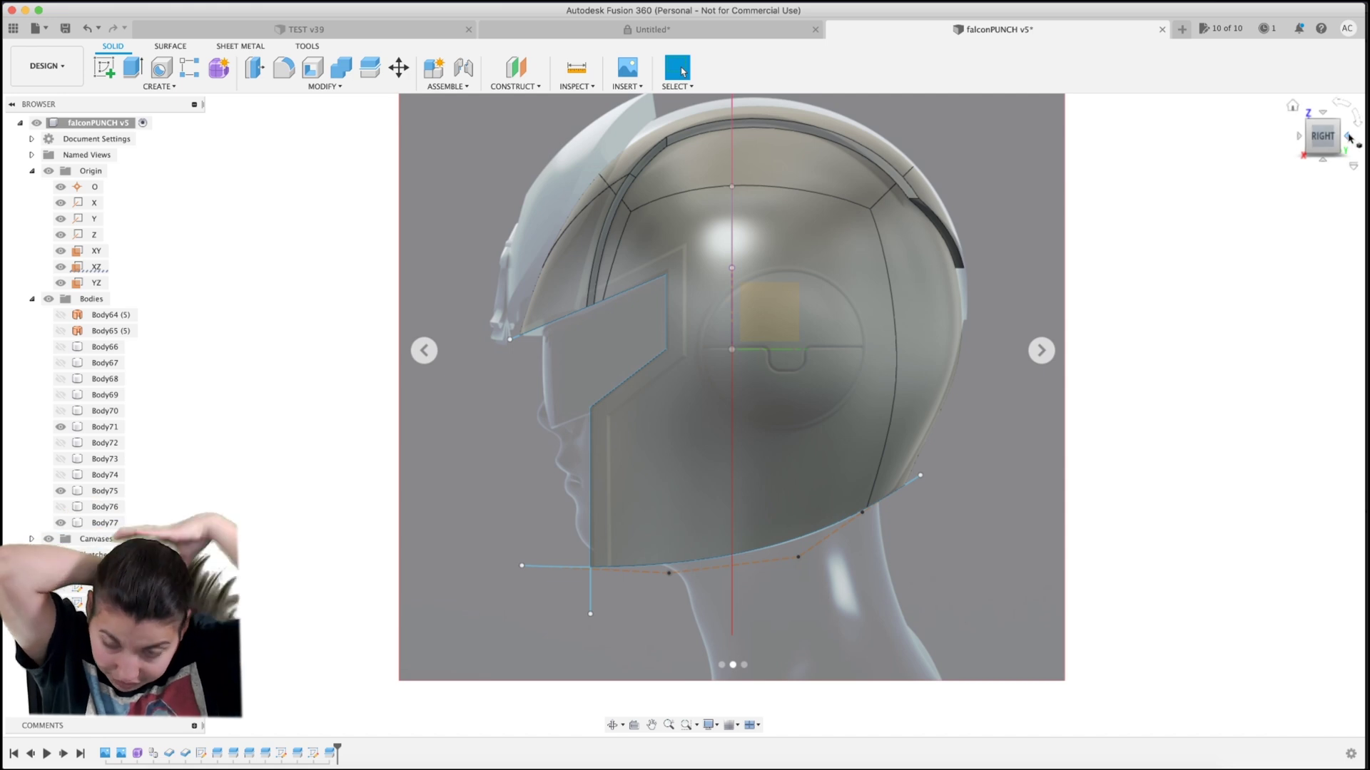
# - Lower the V's centre point to Z 1.50 mm and a little further, extending the central strip's pointed rear tip
pyautogui.click(1347, 136)
pyautogui.rightClick(578, 268)
pyautogui.click(554, 286)
pyautogui.moveTo(578, 308); pyautogui.dragTo(578, 339)
pyautogui.click(1184, 617)
pyautogui.click(1299, 137)
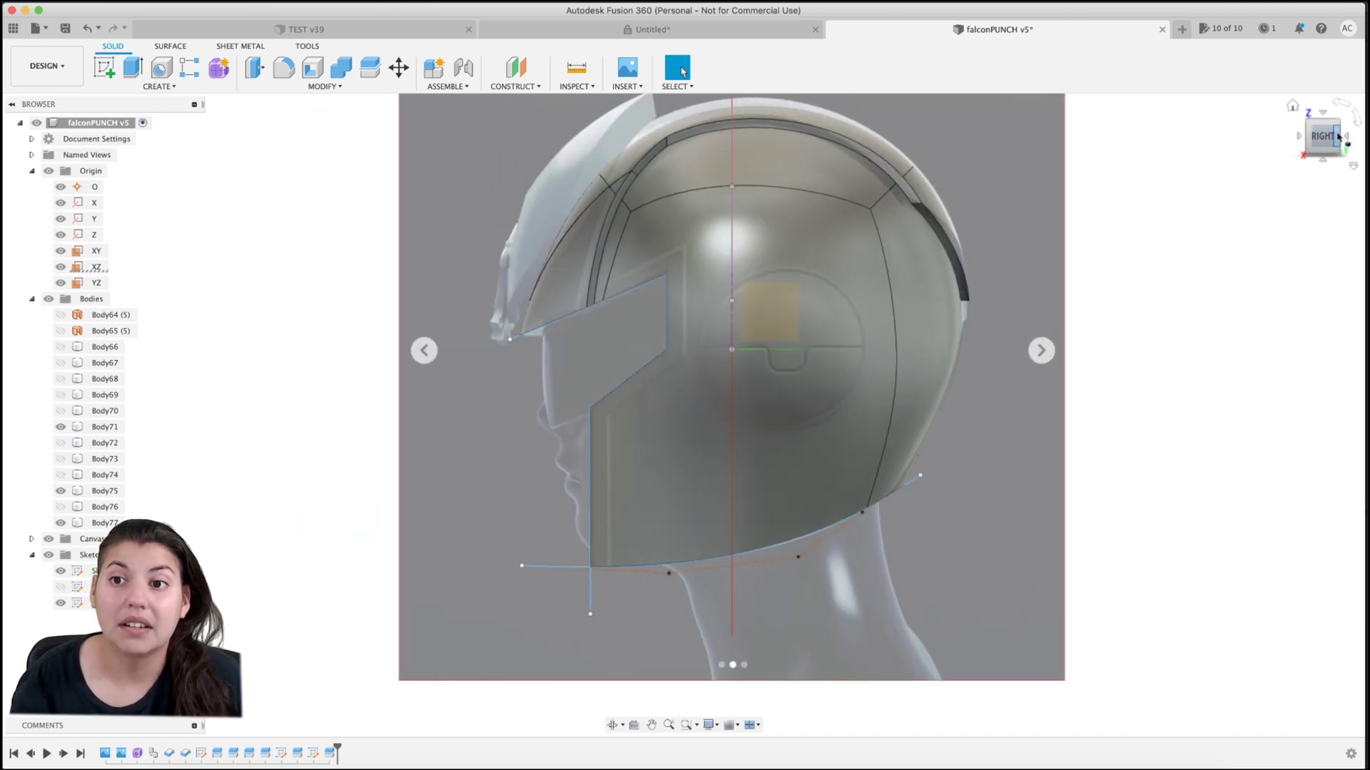
pyautogui.click(1347, 136)
pyautogui.rightClick(578, 301)
pyautogui.click(553, 318)
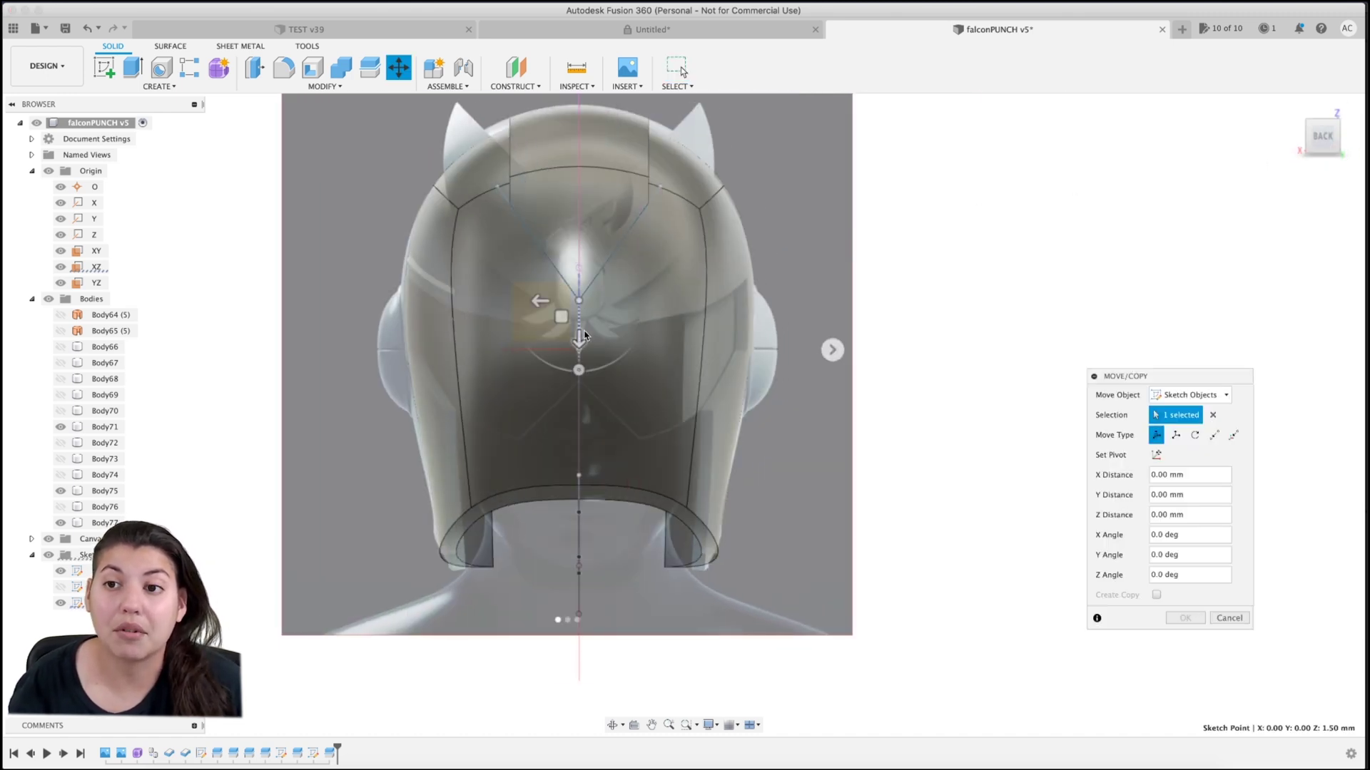
pyautogui.moveTo(582, 340); pyautogui.dragTo(579, 355)
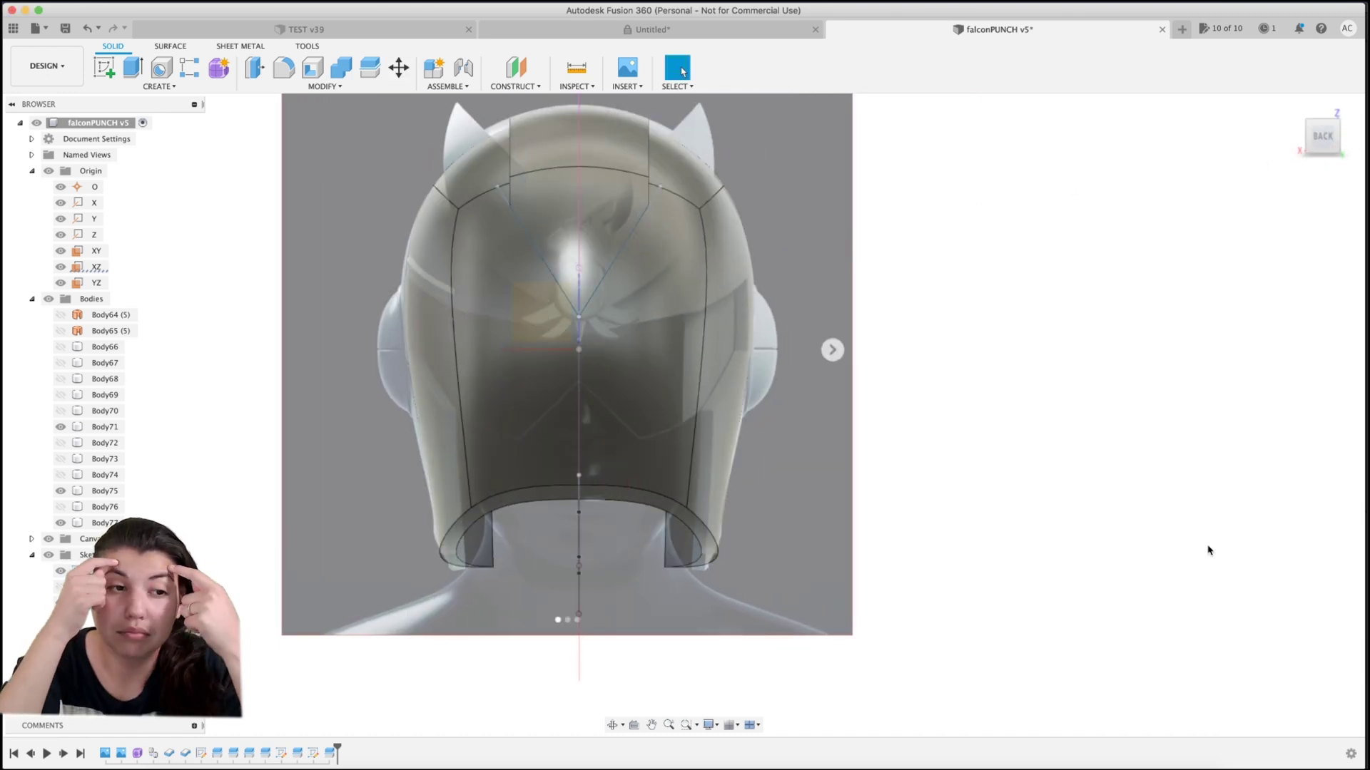
pyautogui.click(1302, 141)
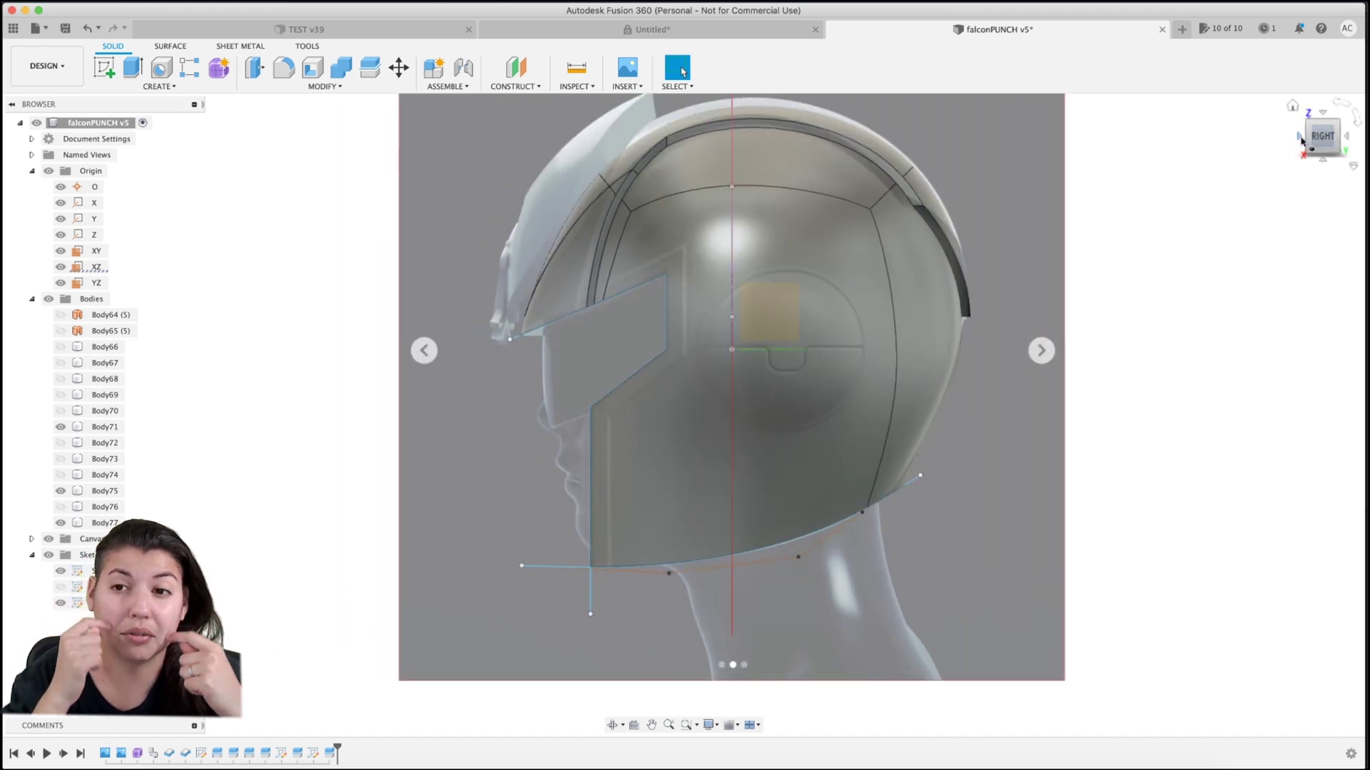
# - Join the two remaining central strip bodies, Body75 and Body77, into one body
pyautogui.click(341, 68)
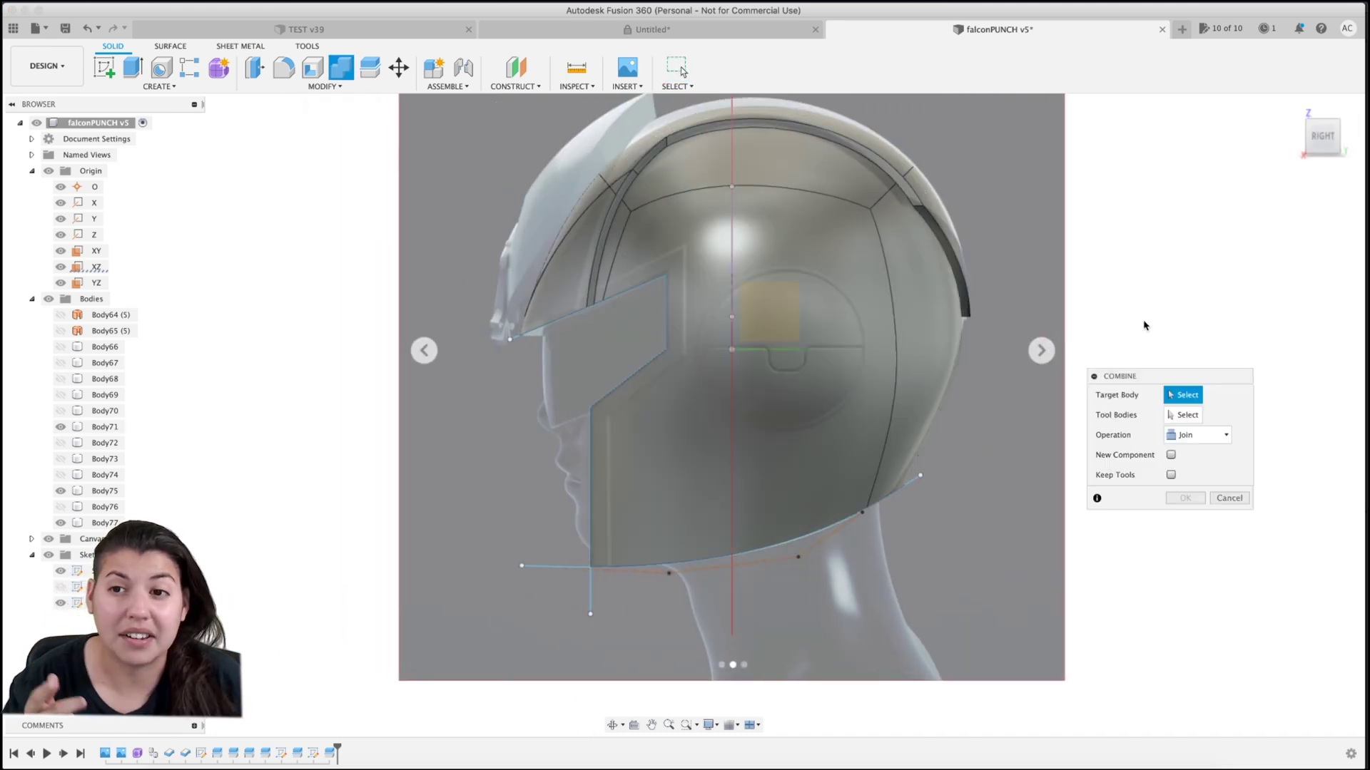
pyautogui.click(1301, 140)
pyautogui.click(871, 245)
pyautogui.click(826, 204)
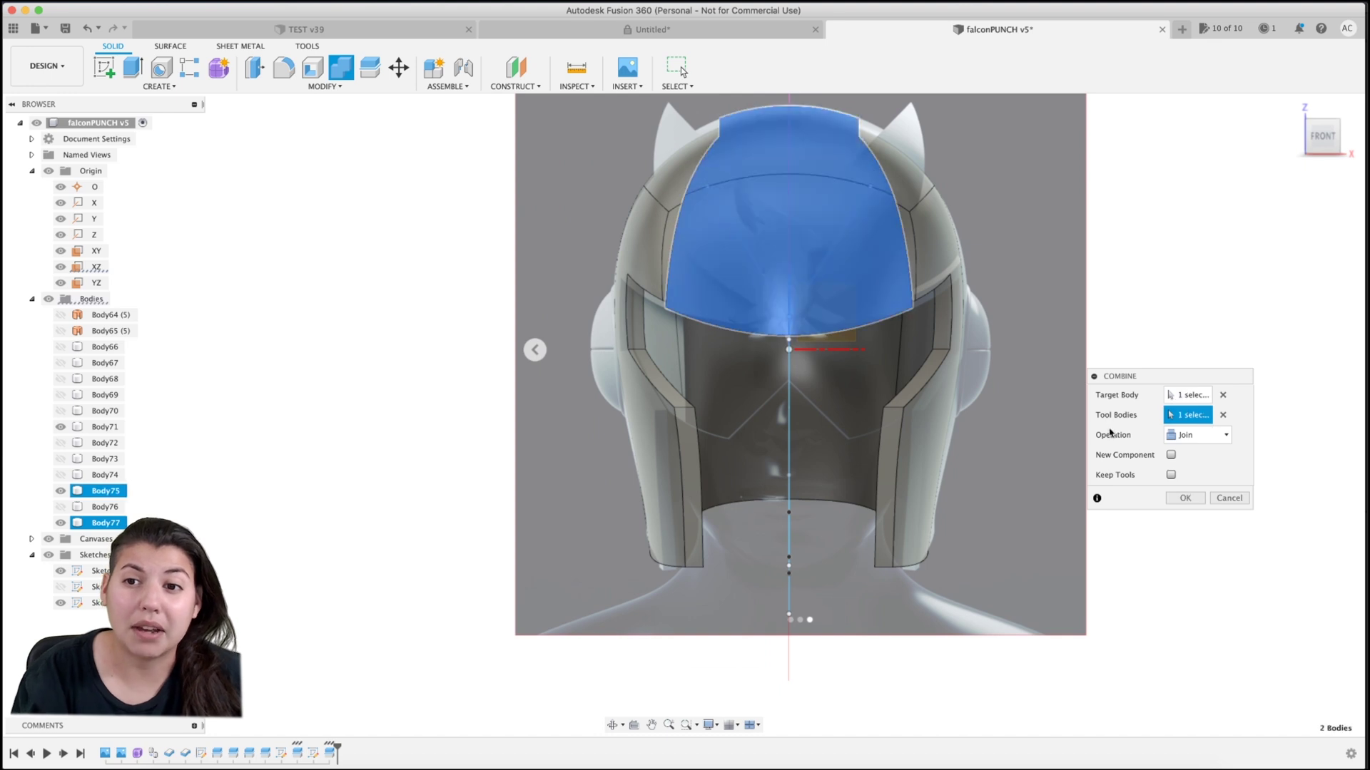
pyautogui.click(1202, 501)
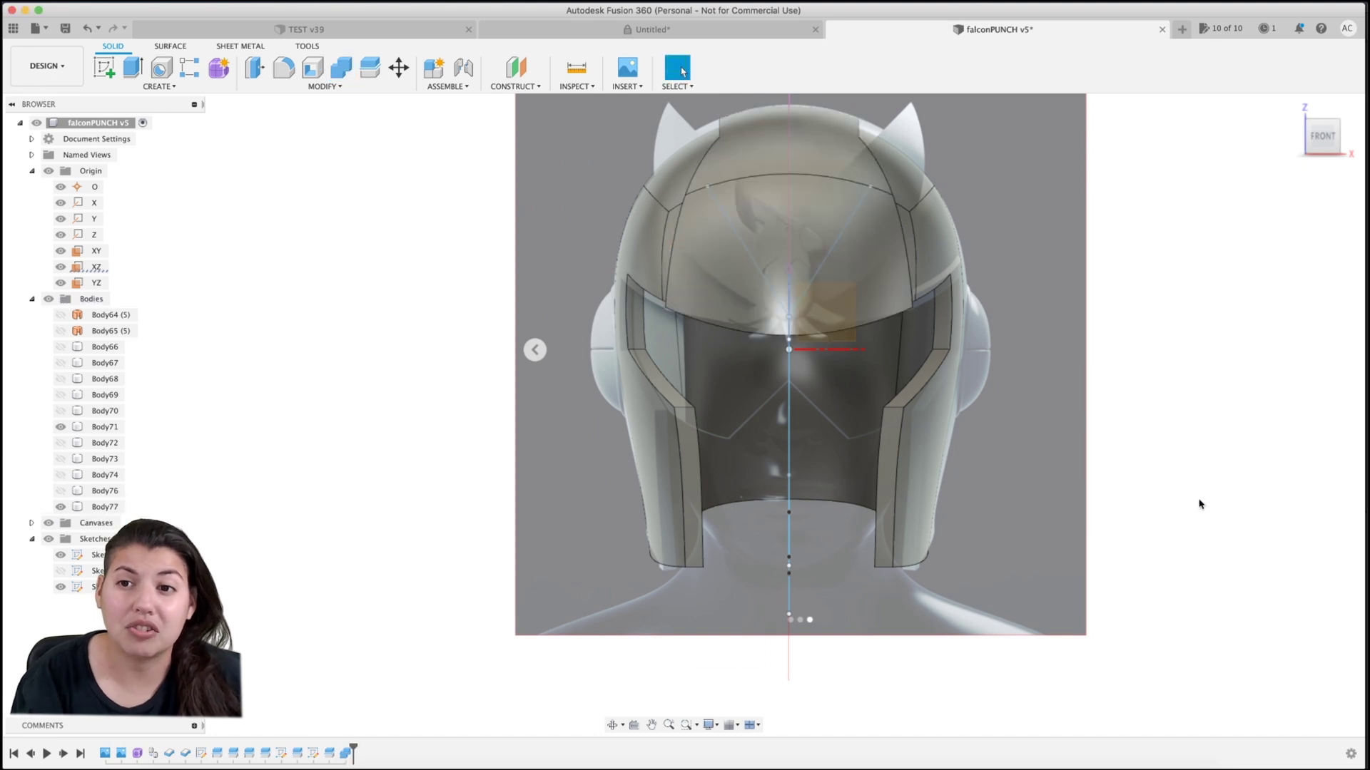
# - In the side sketch, offset the three visor opening lines by -0.657 mm into the helmet and finish the sketch
pyautogui.click(1354, 150)
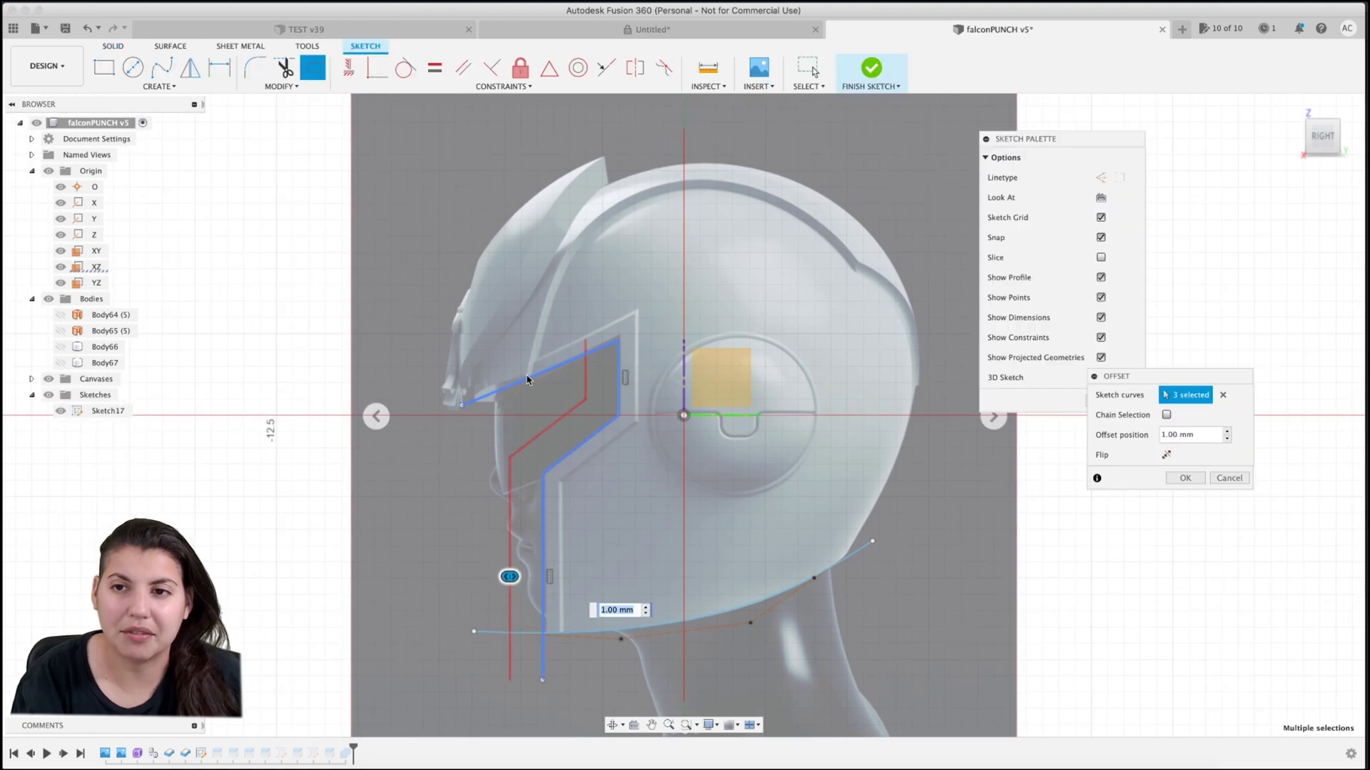
pyautogui.moveTo(511, 477); pyautogui.dragTo(567, 479)
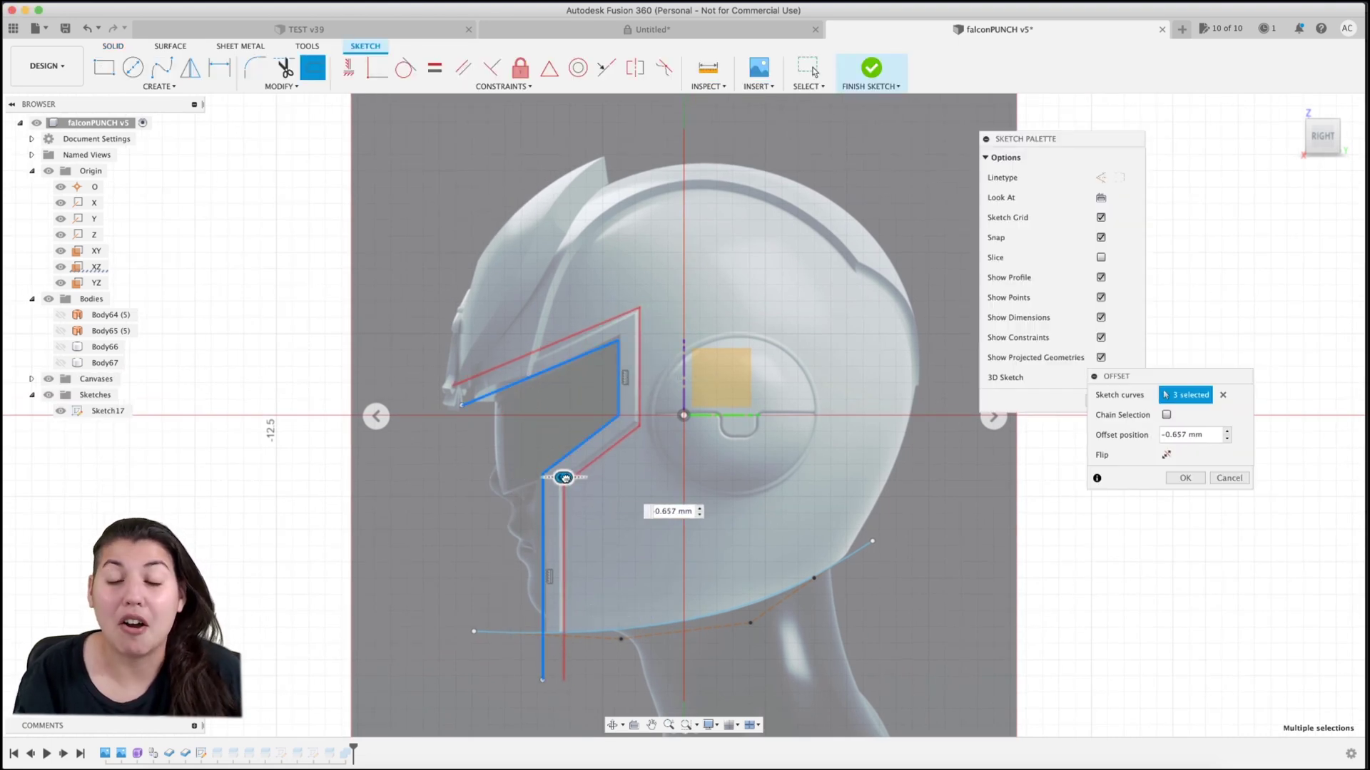
pyautogui.click(1183, 478)
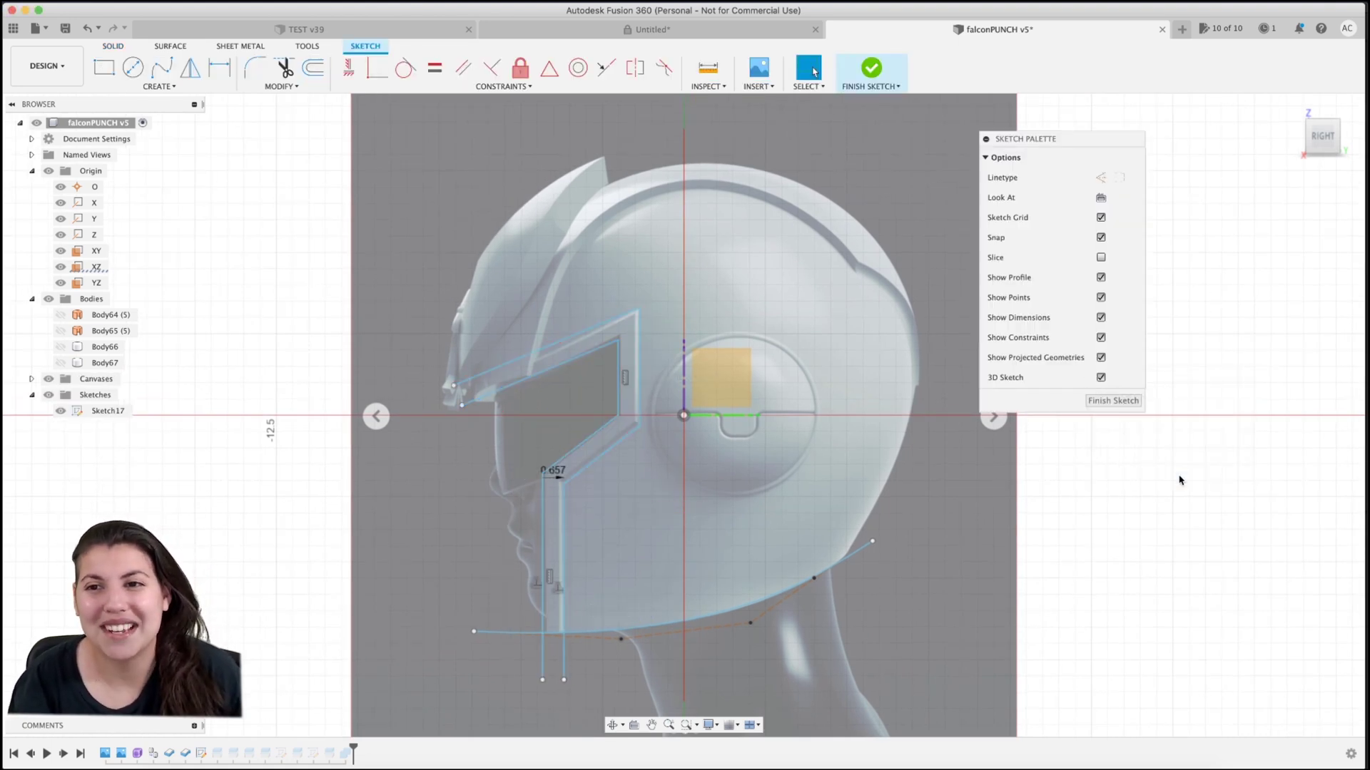
pyautogui.click(1303, 135)
pyautogui.click(1113, 400)
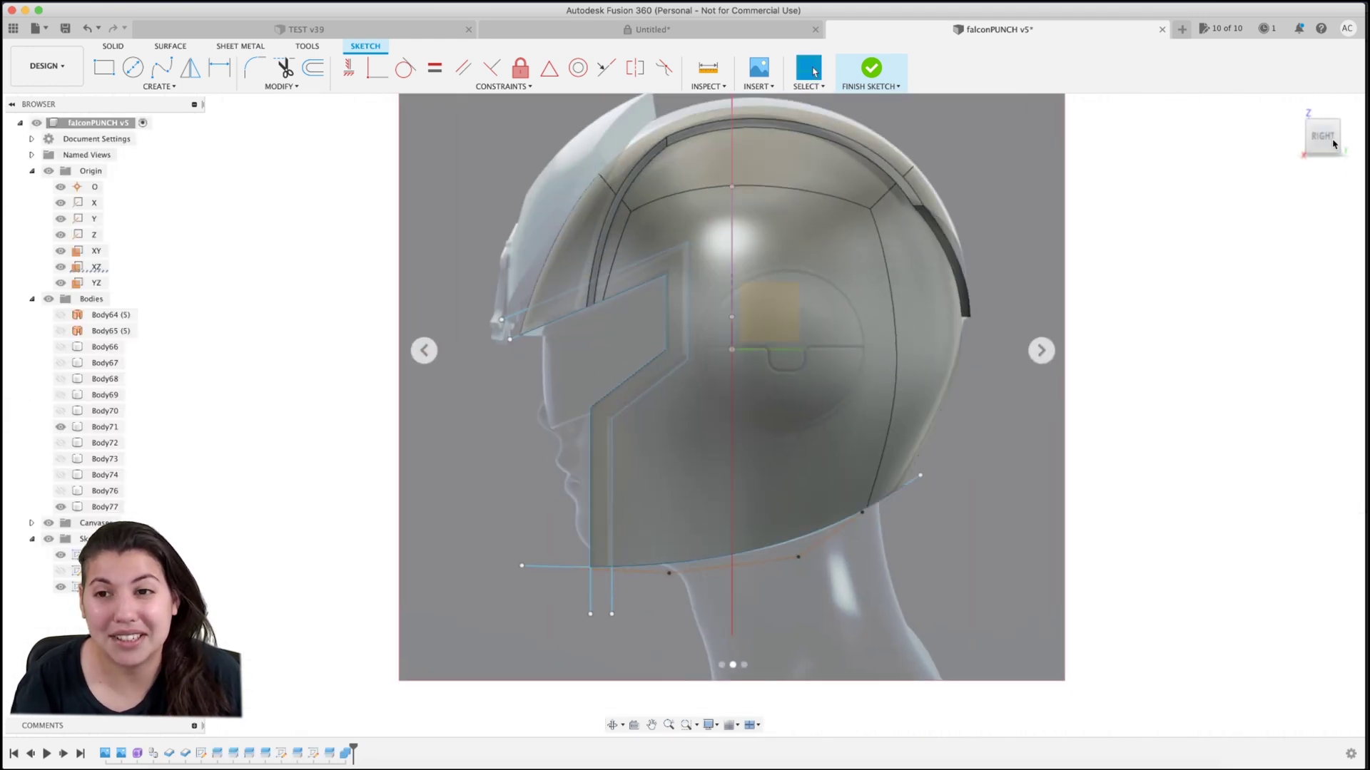
pyautogui.click(871, 67)
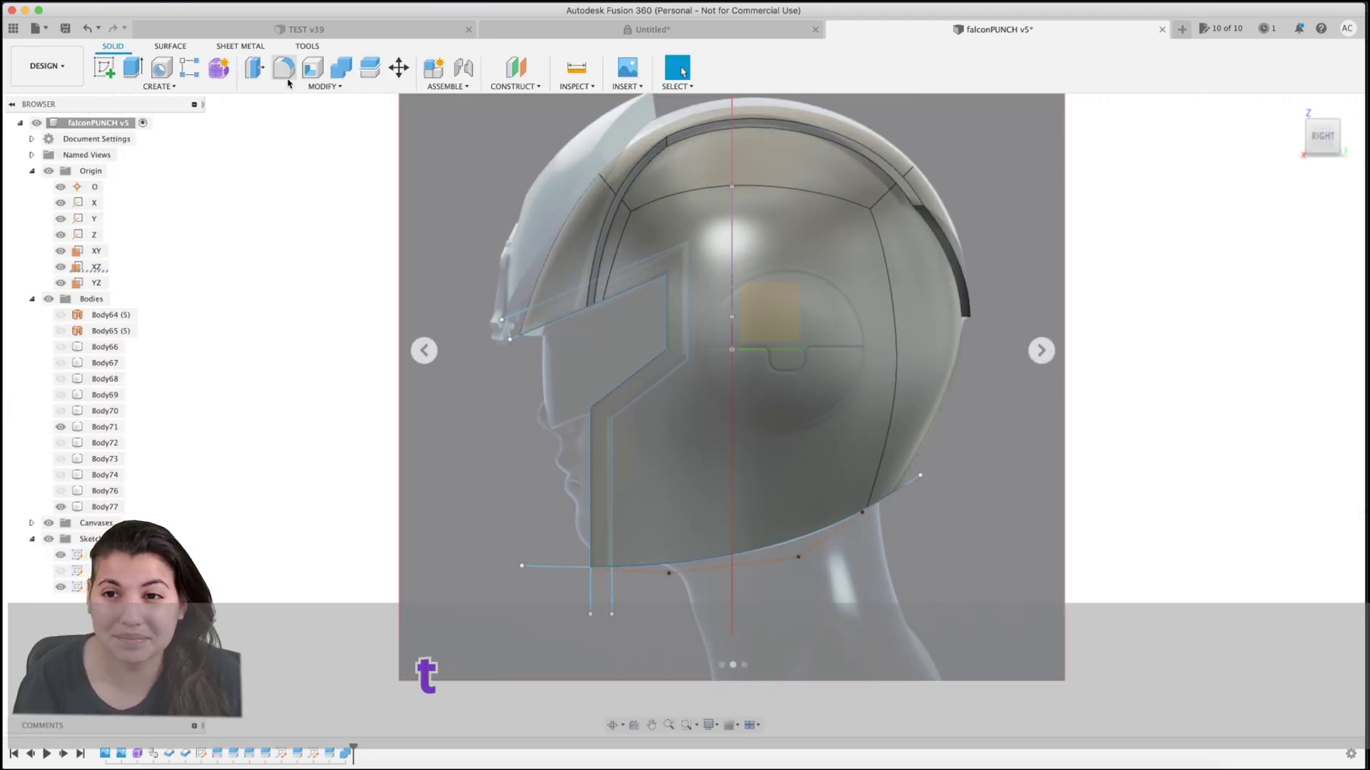
# - Split the inner shell's front face and both side faces along the offset visor lines
pyautogui.click(325, 87)
pyautogui.click(286, 232)
pyautogui.click(712, 335)
pyautogui.click(612, 254)
pyautogui.click(1298, 137)
pyautogui.click(1298, 137)
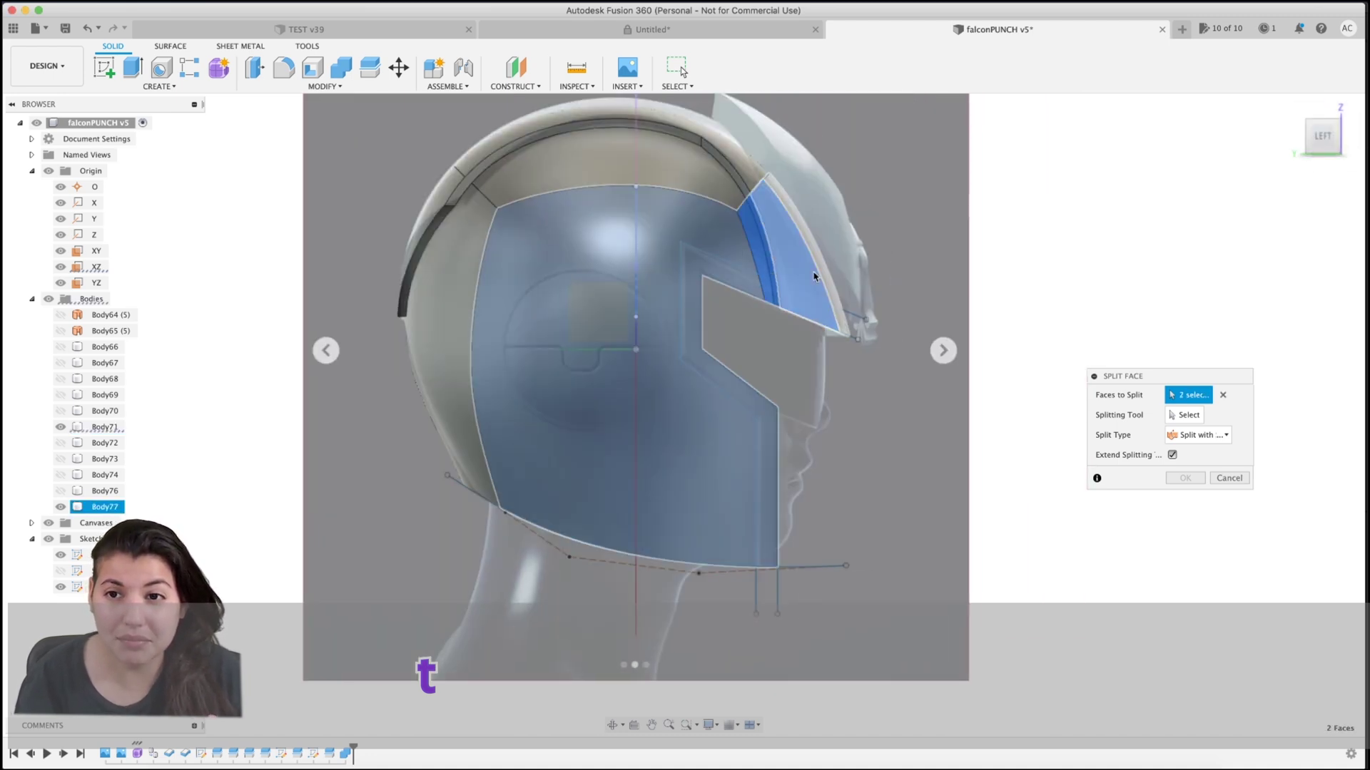
pyautogui.click(741, 291)
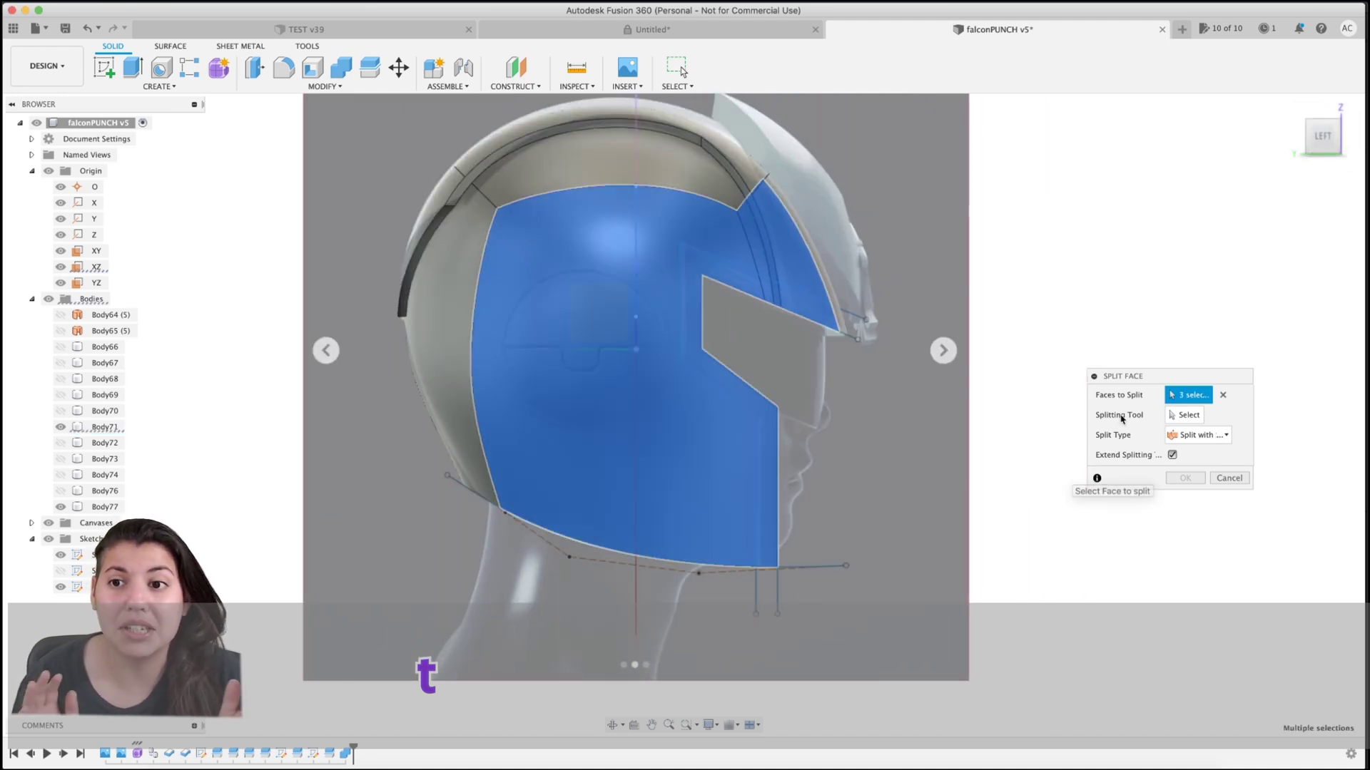
pyautogui.click(865, 321)
pyautogui.click(1185, 478)
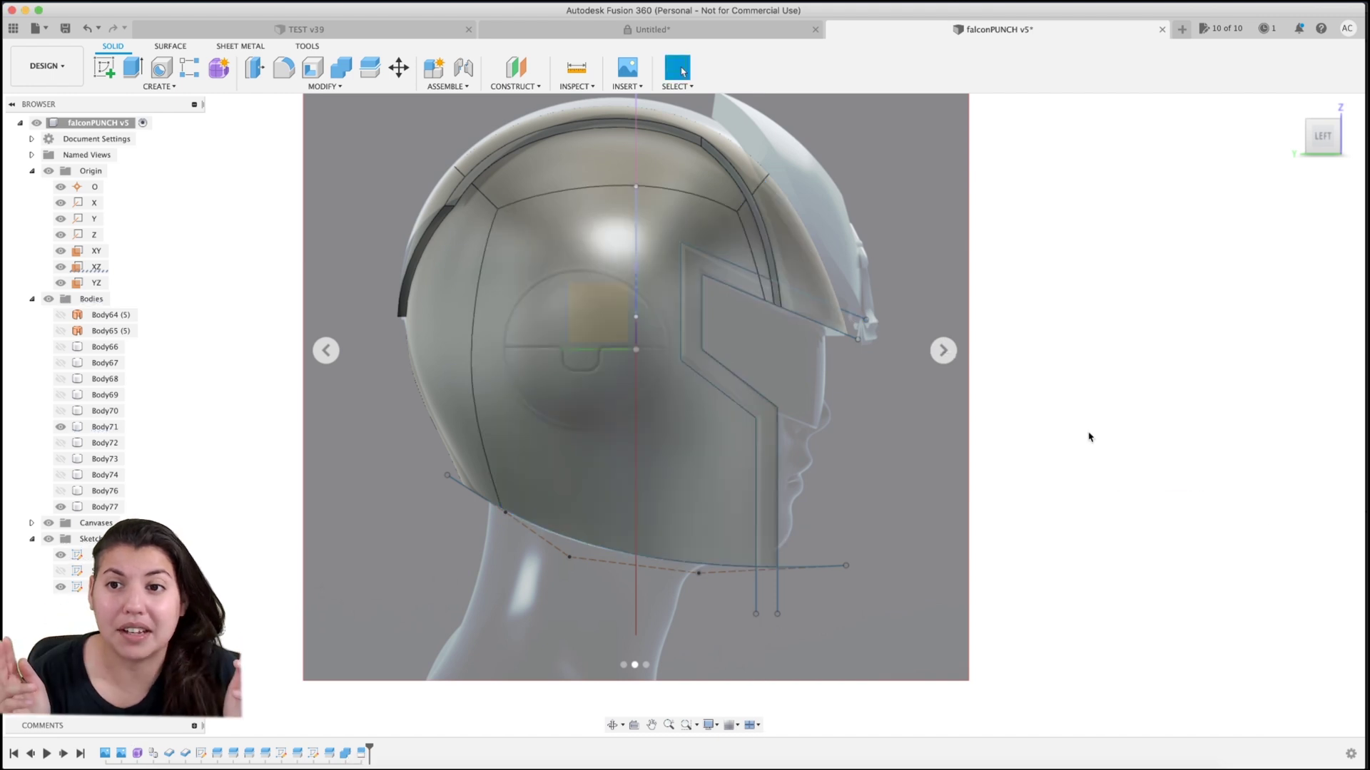
# - Offset the three narrow border faces around the inner shell's visor opening by 0.20 mm
pyautogui.click(795, 303)
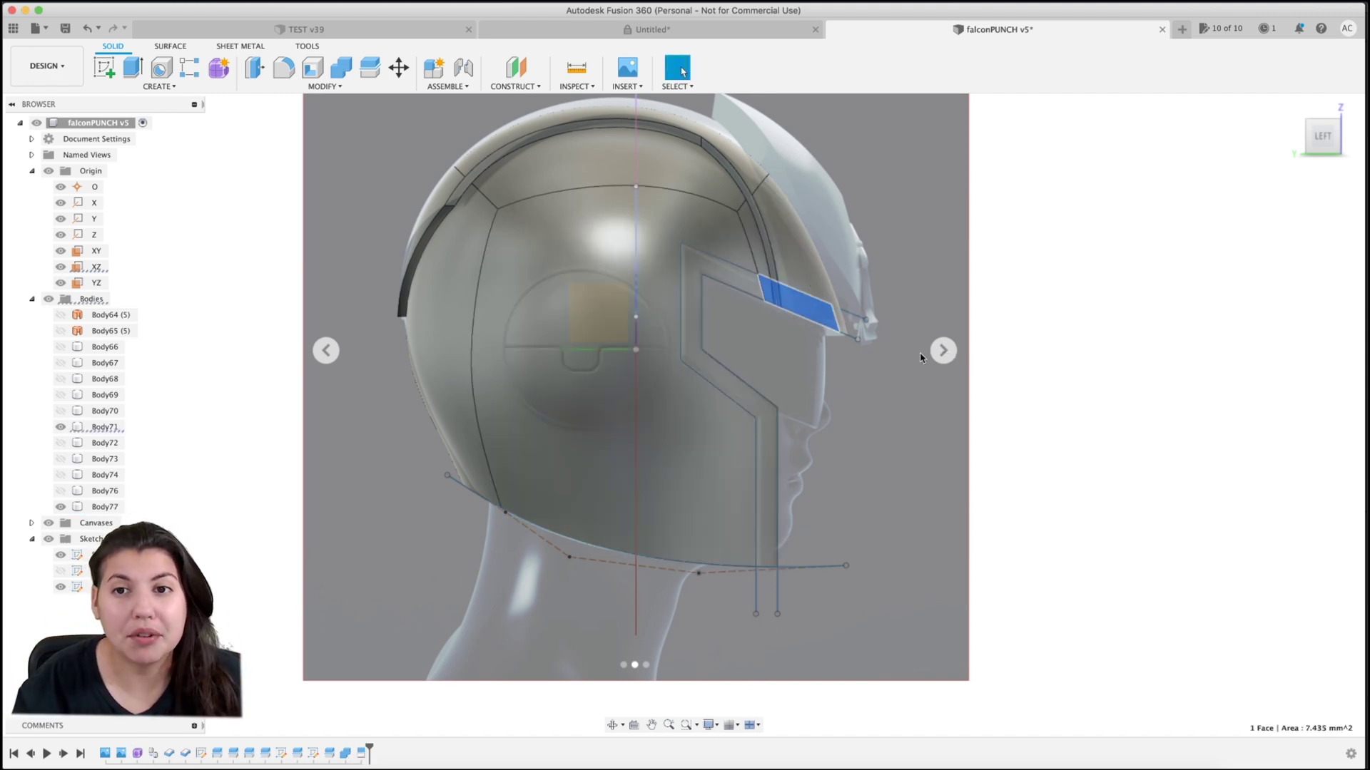
pyautogui.keyDown('shift'); pyautogui.click(753, 287); pyautogui.keyUp('shift')
pyautogui.click(1345, 133)
pyautogui.click(1345, 134)
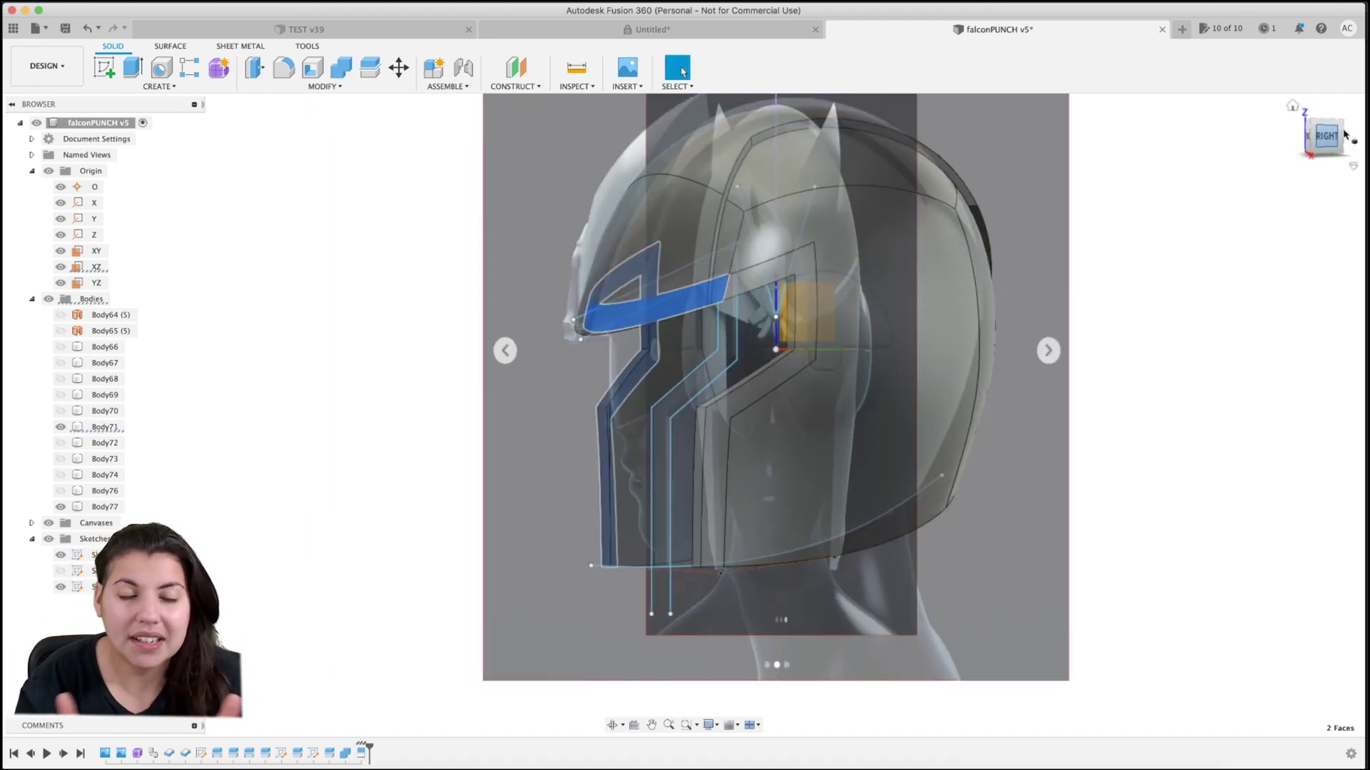
pyautogui.rightClick(675, 272)
pyautogui.press('q')
pyautogui.moveTo(667, 264); pyautogui.dragTo(666, 261)
pyautogui.moveTo(1322, 135); pyautogui.dragTo(1350, 154)
pyautogui.scroll(5, 657, 359)
pyautogui.scroll(-6, 655, 359)
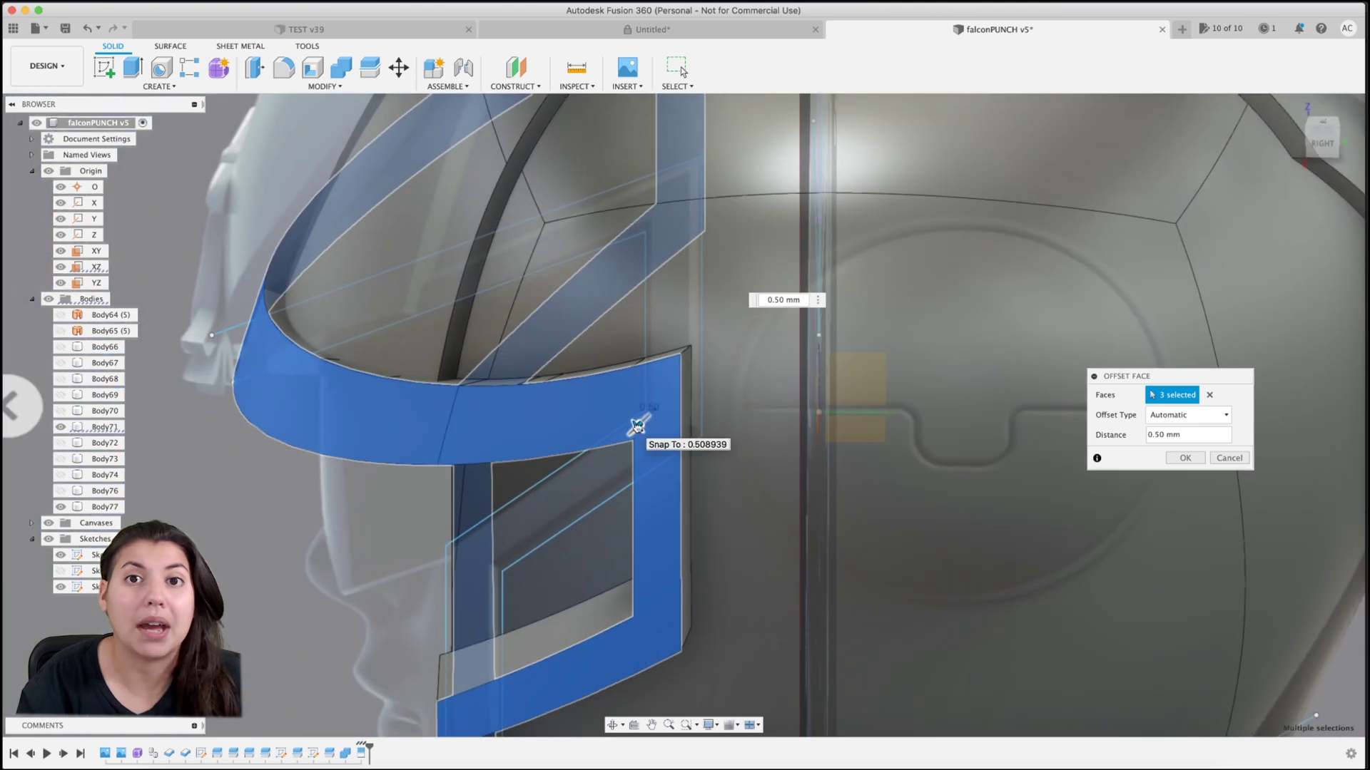
pyautogui.moveTo(635, 419); pyautogui.dragTo(647, 420)
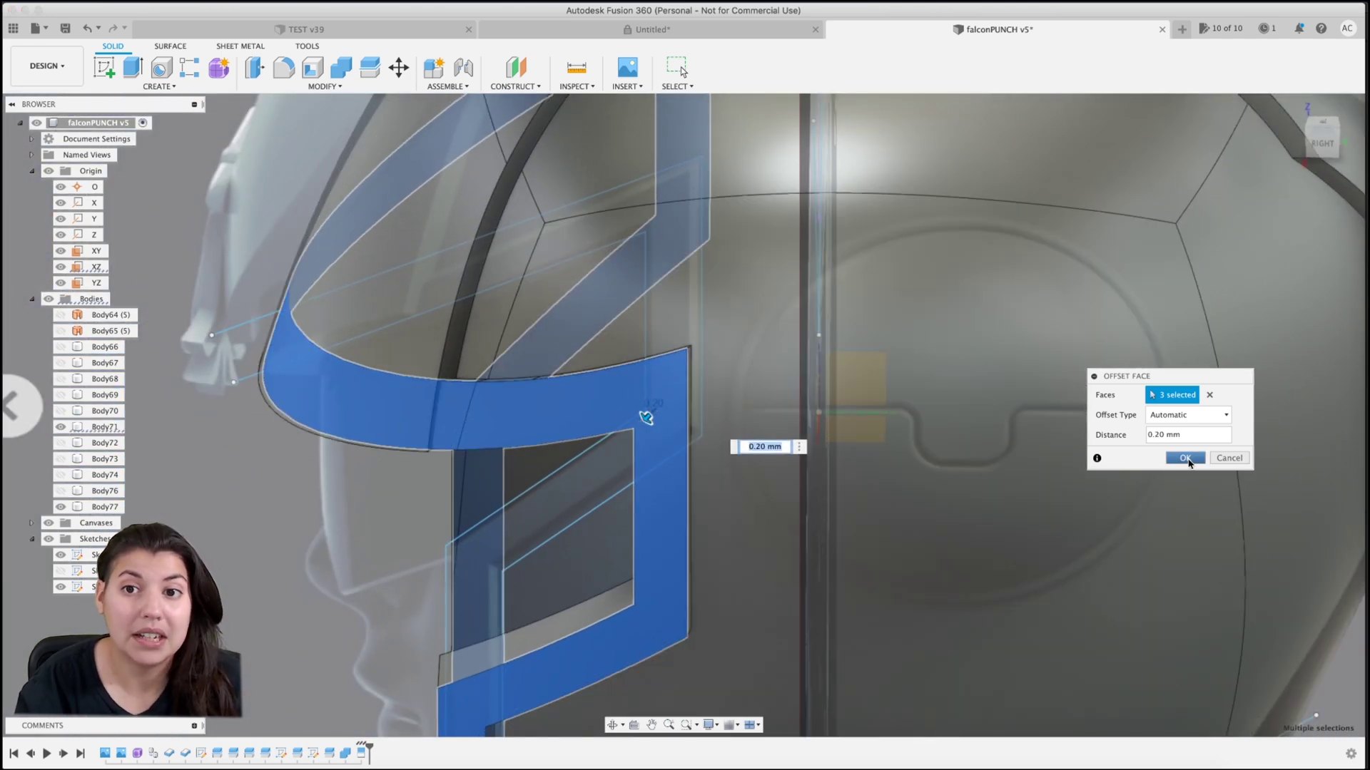
pyautogui.click(1185, 458)
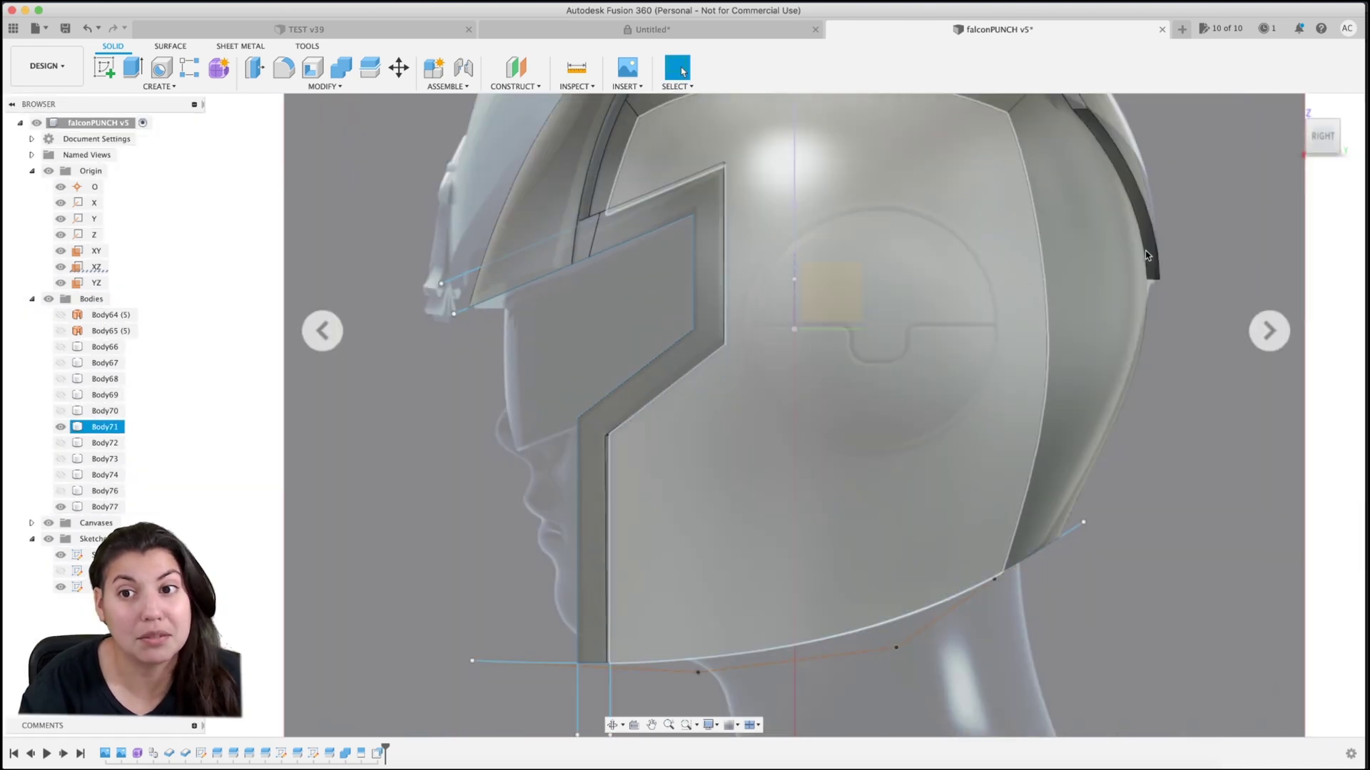
# - Start a new sketch on the YZ plane for the circular ear piece on the helmet's side
pyautogui.press('Escape')
pyautogui.click(1296, 137)
pyautogui.keyDown('shift'); pyautogui.moveTo(682, 414); pyautogui.dragTo(683, 414, button='middle'); pyautogui.keyUp('shift')
pyautogui.click(1328, 144)
pyautogui.click(1307, 140)
pyautogui.click(1304, 141)
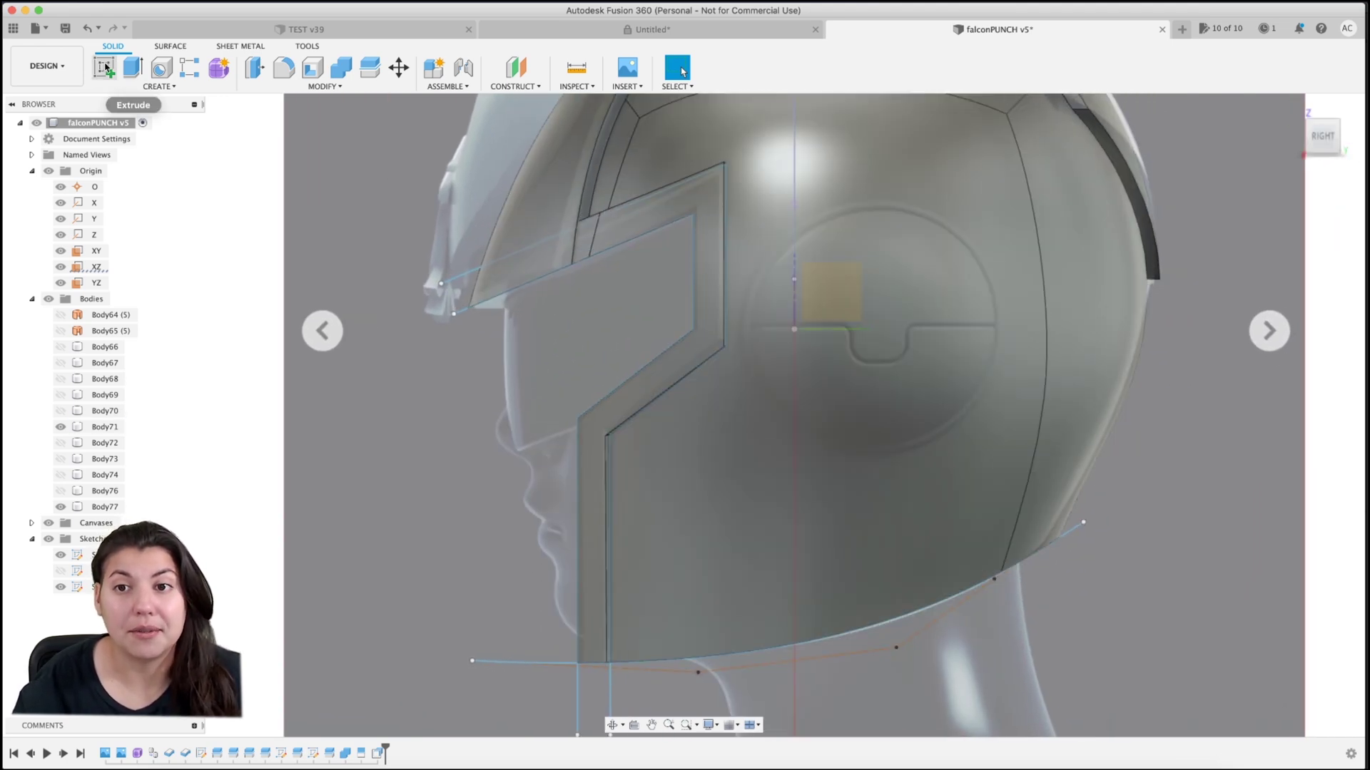
pyautogui.click(104, 68)
pyautogui.click(836, 298)
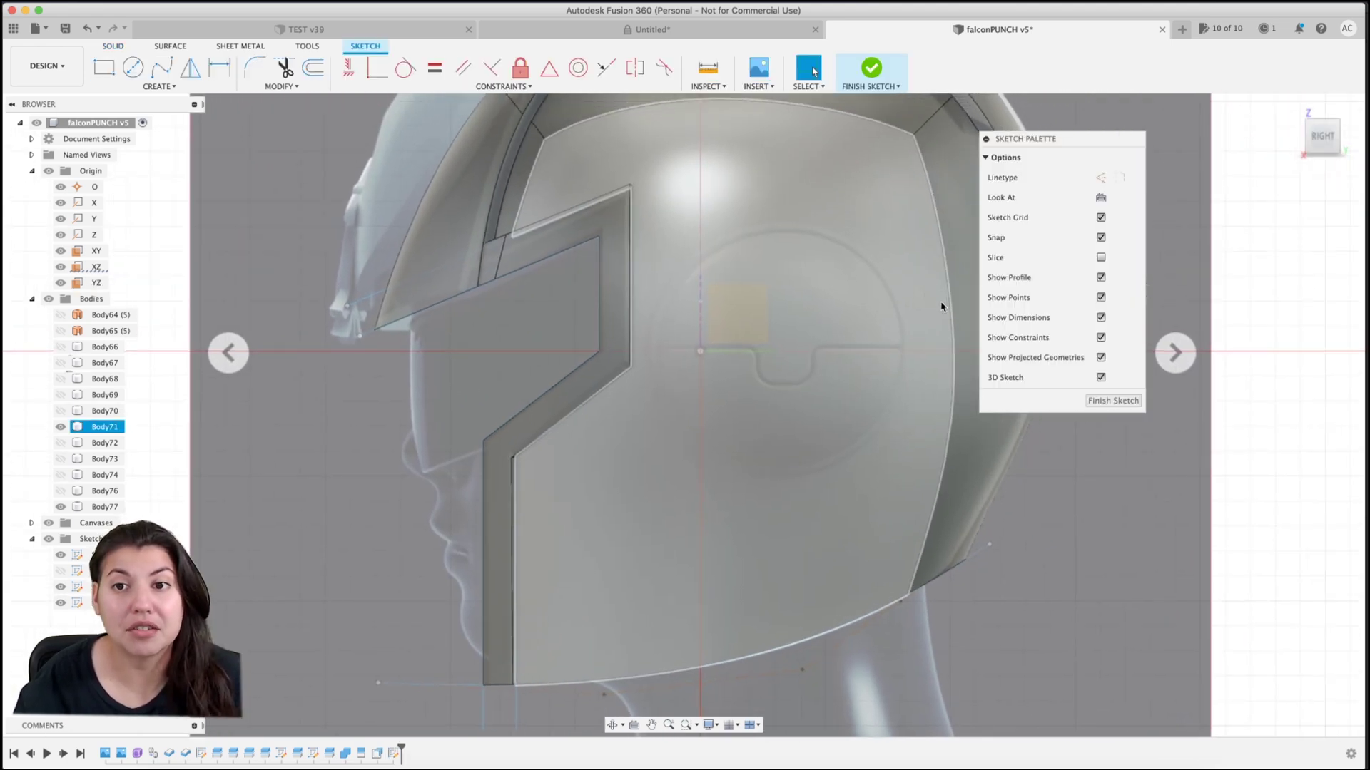
pyautogui.press('c')
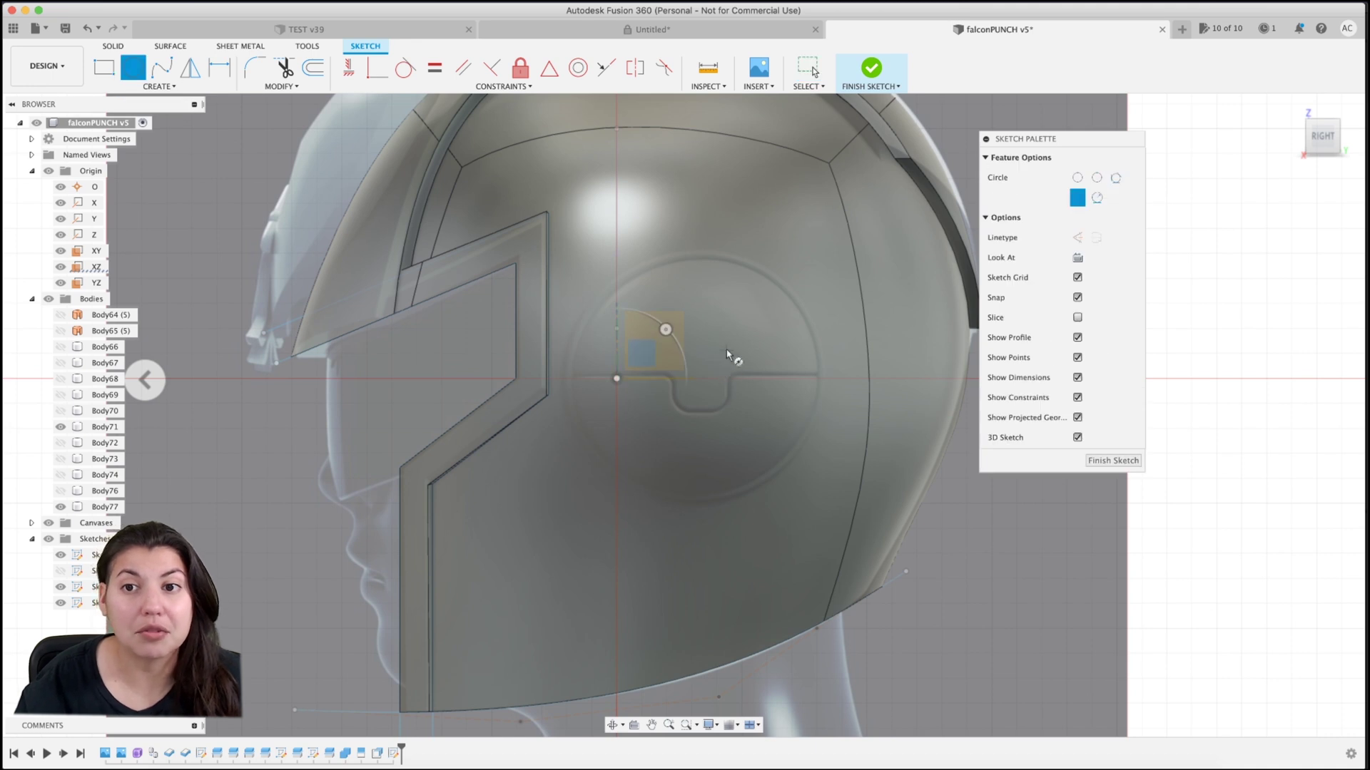
pyautogui.click(787, 290)
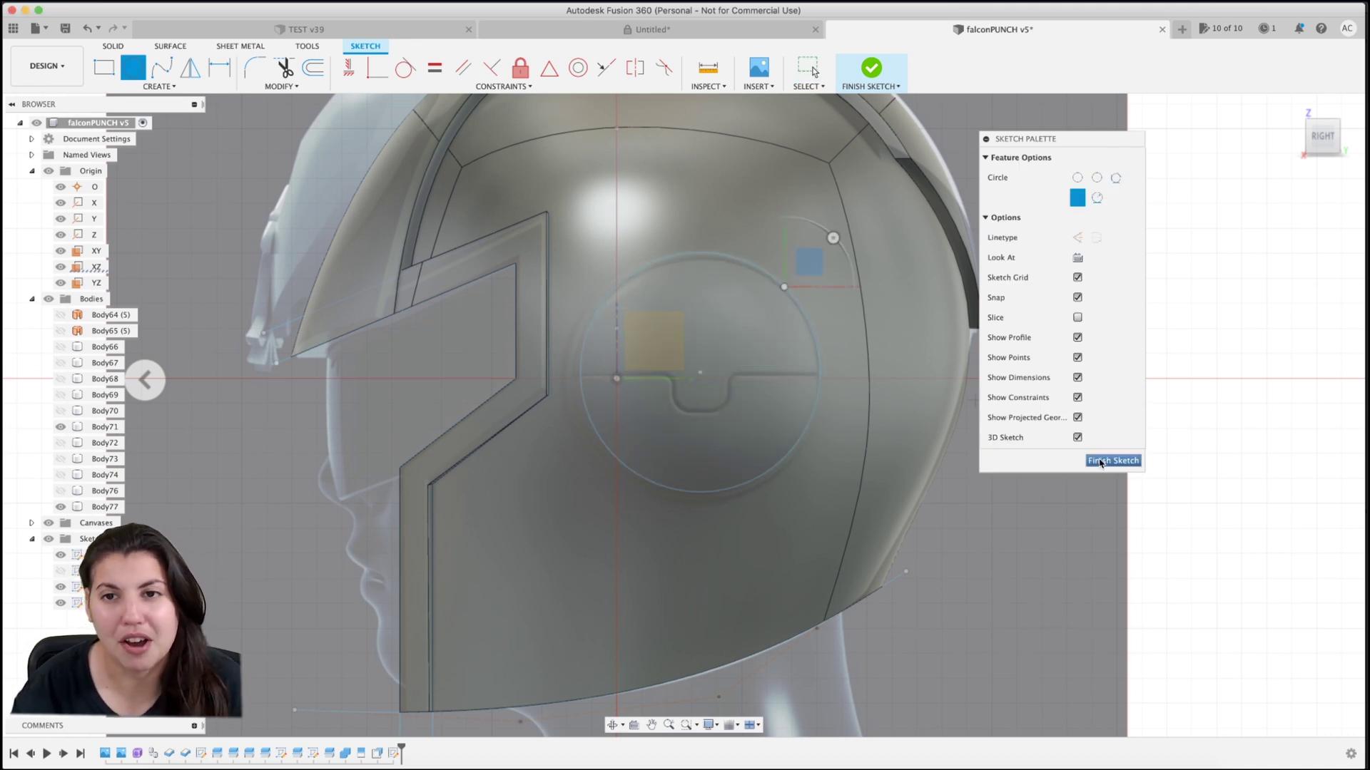
pyautogui.press('super+z')
# - Draw a two-point circle across the horizontal diameter of the ear disc in the reference image and finish the sketch
pyautogui.click(131, 74)
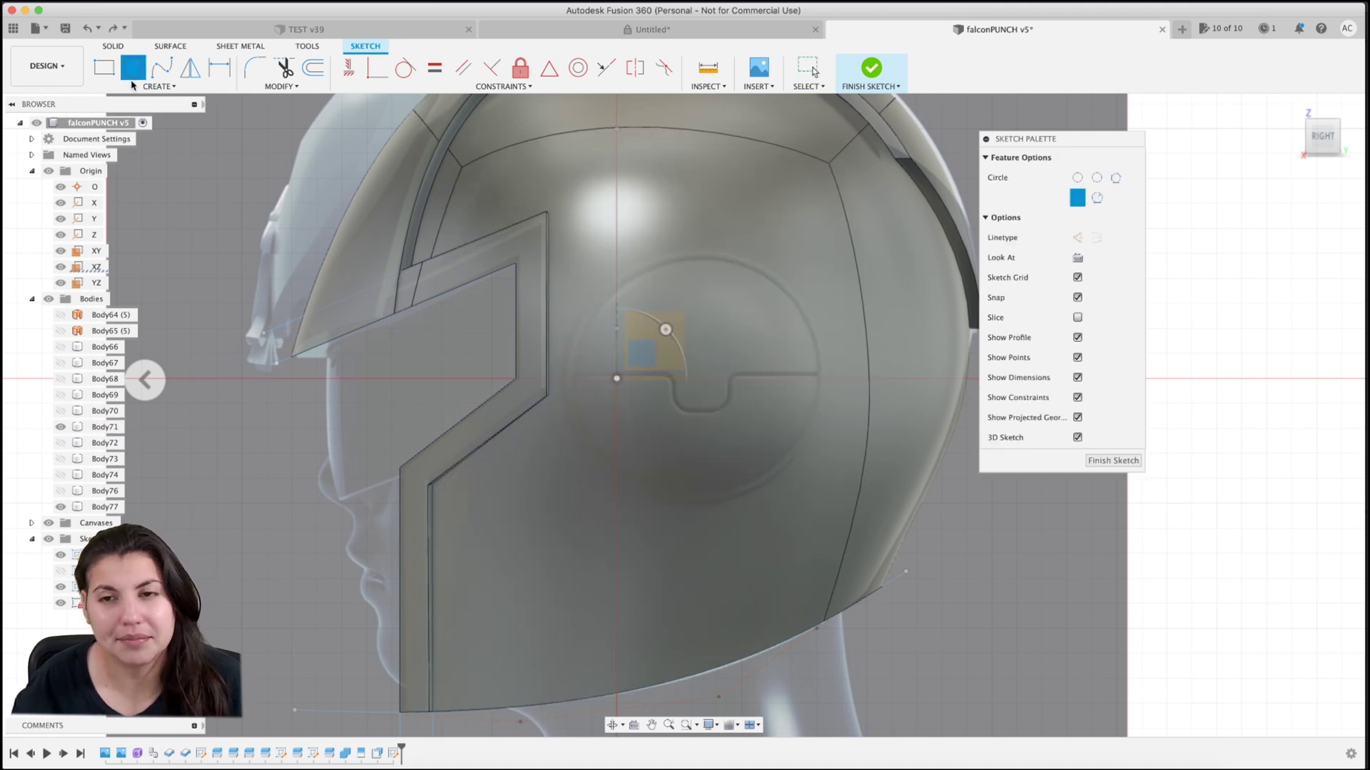
pyautogui.click(138, 91)
pyautogui.moveTo(137, 130)
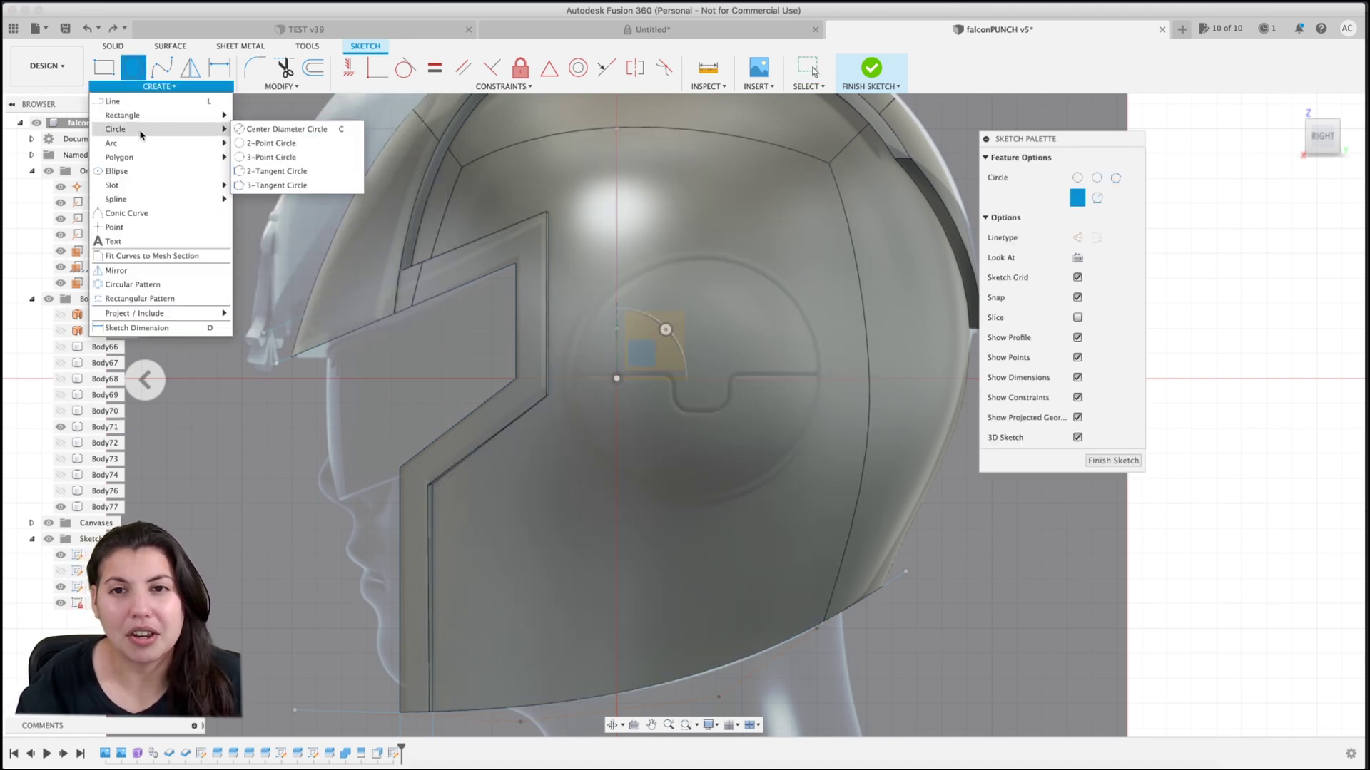
pyautogui.click(255, 143)
pyautogui.click(574, 379)
pyautogui.click(817, 378)
pyautogui.click(1112, 460)
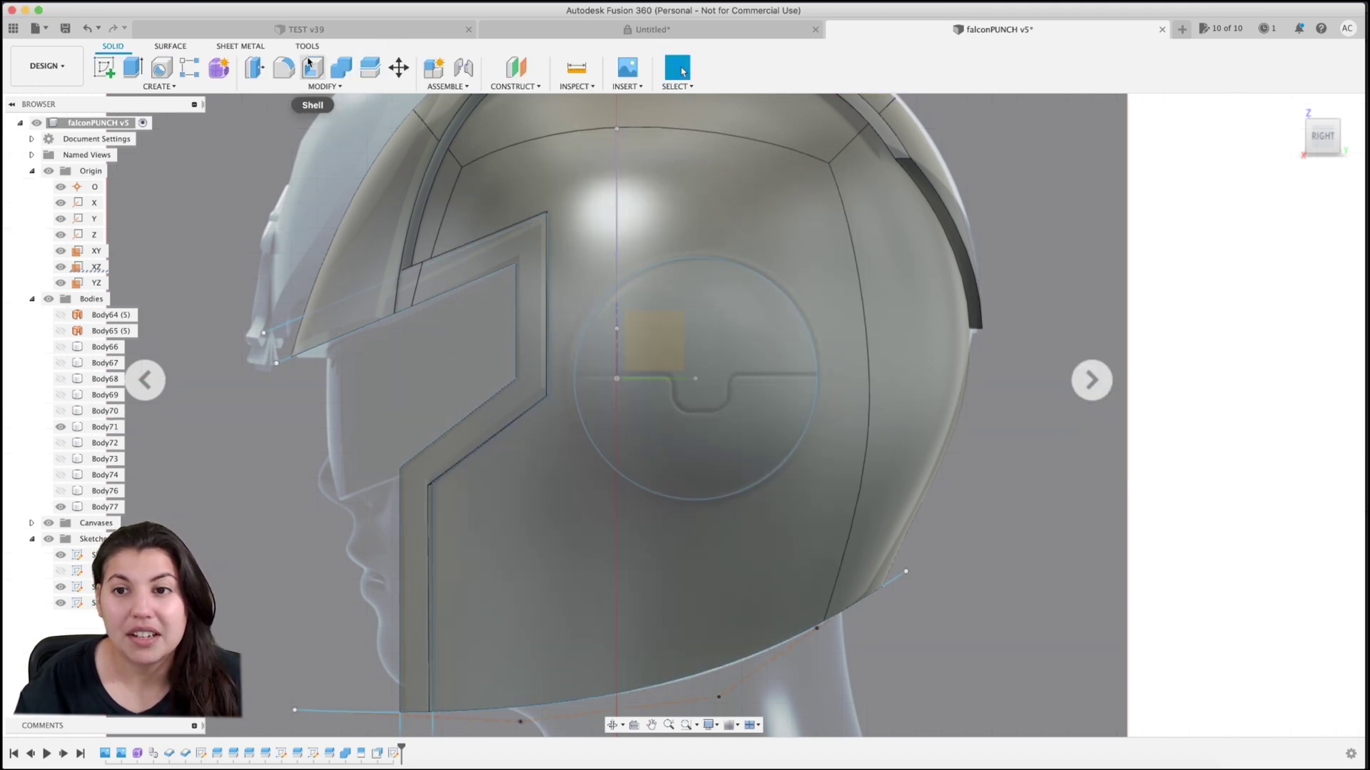
# - Extrude the ear circle outward as a new body, starting from the inner shell's side face
pyautogui.click(133, 68)
pyautogui.click(1205, 434)
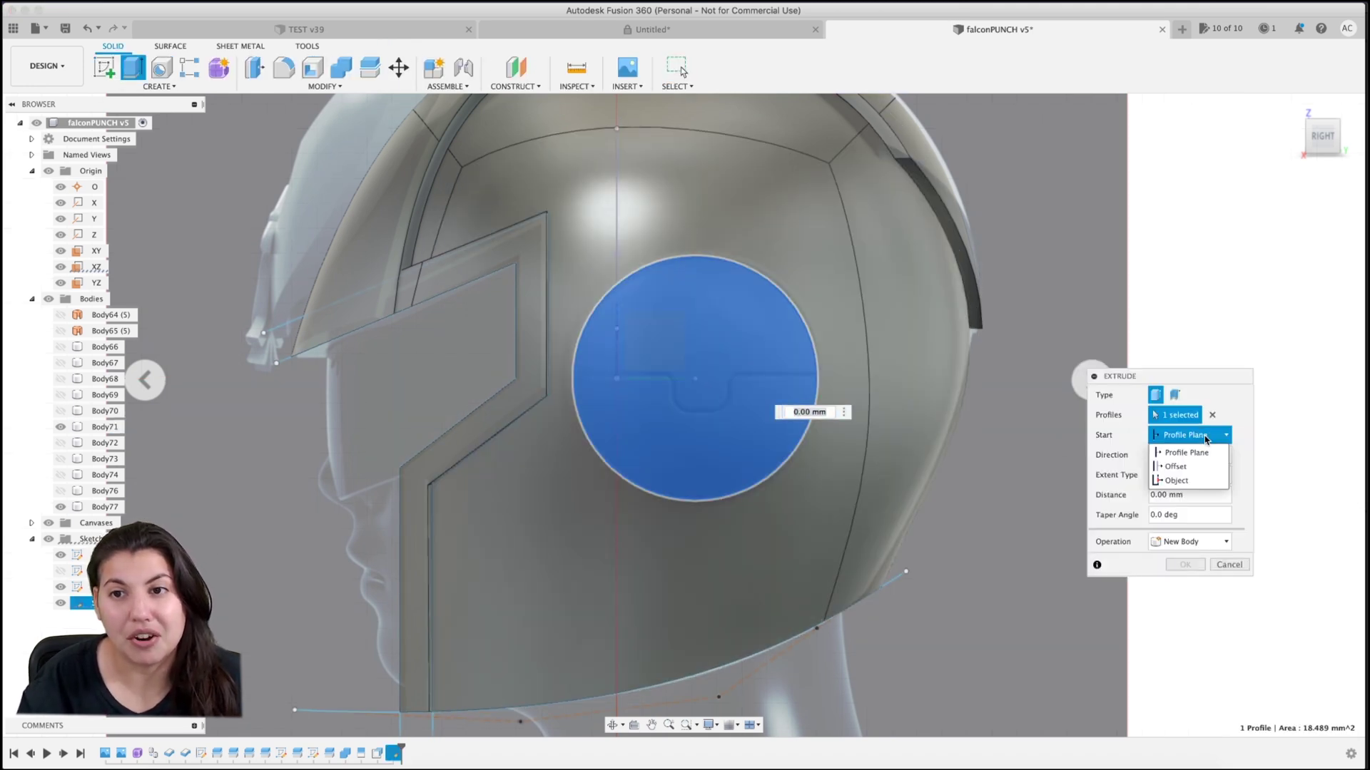
pyautogui.click(1177, 475)
pyautogui.click(828, 266)
pyautogui.click(1300, 139)
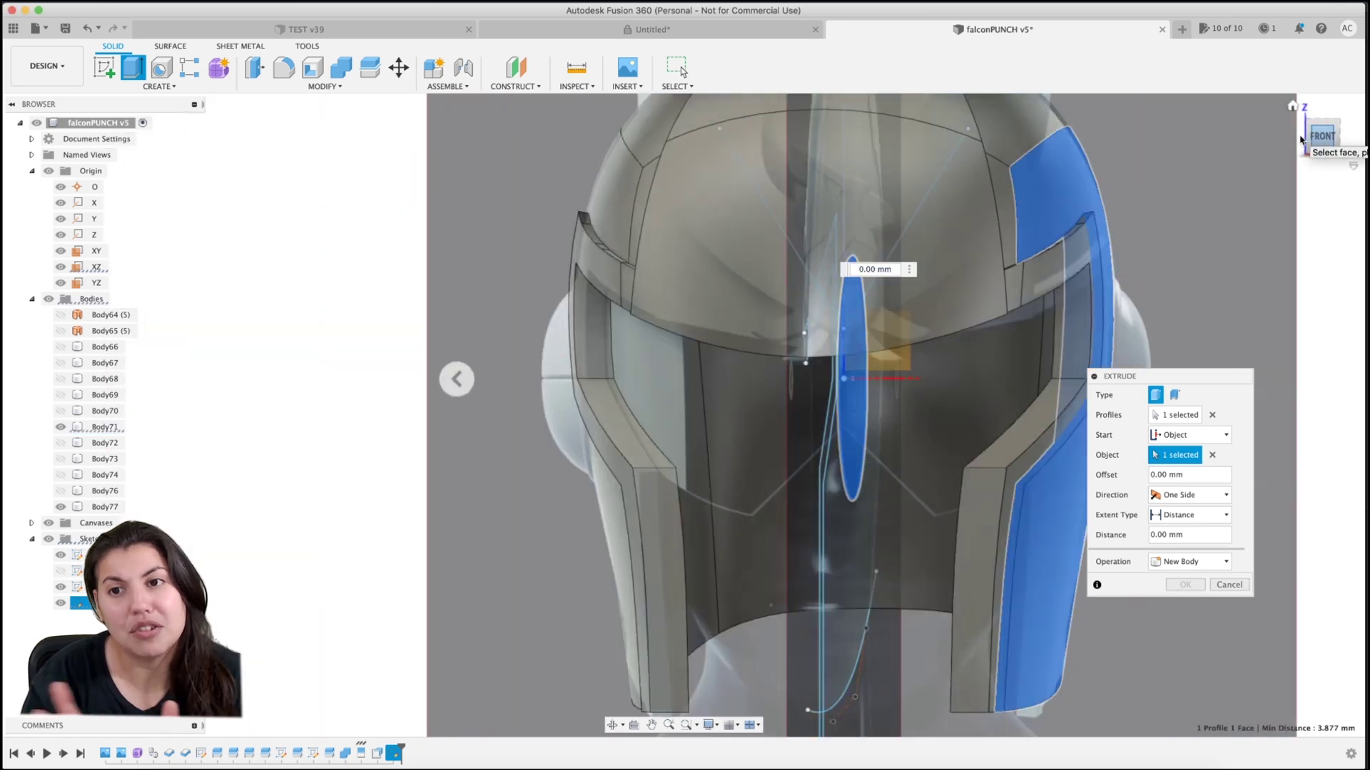
pyautogui.moveTo(997, 410); pyautogui.dragTo(1046, 412)
pyautogui.click(1199, 567)
pyautogui.click(1177, 616)
pyautogui.click(1185, 585)
# - Fillet the rim of the ear cylinder's outer face to give it a domed shape
pyautogui.click(1338, 139)
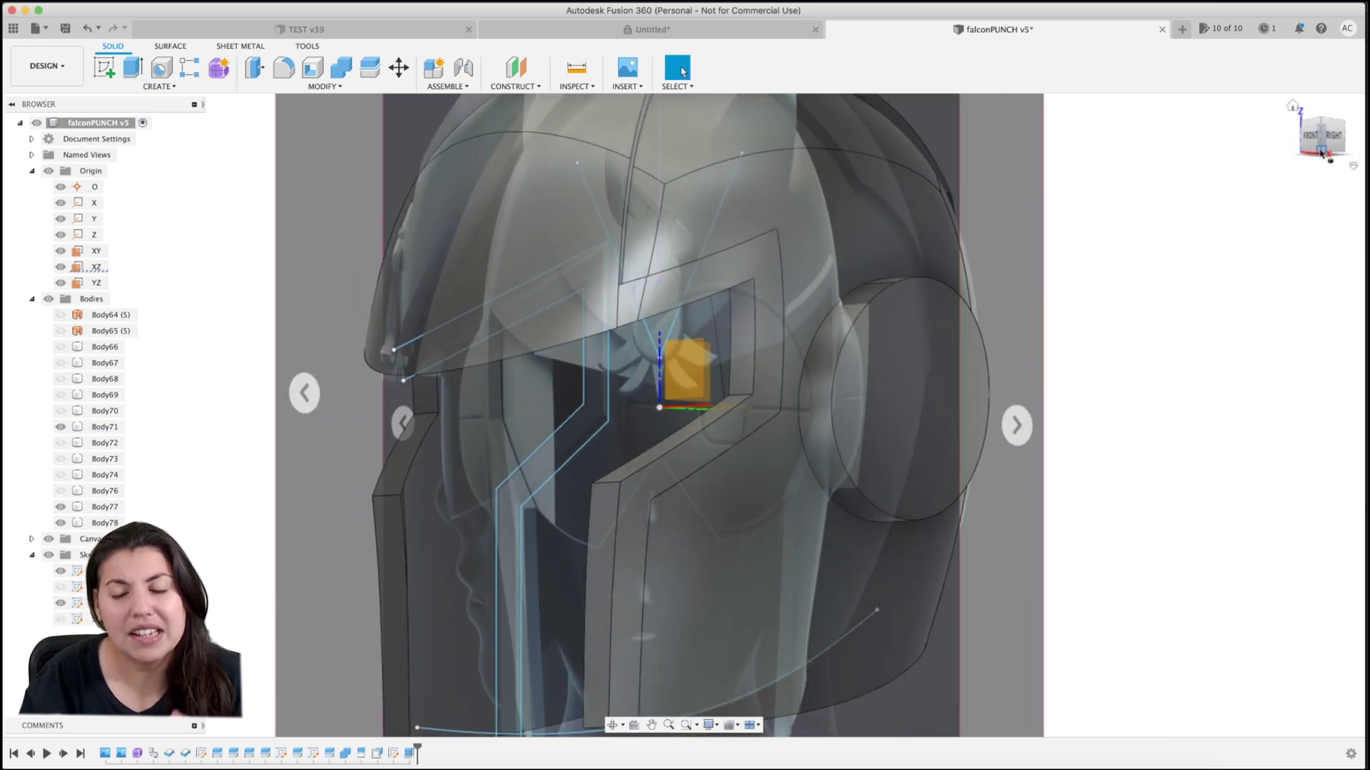
pyautogui.click(944, 432)
pyautogui.press('f')
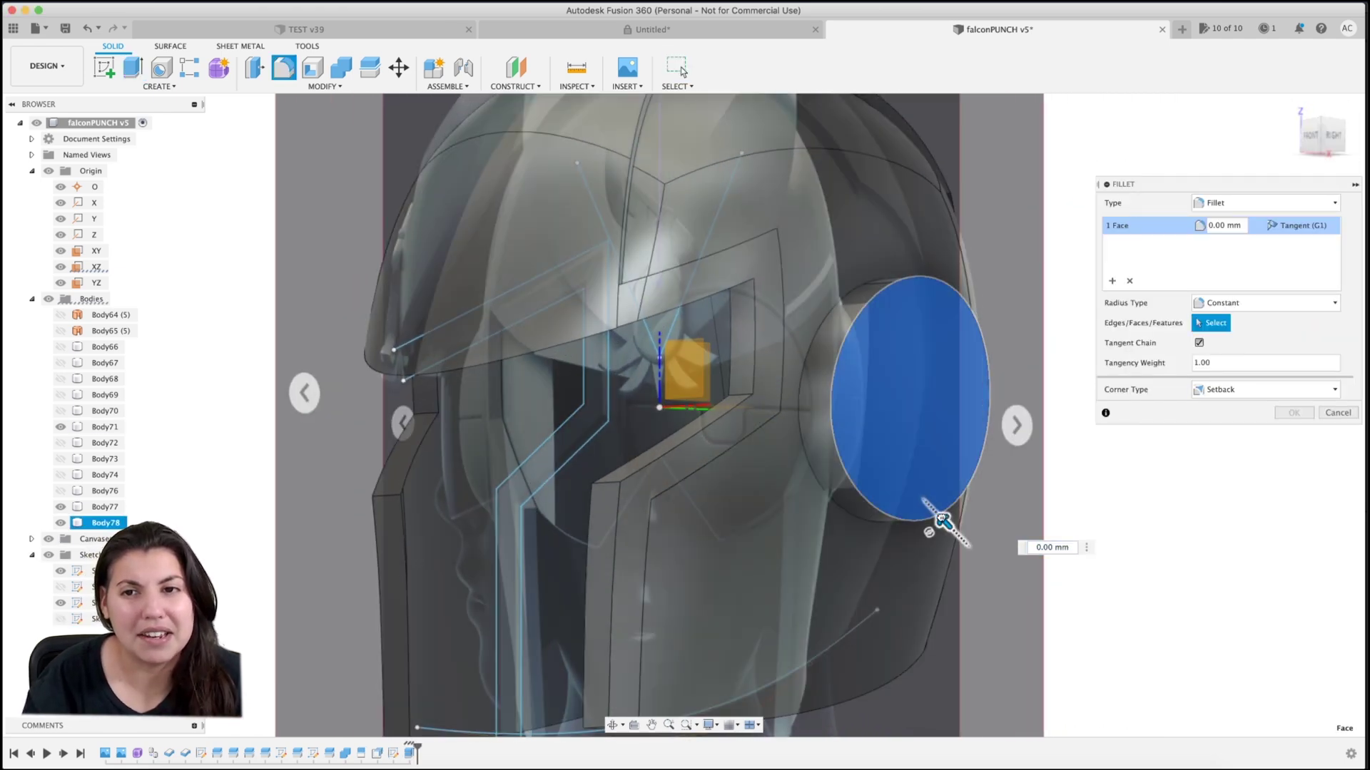
pyautogui.moveTo(940, 524); pyautogui.dragTo(920, 497)
pyautogui.click(1293, 413)
# - Extrude the ear circle again as a second, shorter new body, starting from the inner shell's side face
pyautogui.click(1317, 141)
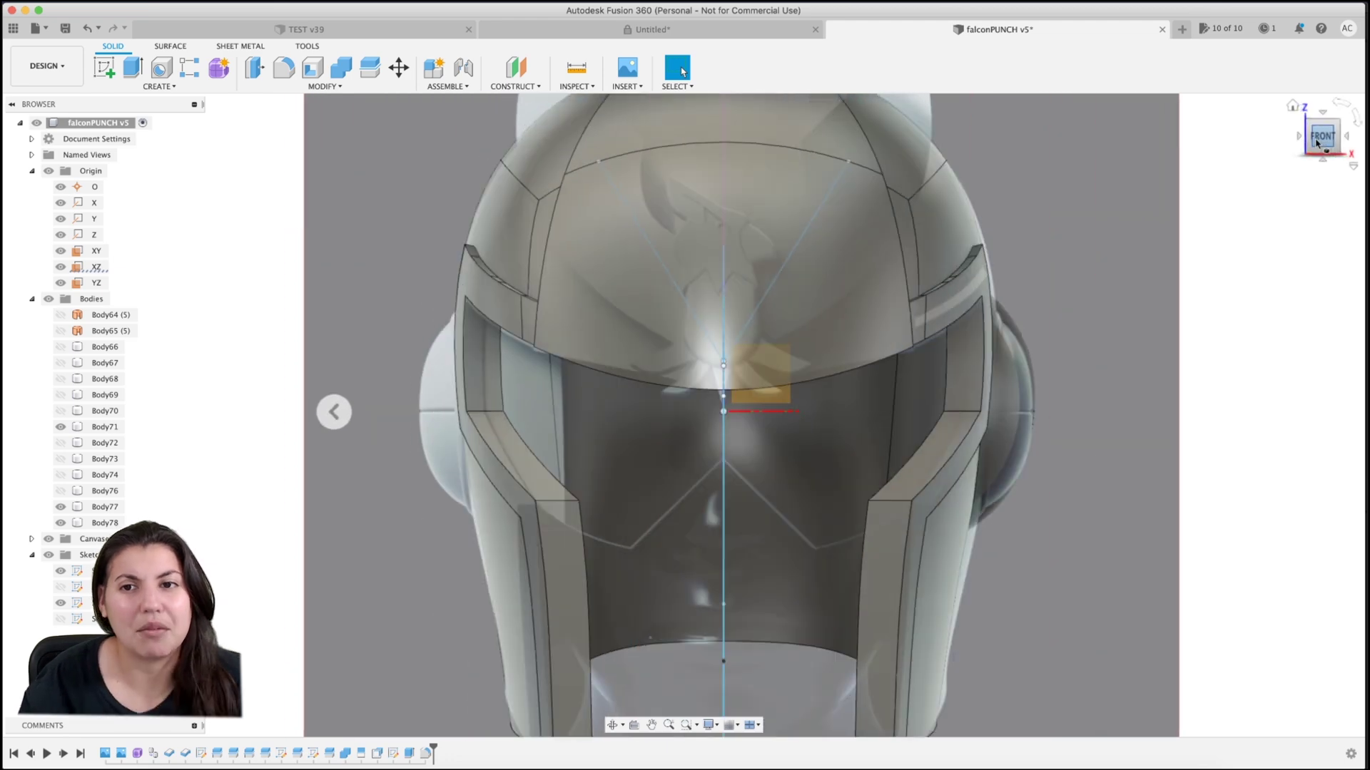
pyautogui.click(1312, 139)
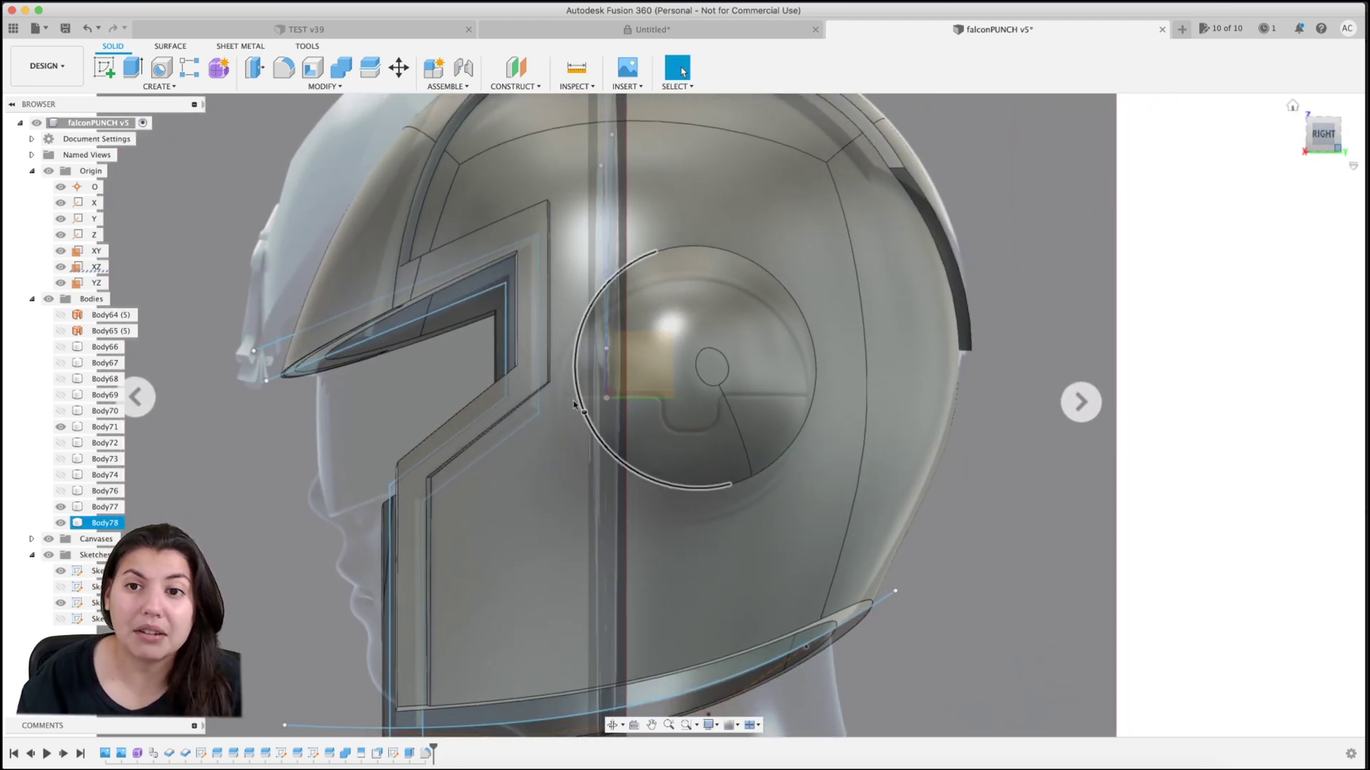
pyautogui.press('e')
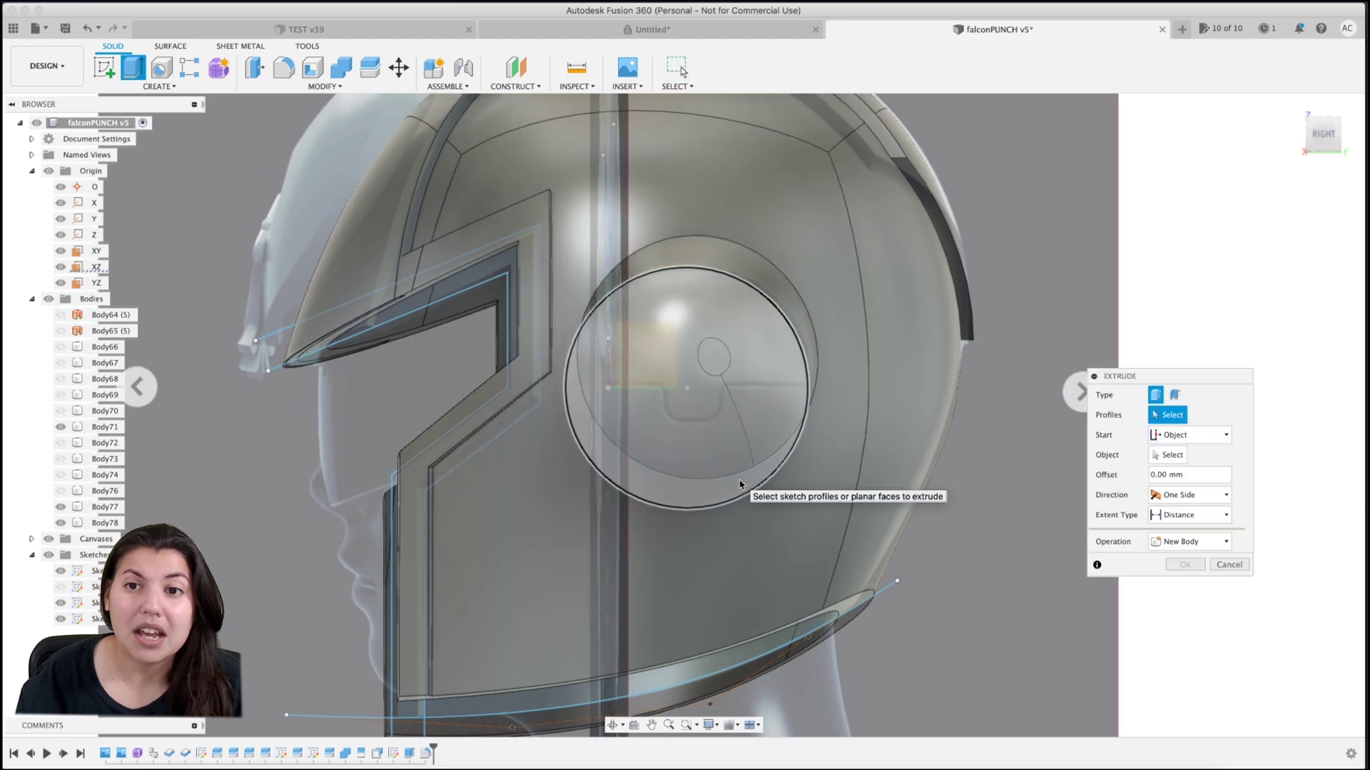
pyautogui.click(739, 485)
pyautogui.click(1164, 436)
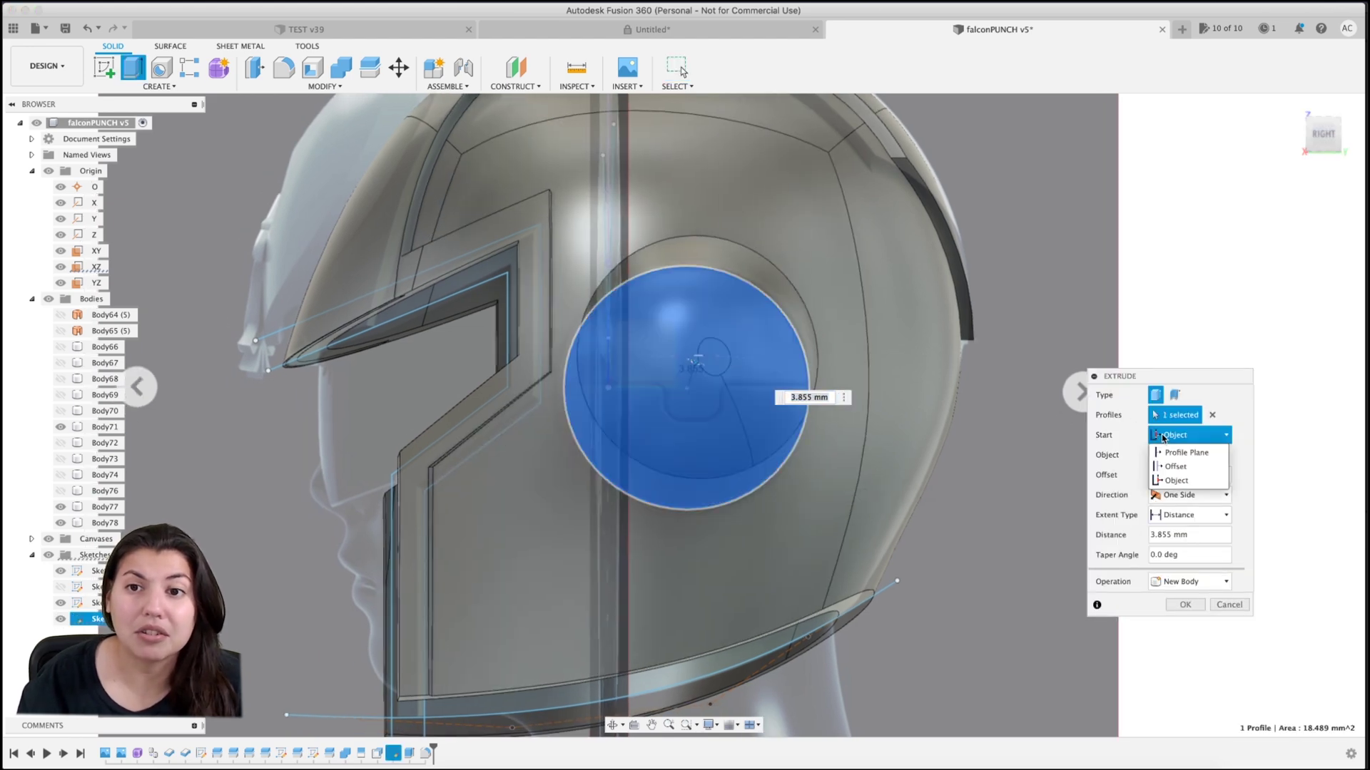
pyautogui.click(1170, 485)
pyautogui.click(844, 330)
pyautogui.click(1193, 581)
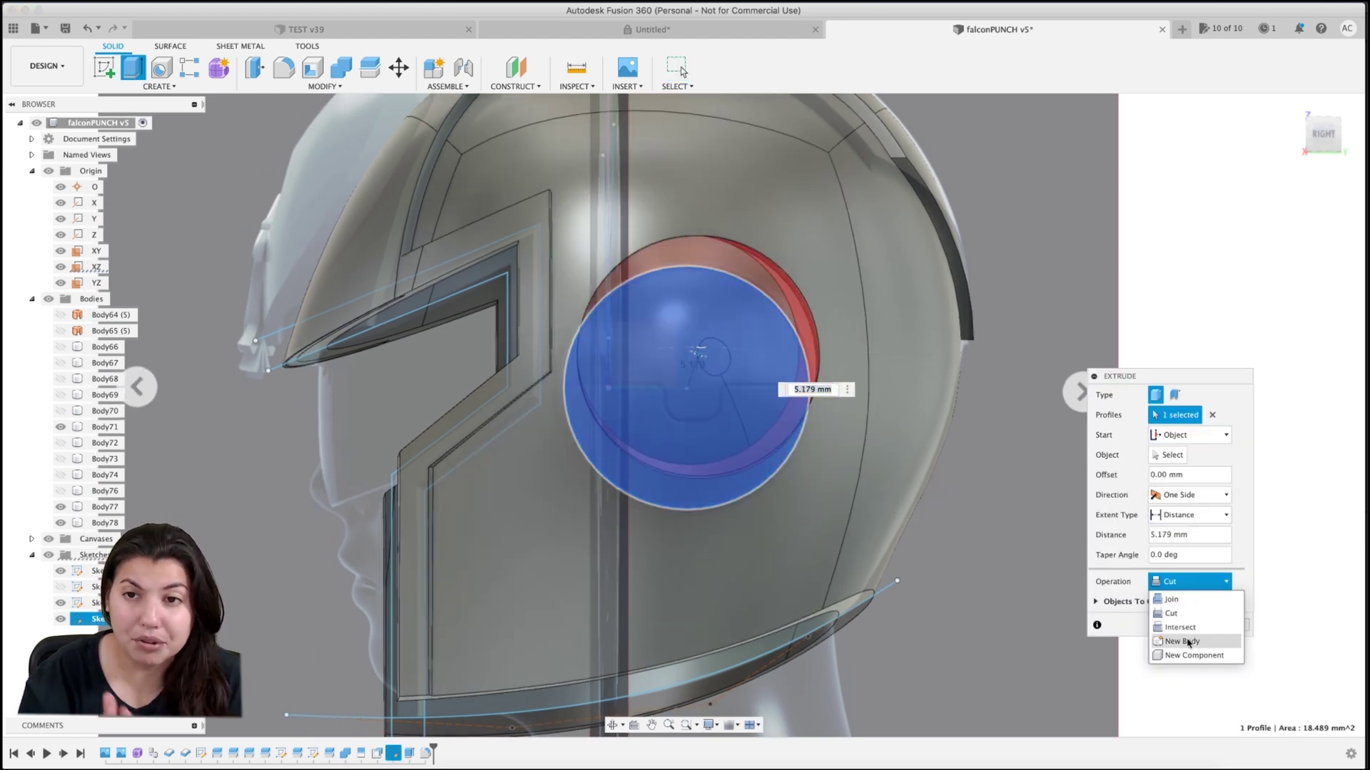
pyautogui.click(1180, 641)
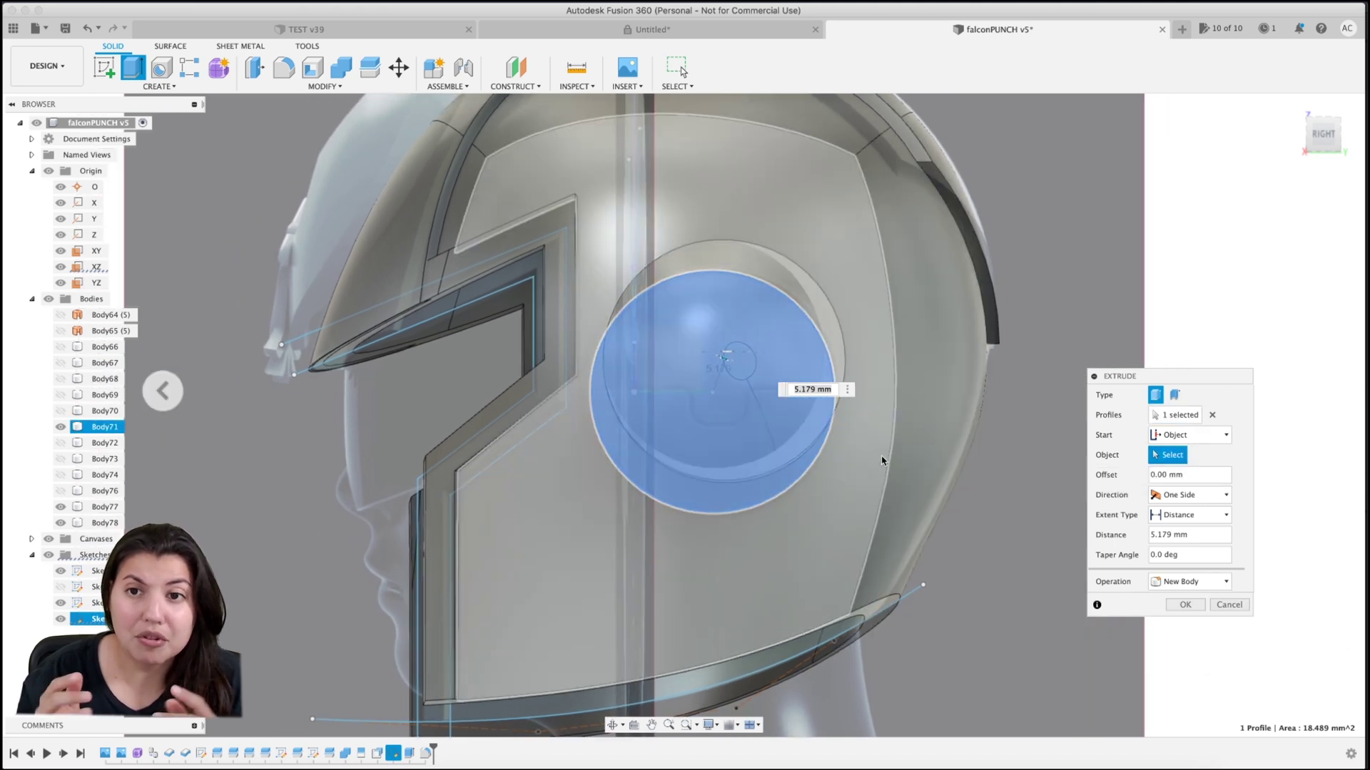
pyautogui.click(866, 465)
pyautogui.click(1311, 140)
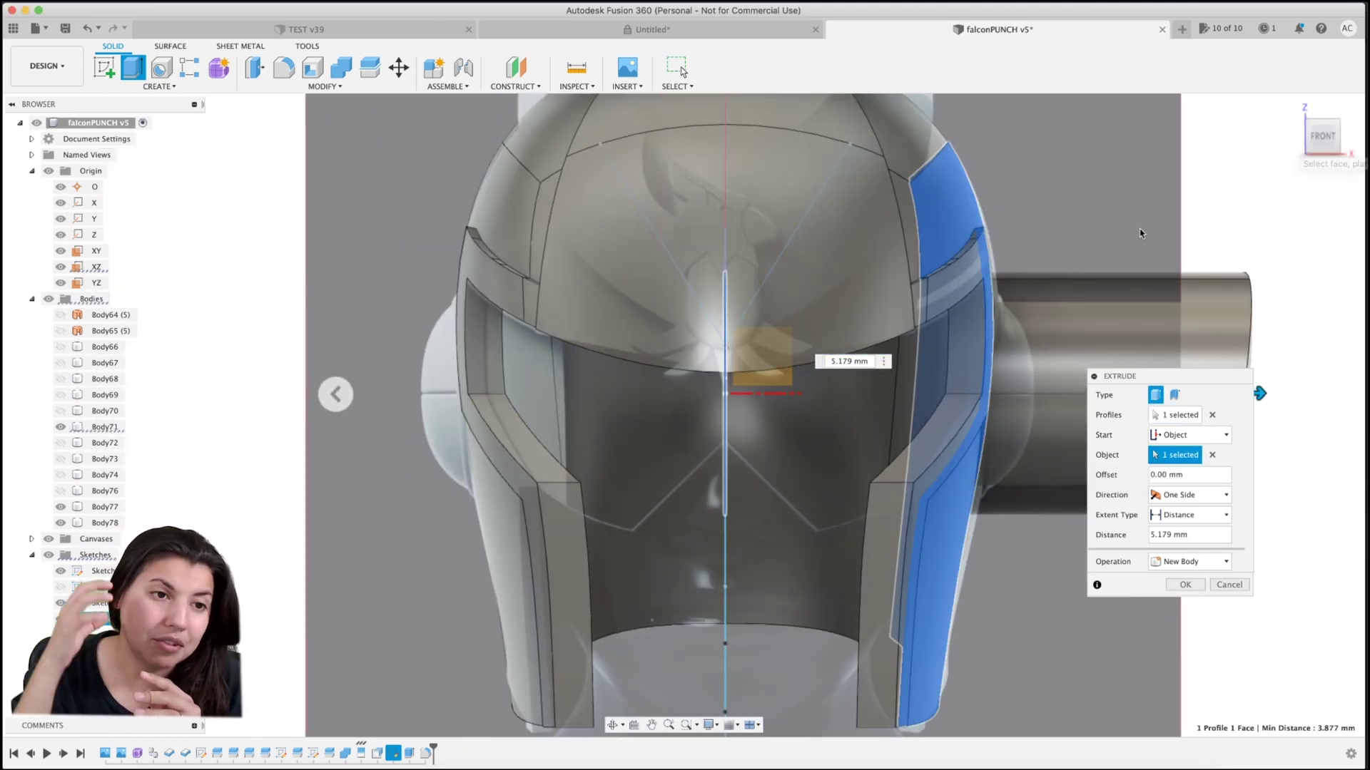
pyautogui.scroll(-5, 1137, 235)
pyautogui.scroll(5, 938, 390)
pyautogui.hscroll(5, 936, 386)
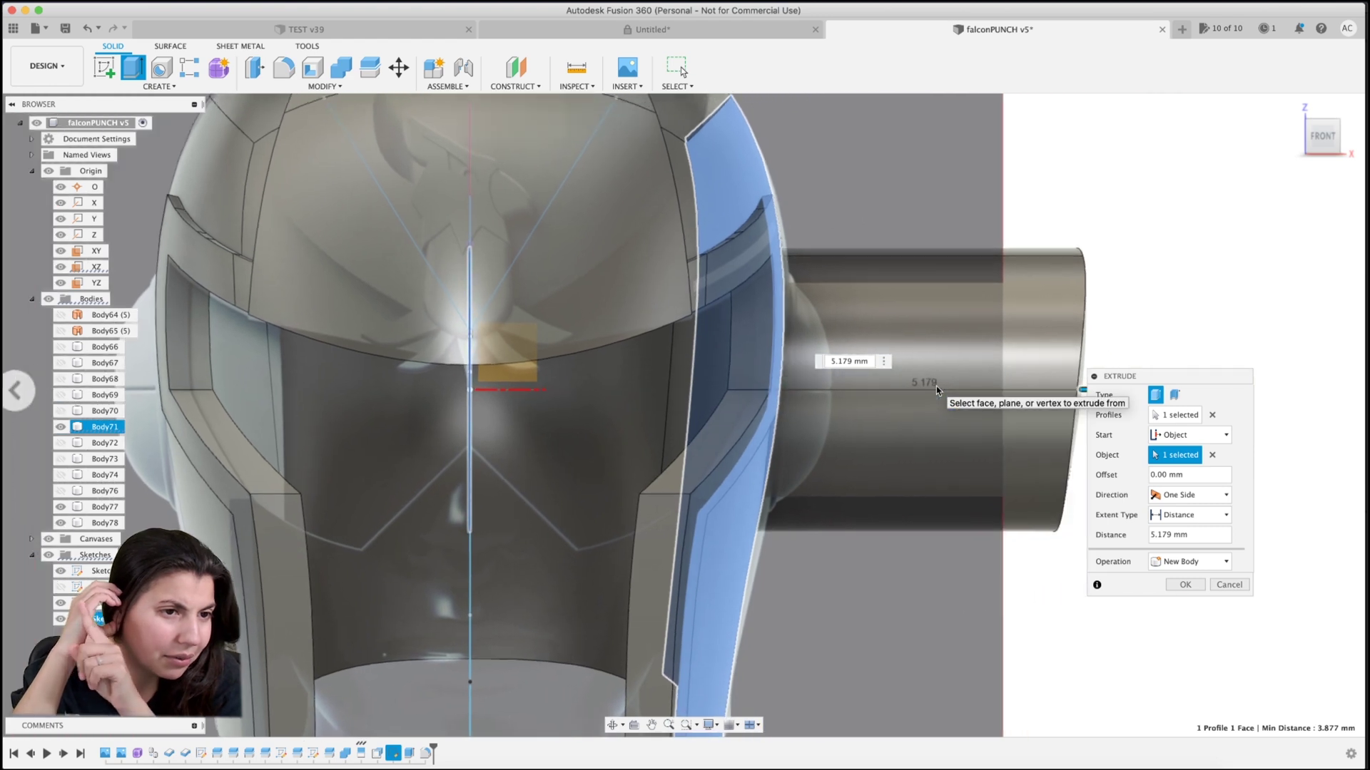
pyautogui.moveTo(1009, 394); pyautogui.dragTo(717, 395)
pyautogui.moveTo(1328, 146); pyautogui.dragTo(1269, 145)
pyautogui.click(1183, 585)
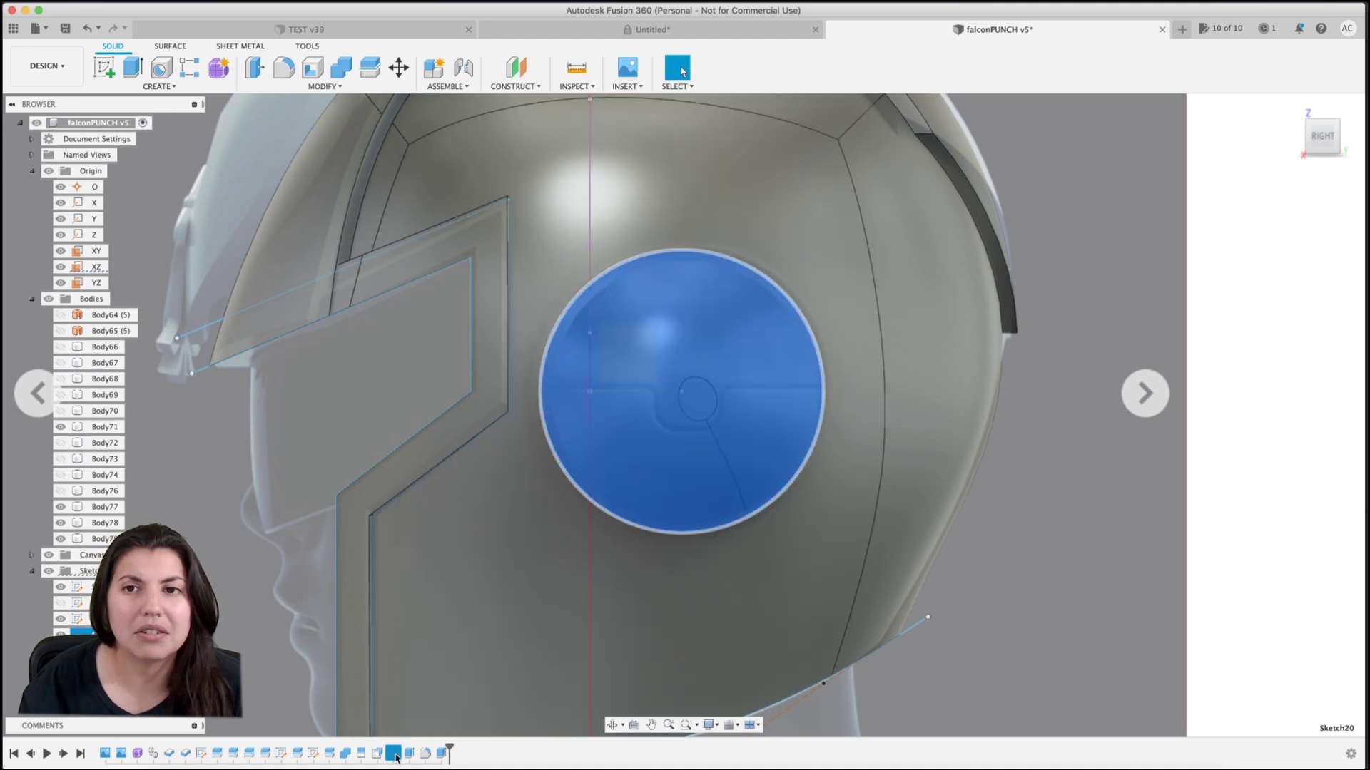
# - In a new YZ-plane sketch, draw a horizontal line across the ear disc that steps down into a rectangular notch near the center
pyautogui.click(98, 71)
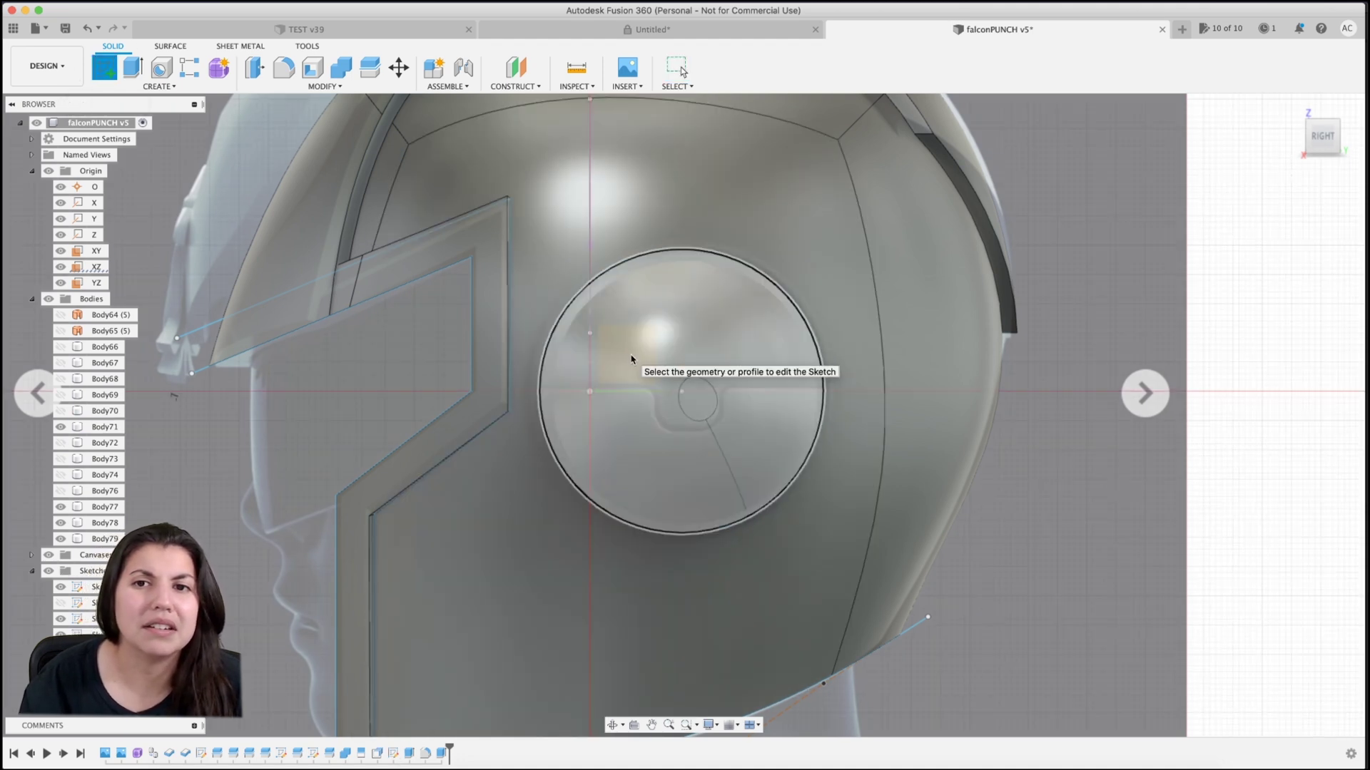
pyautogui.click(622, 362)
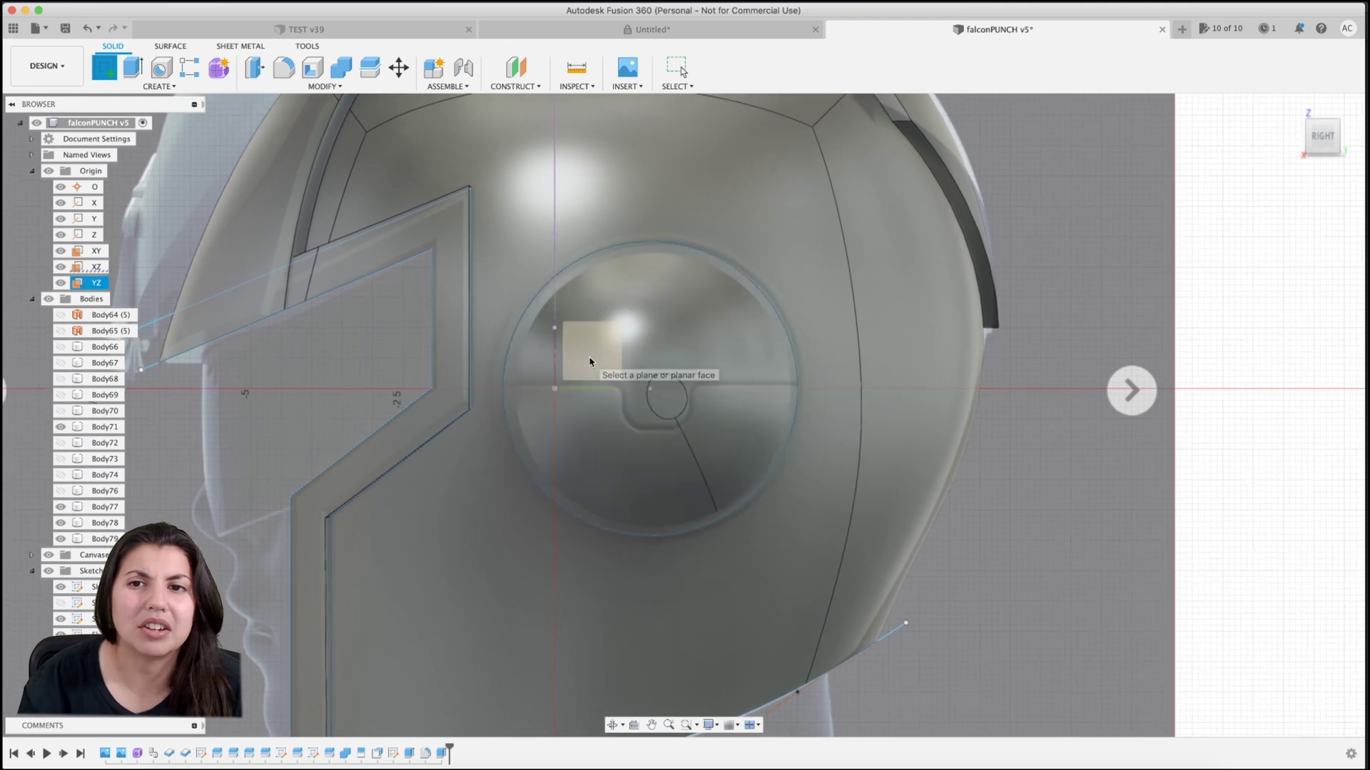
pyautogui.click(494, 385)
pyautogui.click(617, 388)
pyautogui.click(616, 426)
pyautogui.click(692, 426)
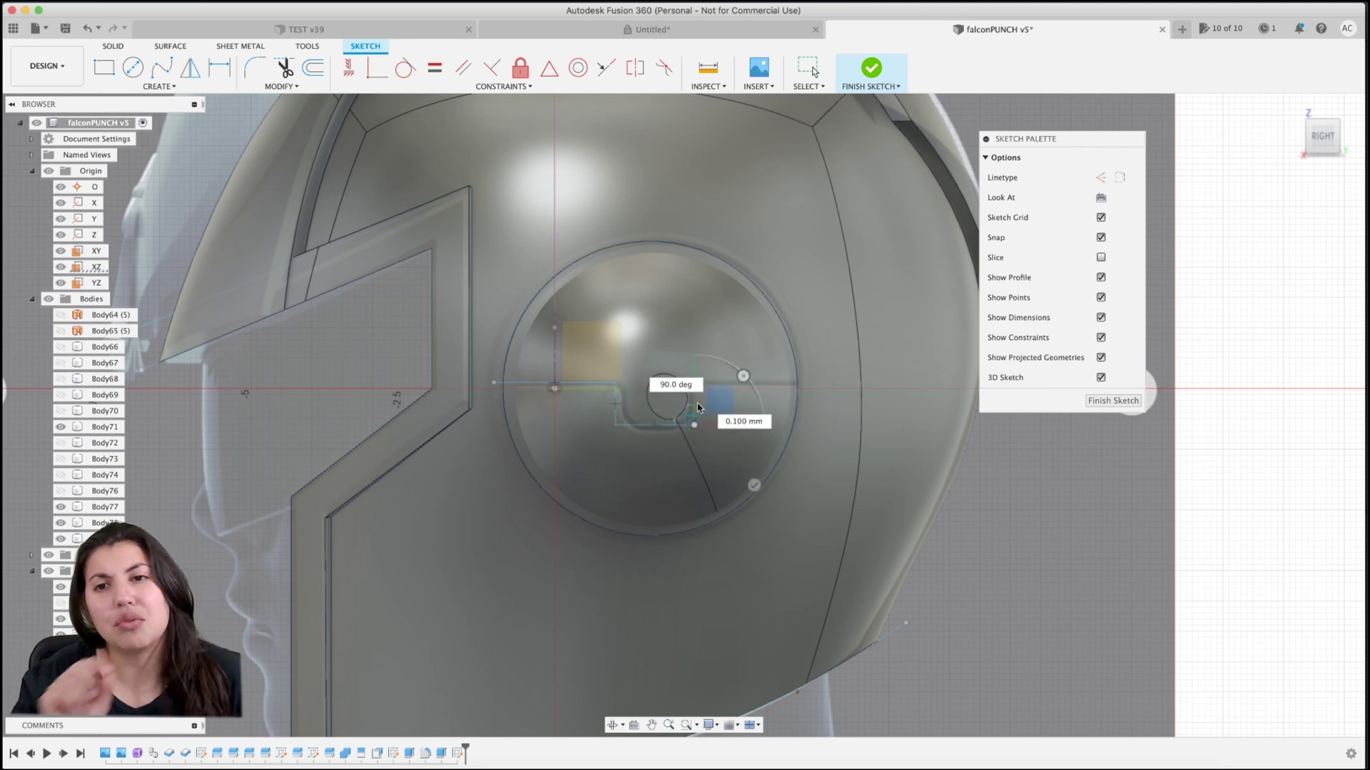
pyautogui.click(865, 383)
pyautogui.click(349, 69)
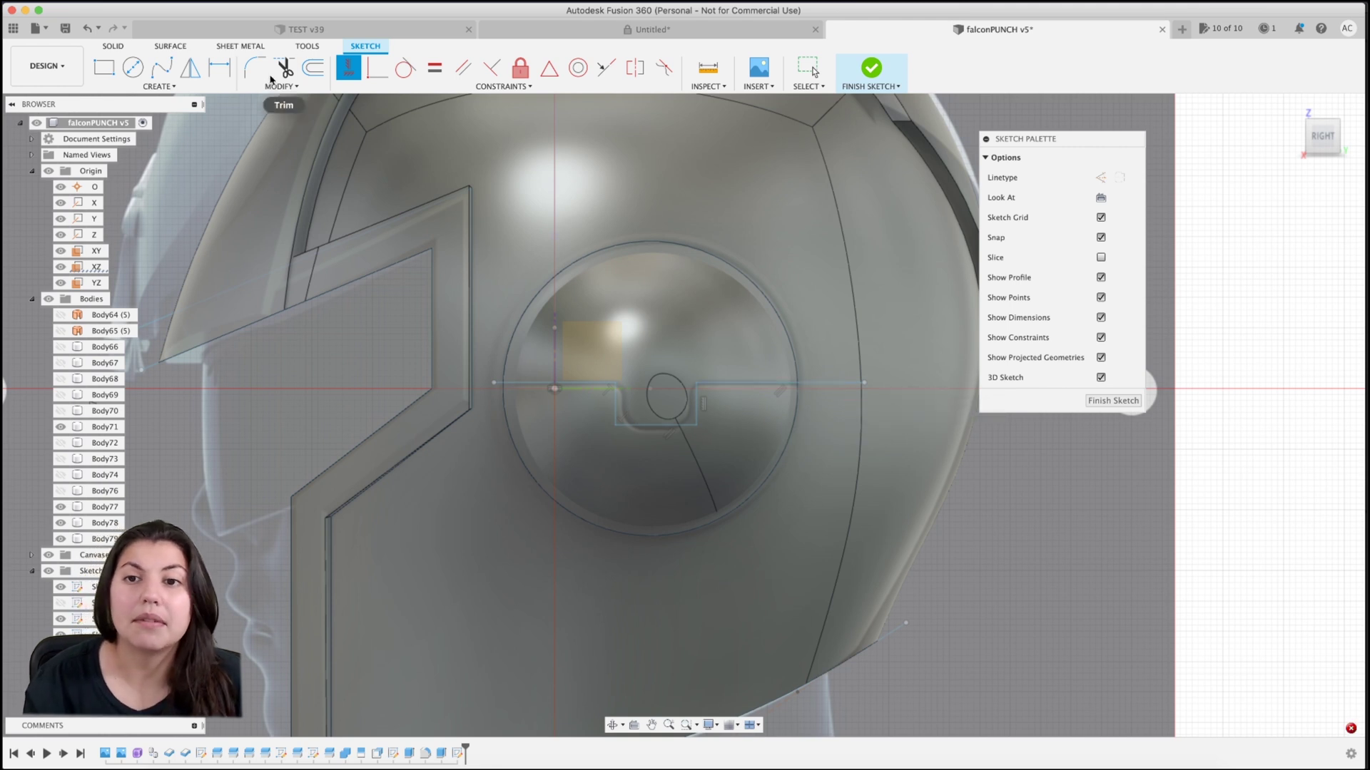
# - Round the notch line's four corners with 0.20 mm sketch fillets and finish the sketch
pyautogui.click(618, 419)
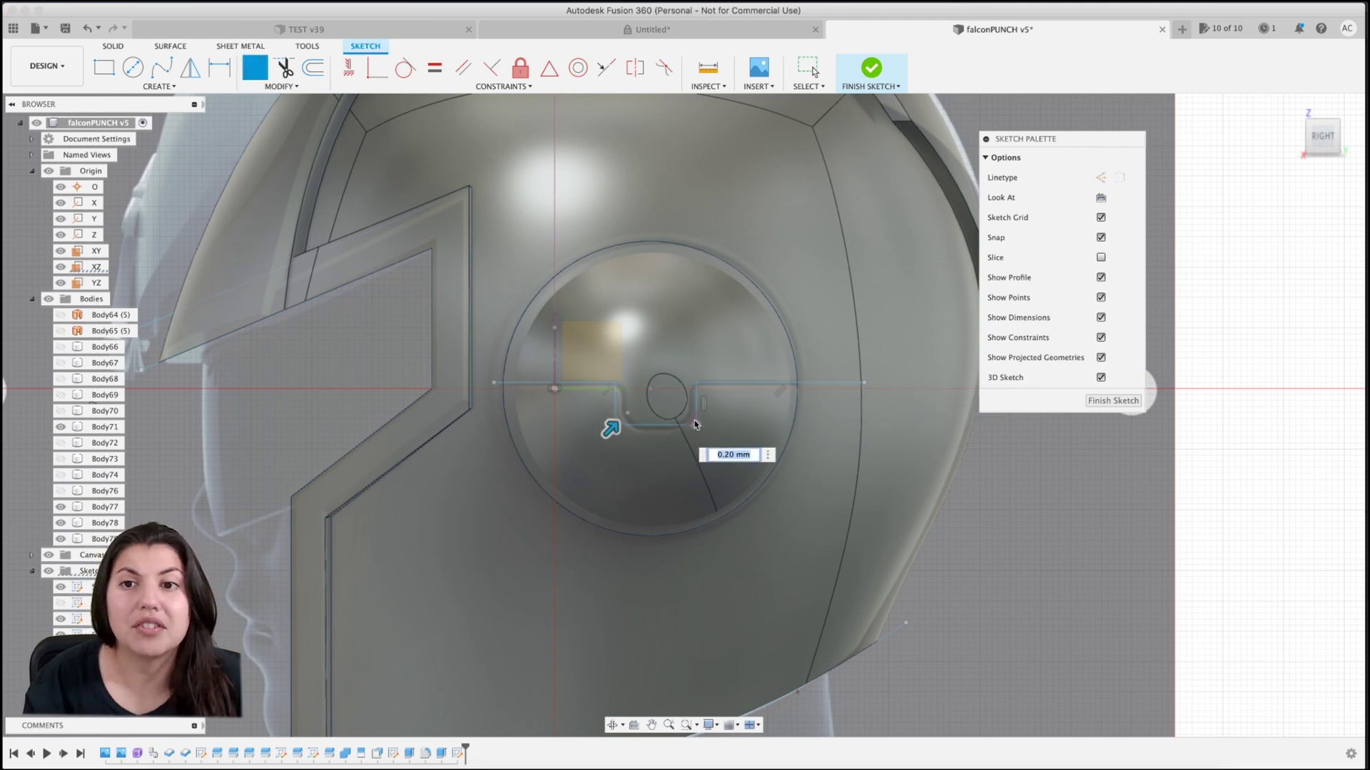
pyautogui.click(699, 385)
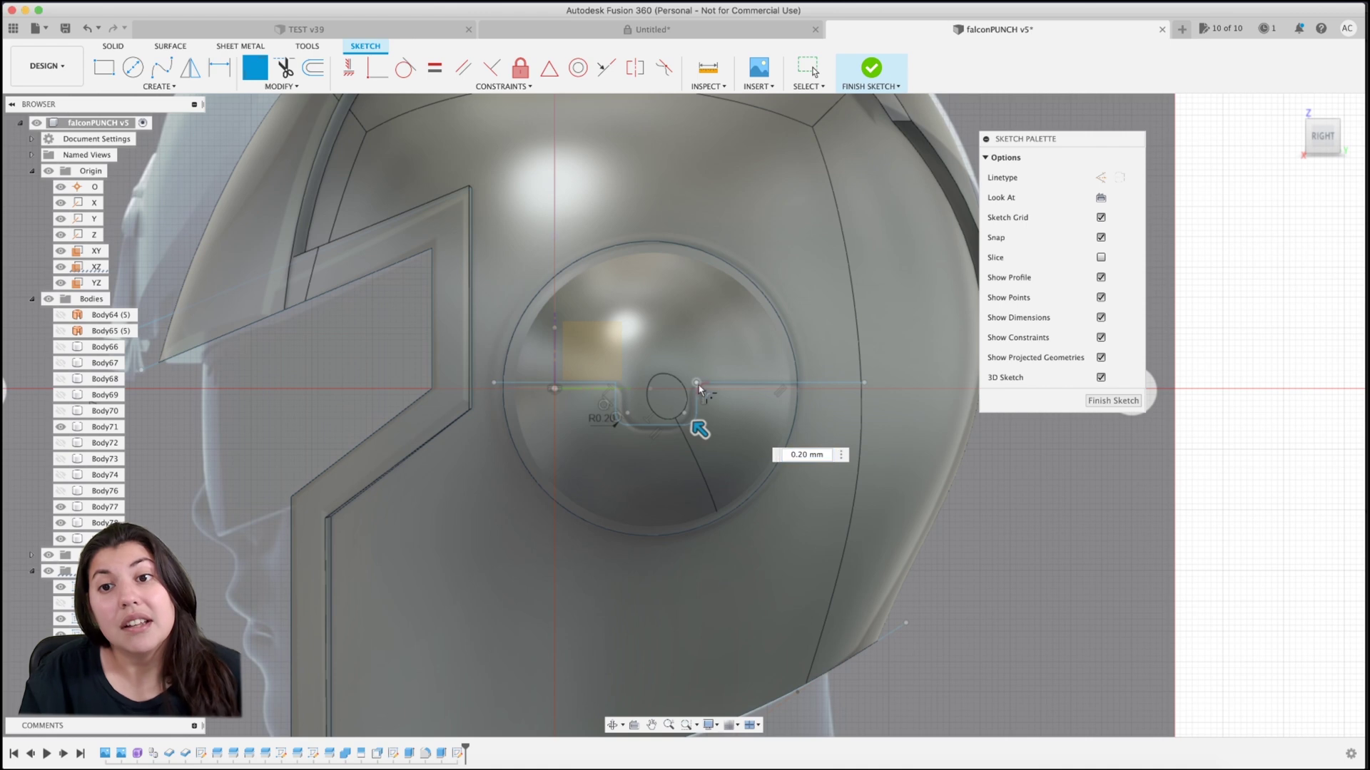
pyautogui.click(615, 386)
pyautogui.click(1111, 401)
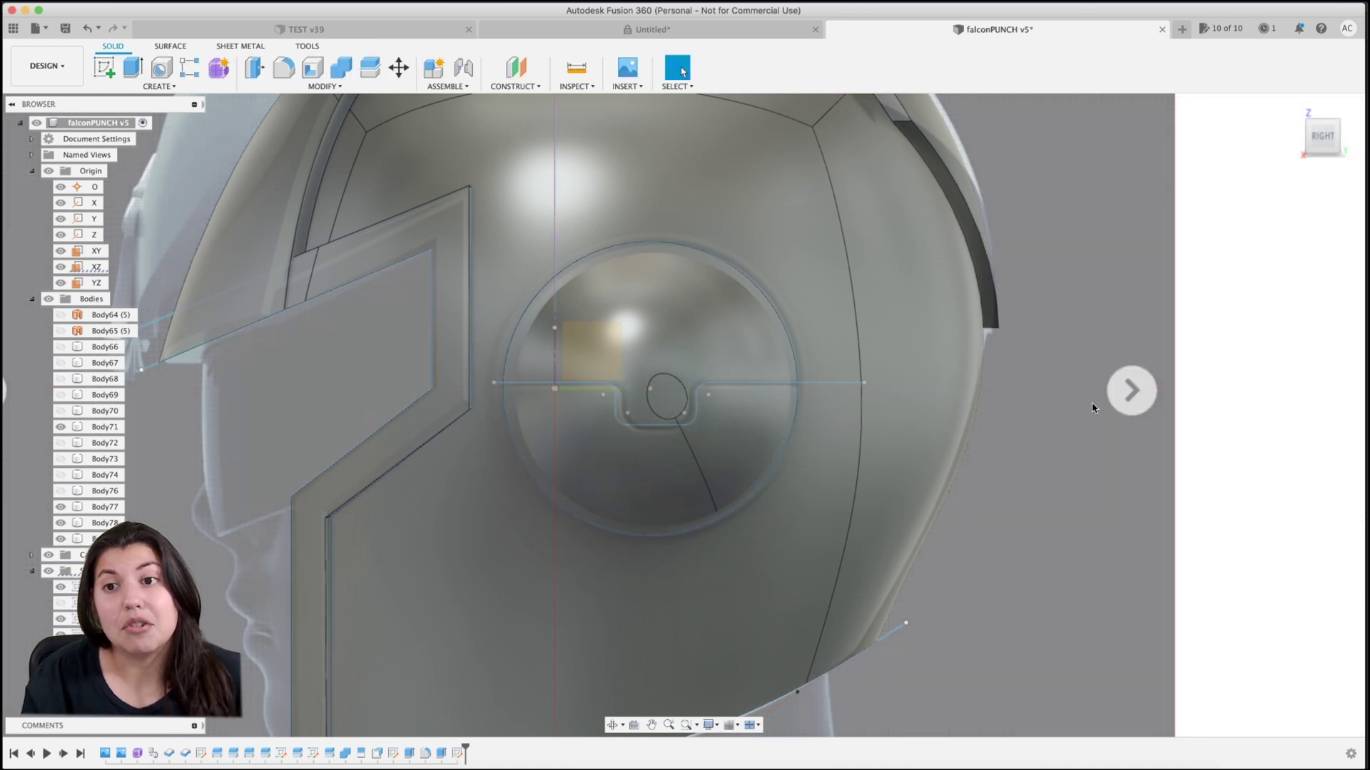
# - Split the domed ear body's outer face along the notched sketch line
pyautogui.click(325, 87)
pyautogui.click(283, 228)
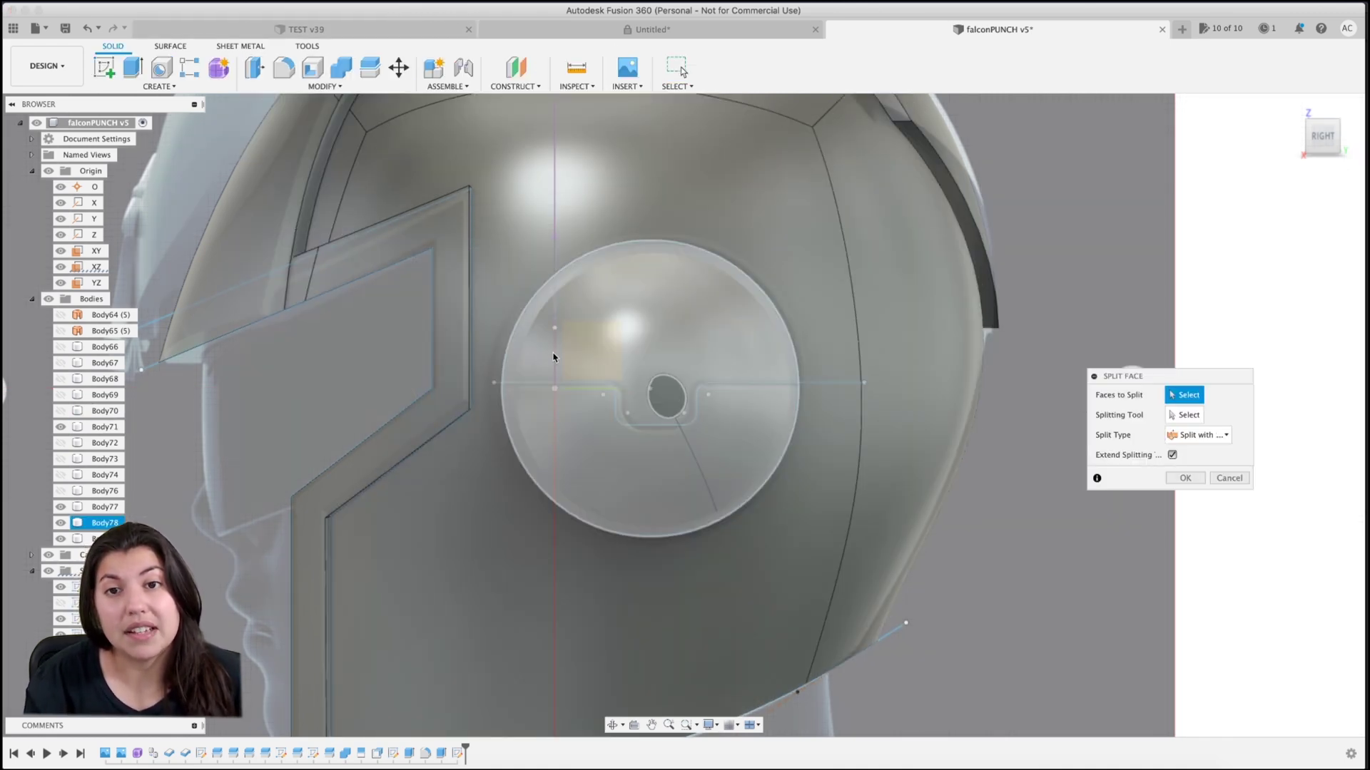
pyautogui.click(768, 416)
pyautogui.click(827, 383)
pyautogui.click(1185, 478)
# - Start a circular Pipe cut on the ear dome, with its path following the split line from the front edge through the notch's bottom
pyautogui.click(158, 86)
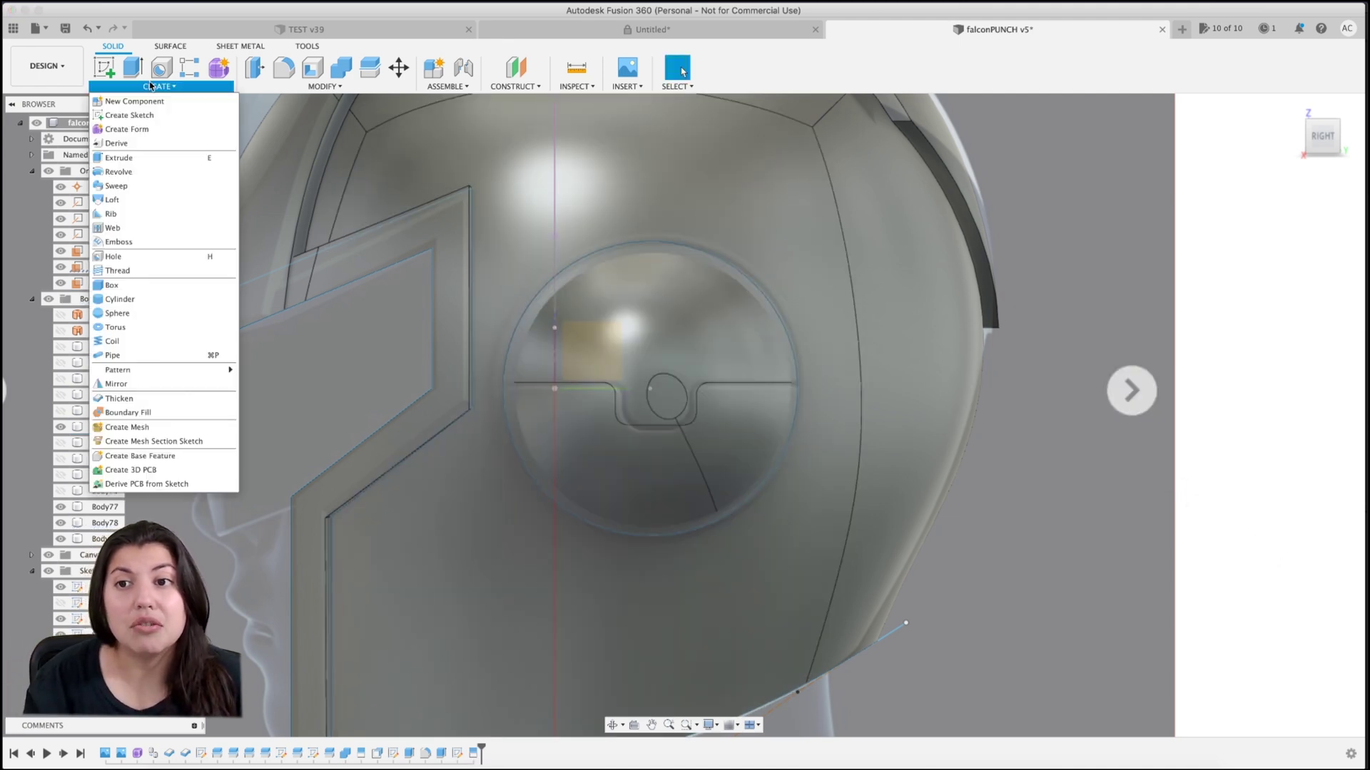
pyautogui.click(135, 355)
pyautogui.click(599, 384)
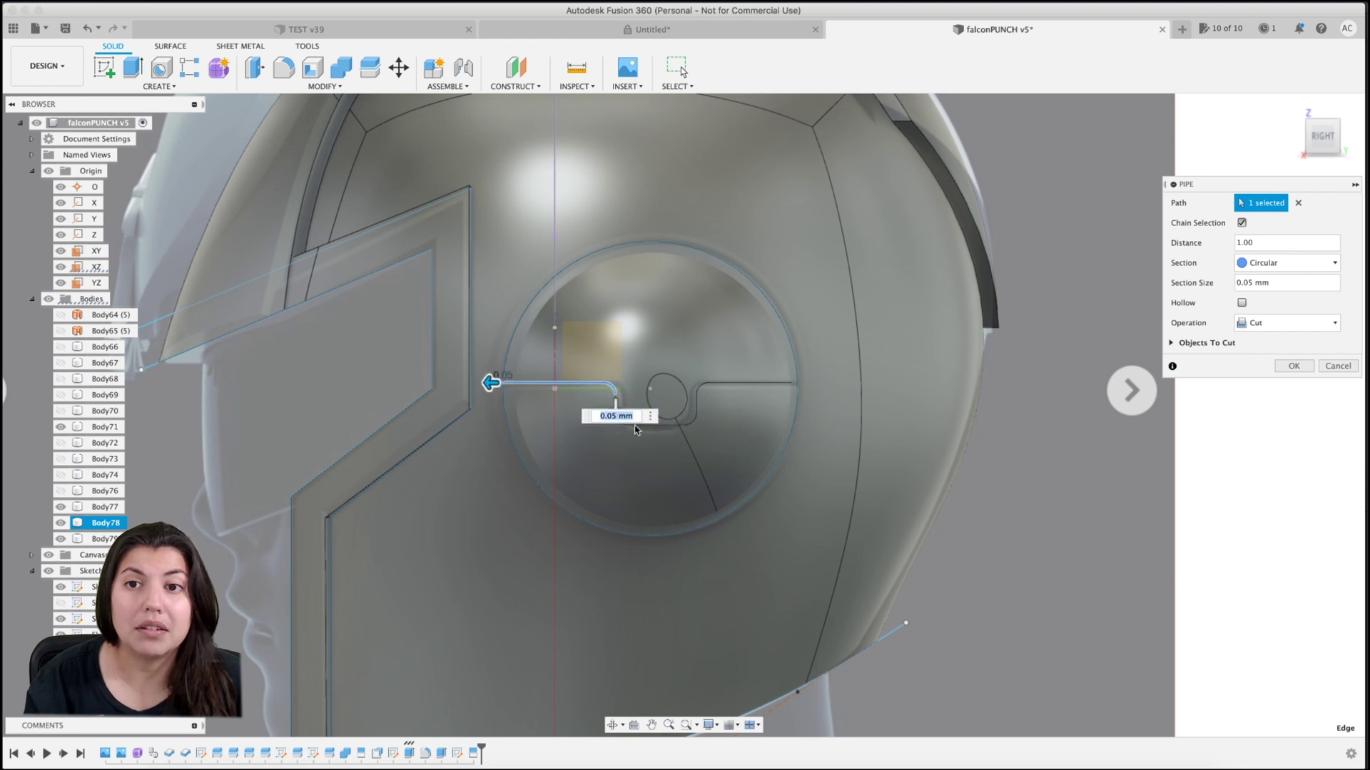
pyautogui.scroll(3, 629, 429)
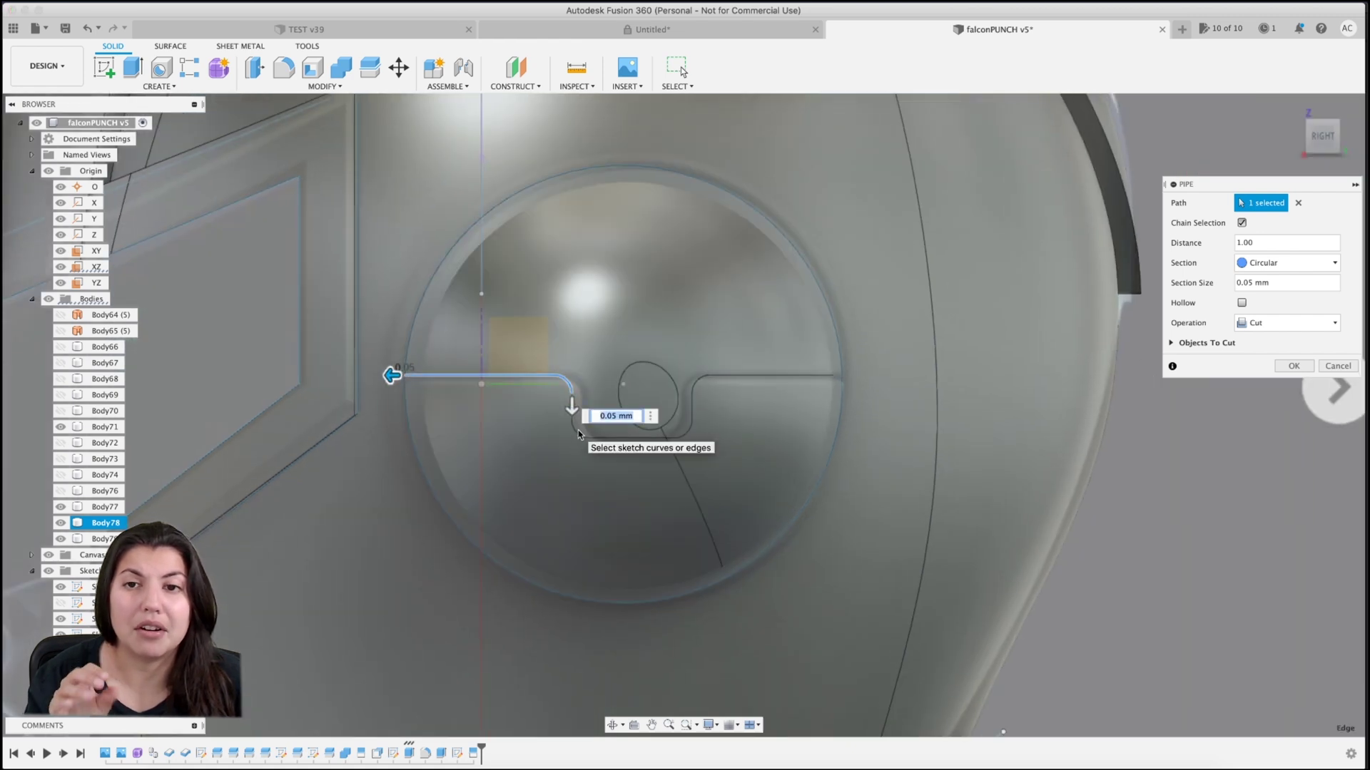
pyautogui.click(572, 423)
pyautogui.click(581, 436)
pyautogui.click(641, 437)
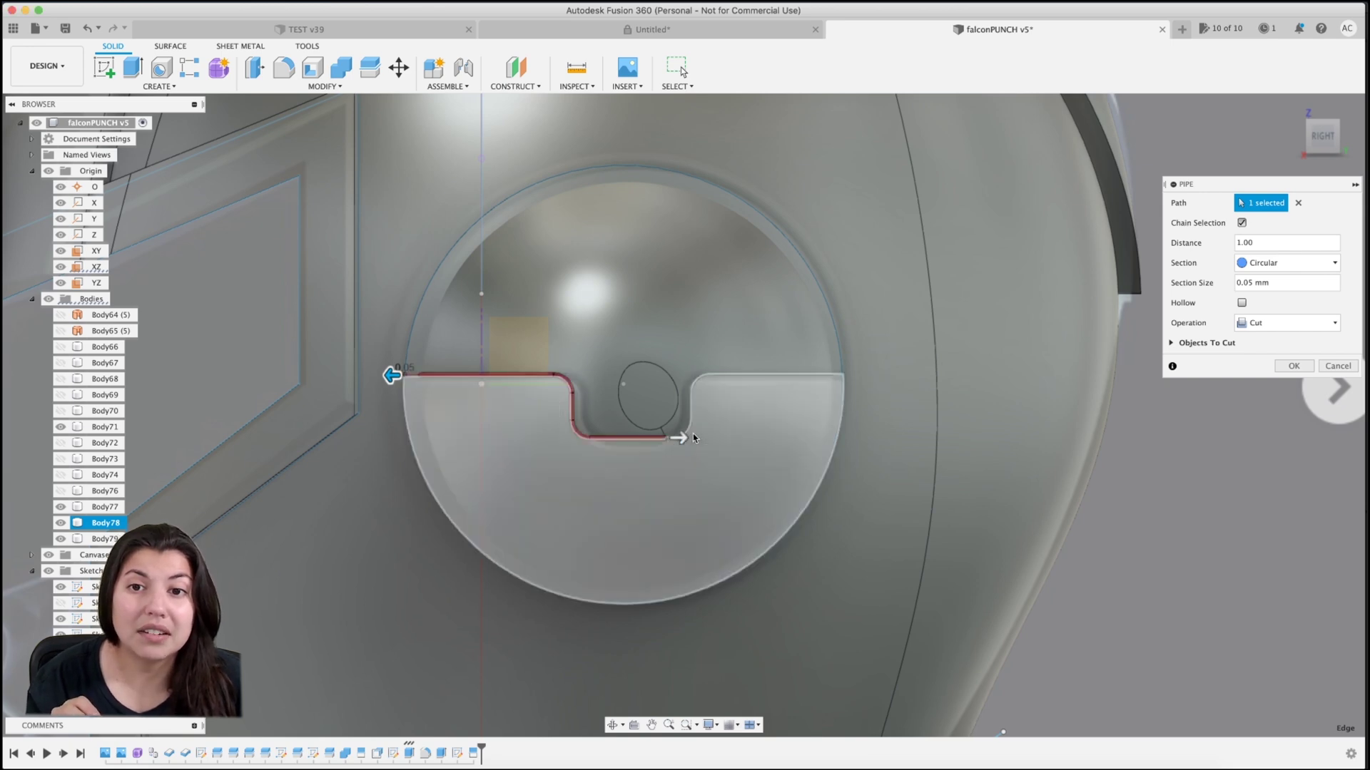
# - Extend the pipe path around the notch's far side to the disc's rear edge and cut the 0.05 mm circular groove
pyautogui.scroll(5, 692, 432)
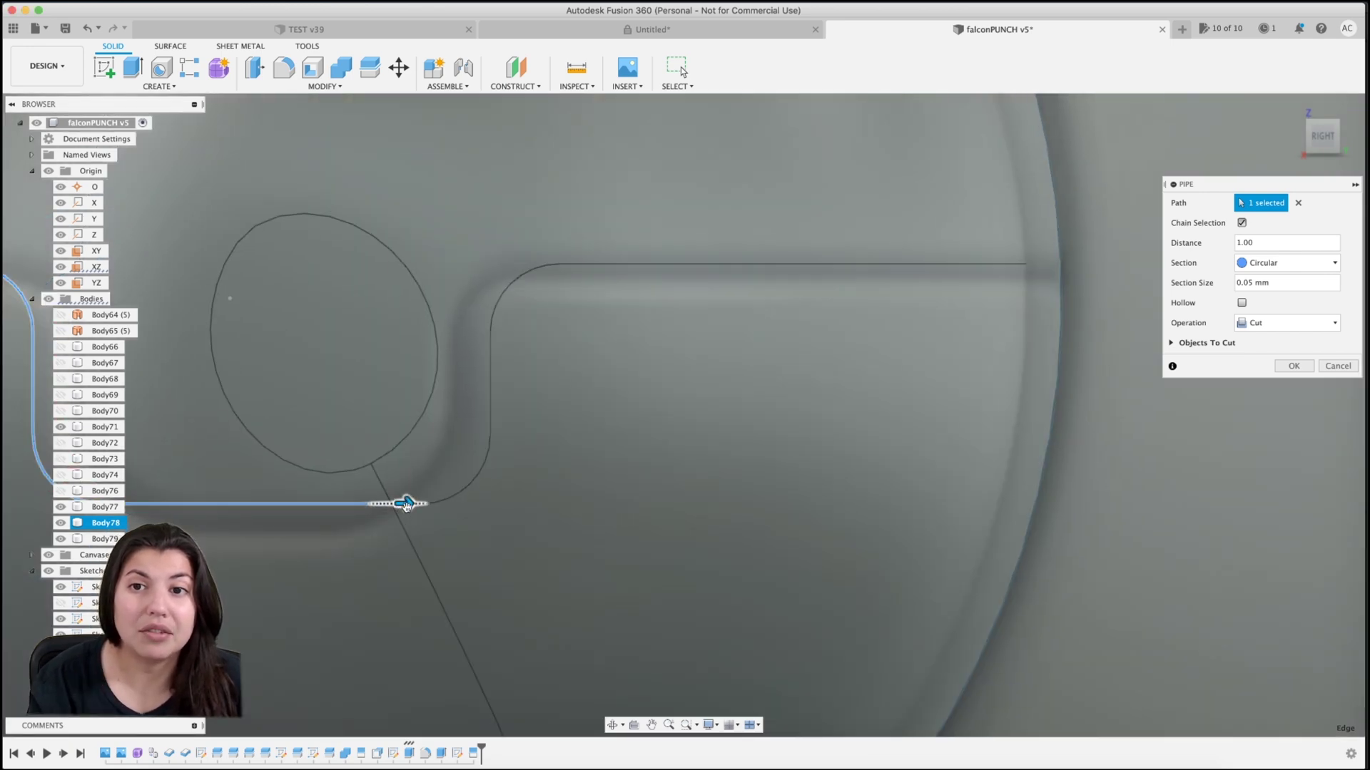
pyautogui.scroll(8, 406, 506)
pyautogui.scroll(-5, 407, 507)
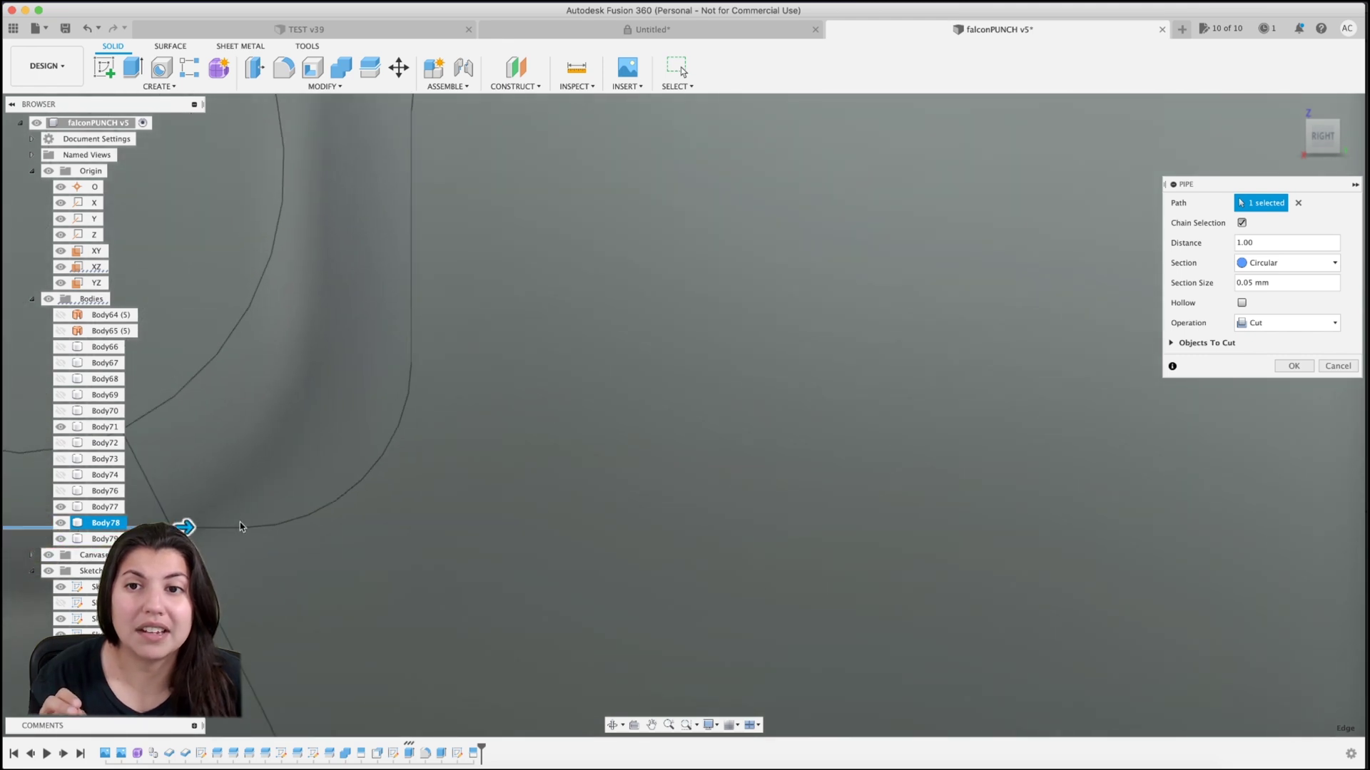
pyautogui.moveTo(257, 527); pyautogui.dragTo(411, 103)
pyautogui.scroll(-5, 411, 278)
pyautogui.click(581, 370)
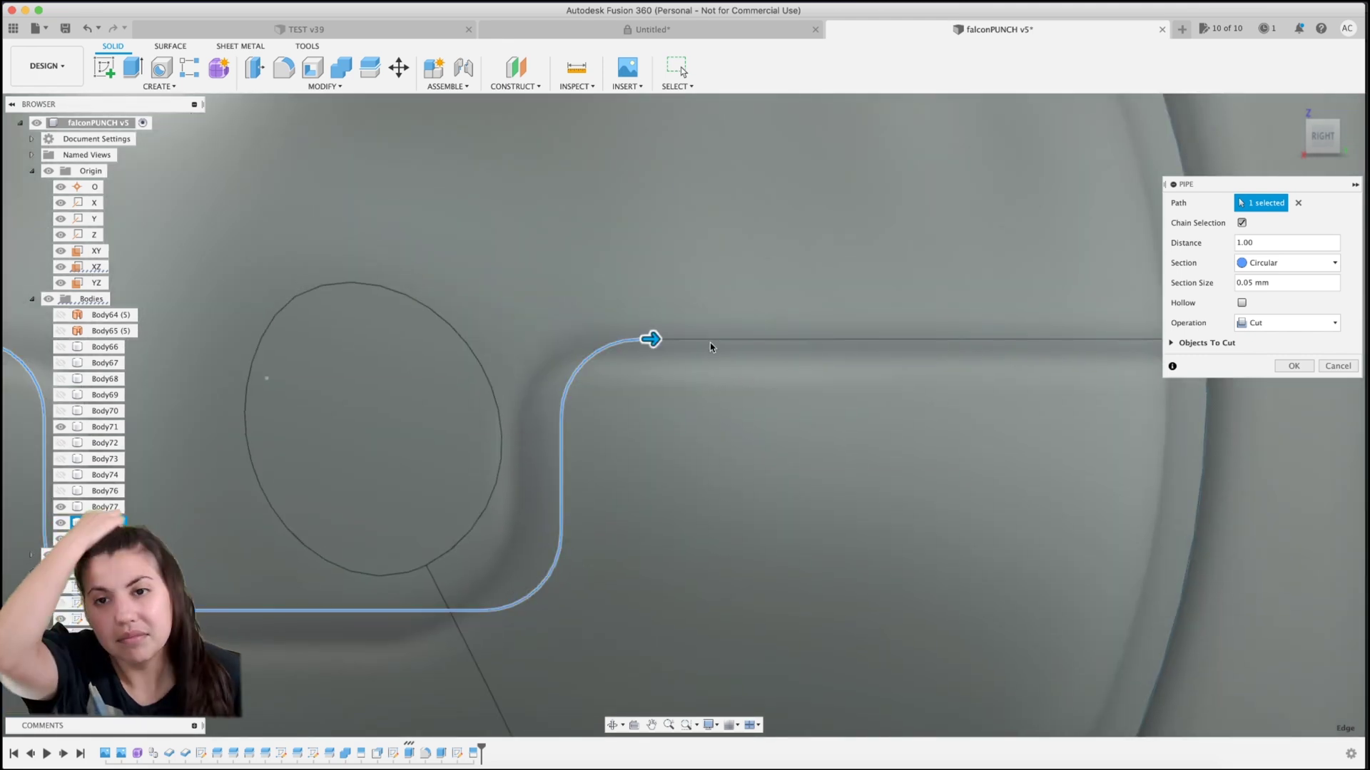
pyautogui.click(720, 341)
pyautogui.scroll(-5, 974, 421)
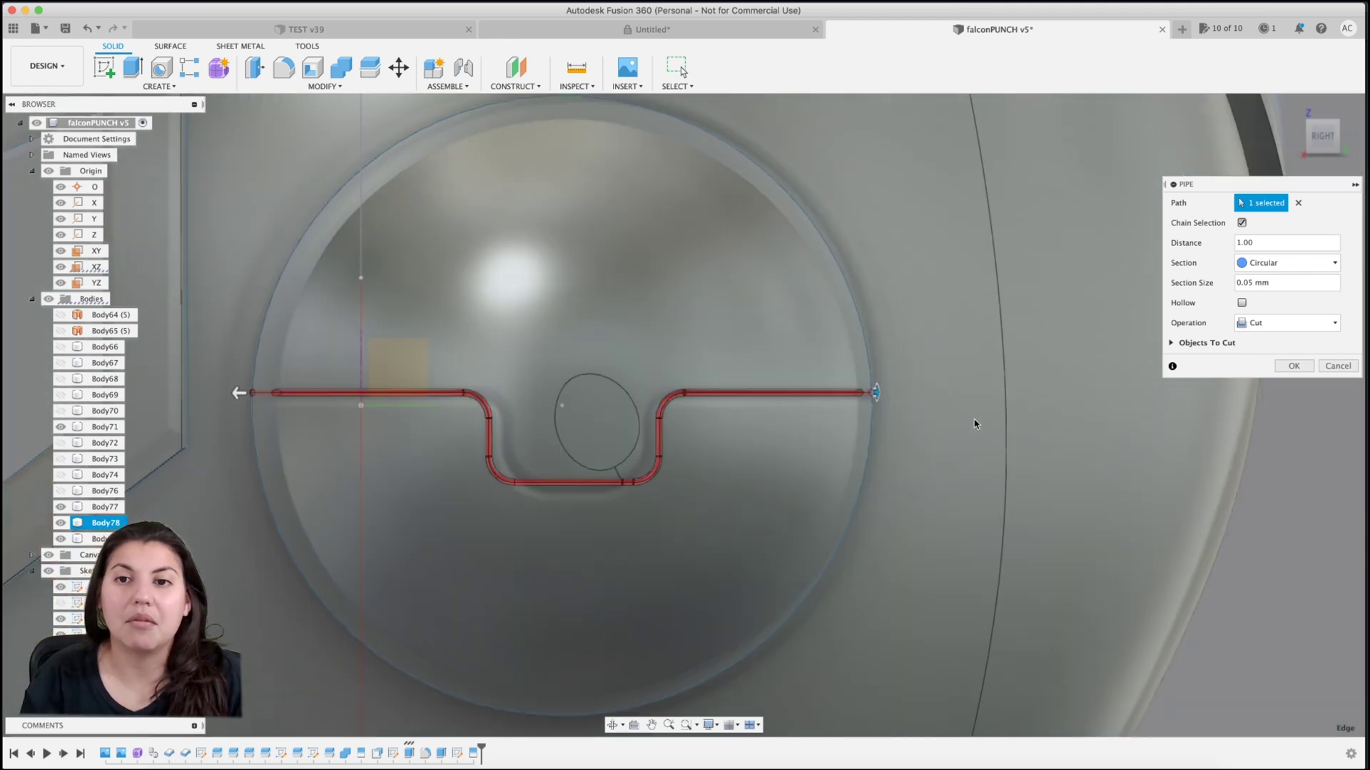
pyautogui.click(1293, 366)
pyautogui.scroll(-3, 1156, 369)
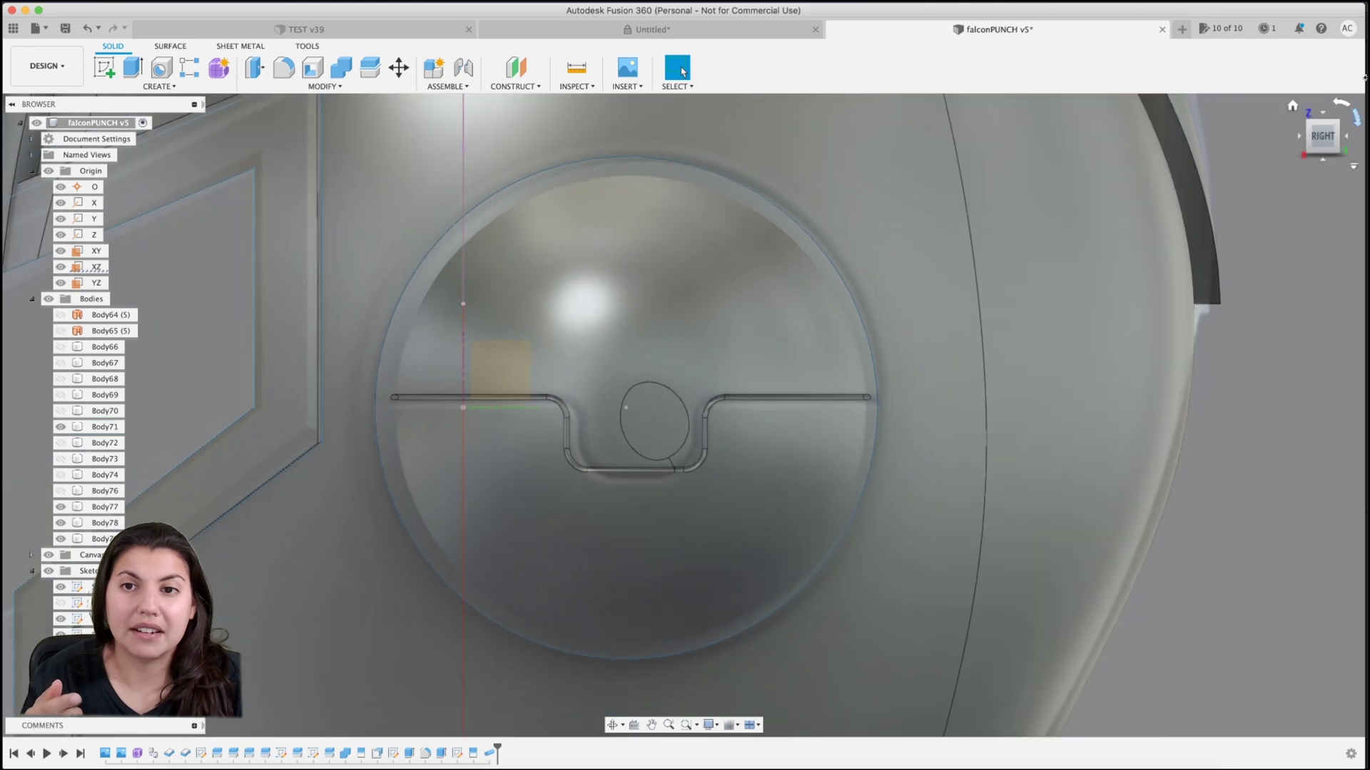
pyautogui.click(1299, 136)
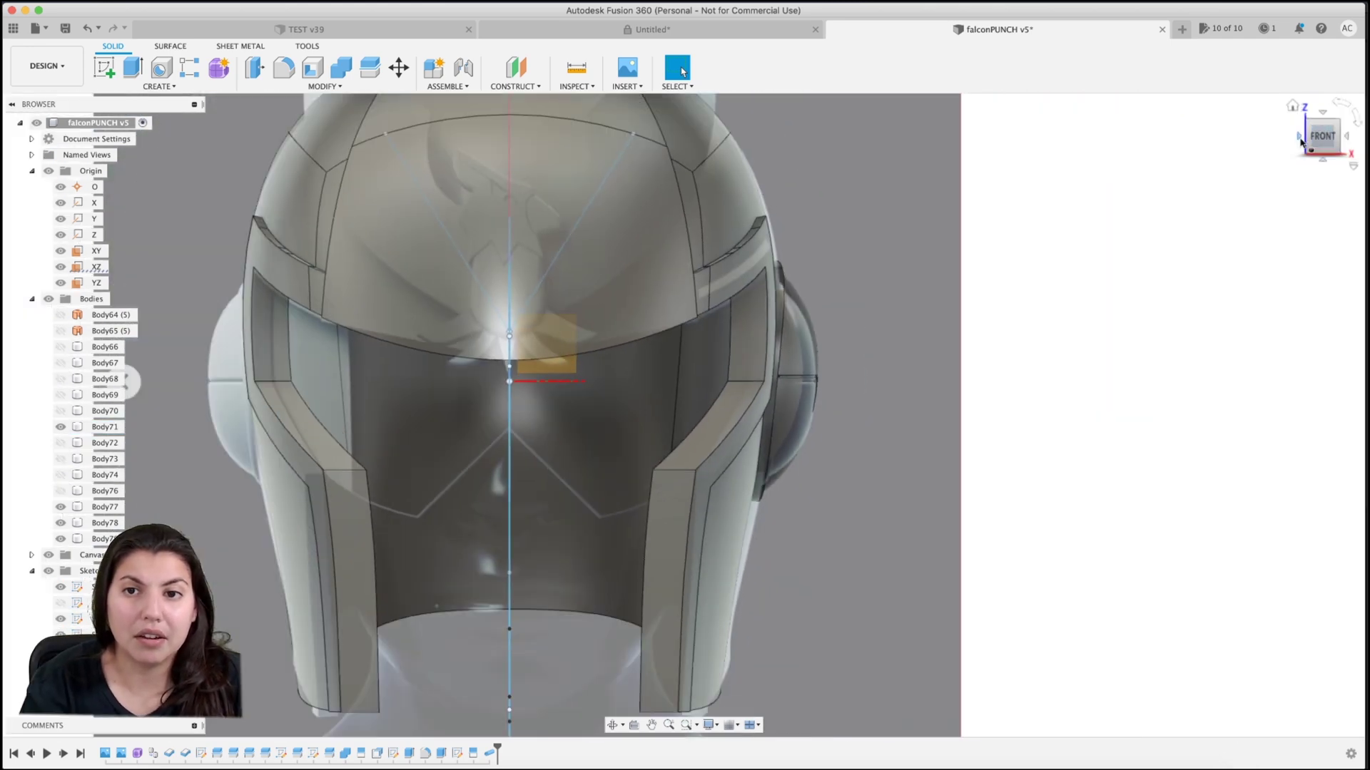
pyautogui.click(246, 86)
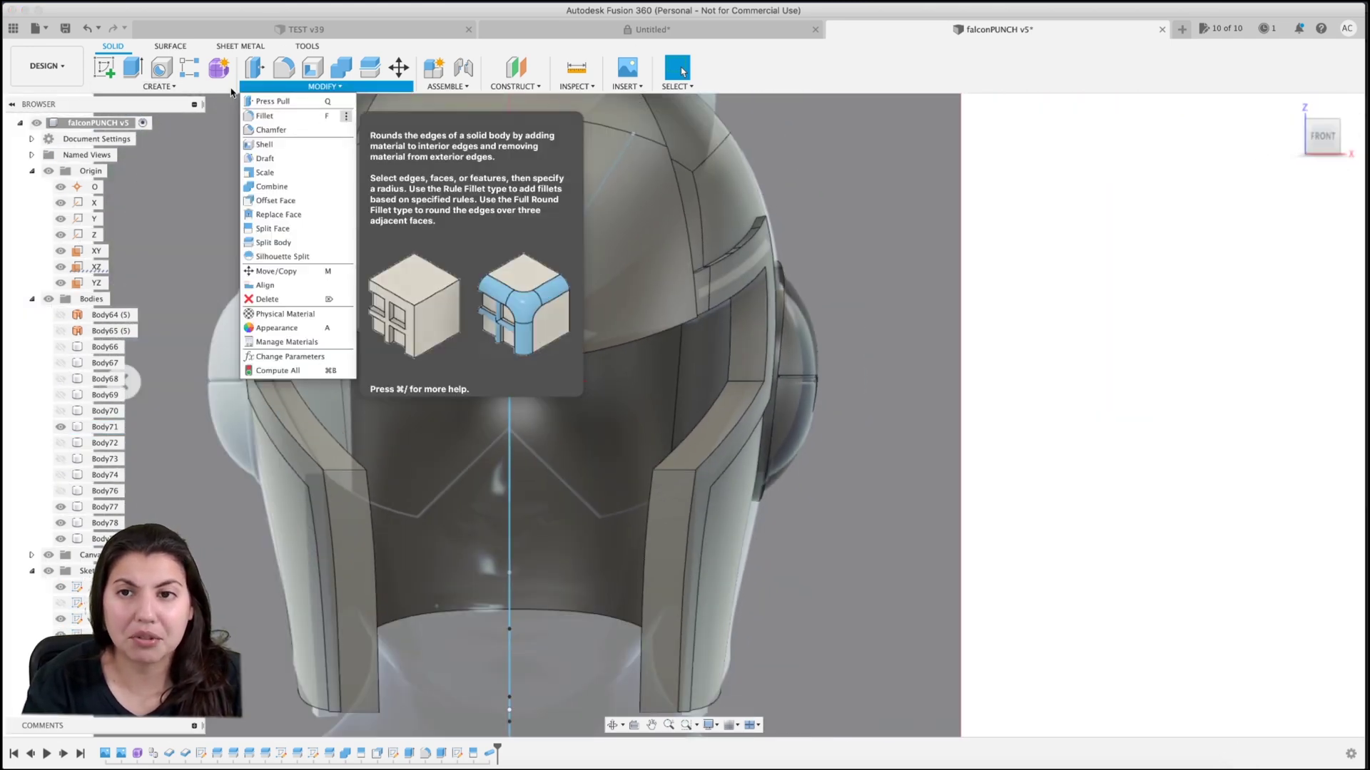
pyautogui.click(159, 87)
pyautogui.click(136, 341)
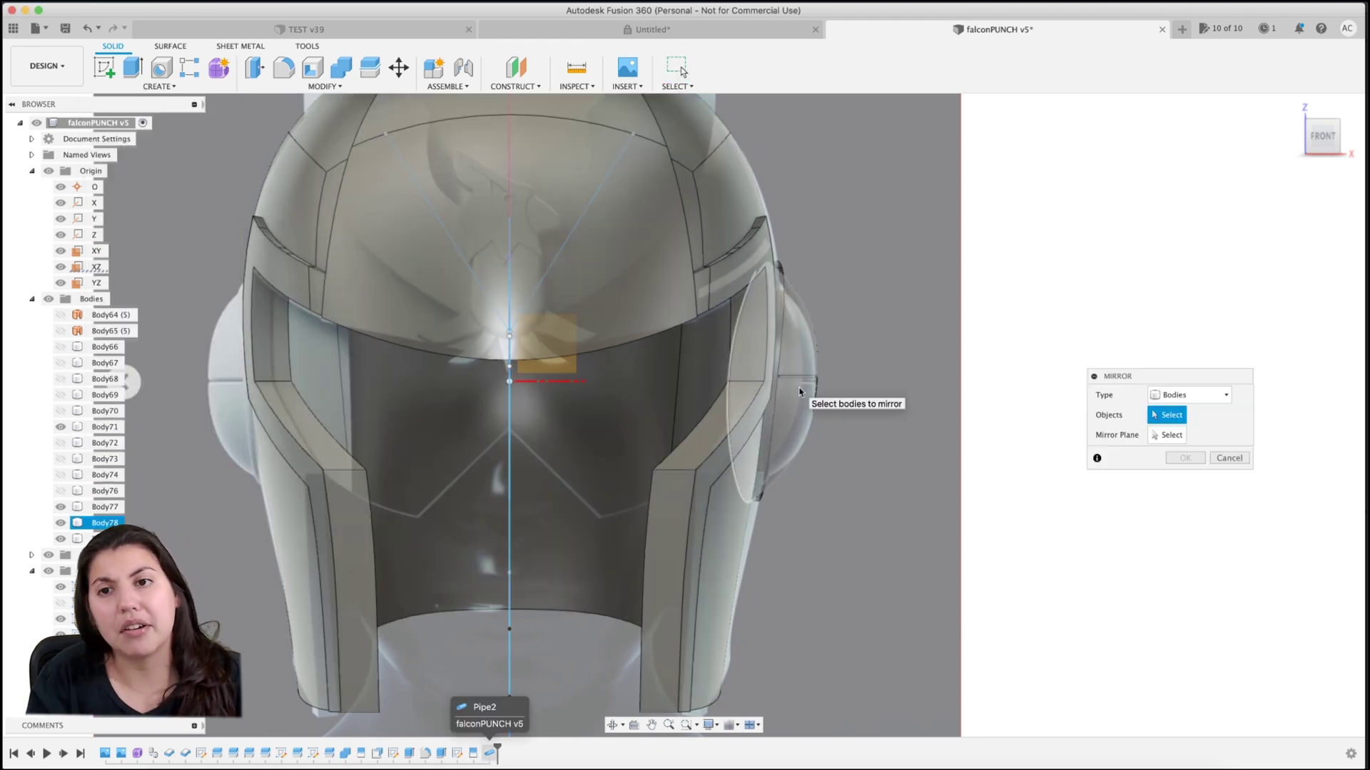
pyautogui.click(782, 358)
pyautogui.click(1229, 478)
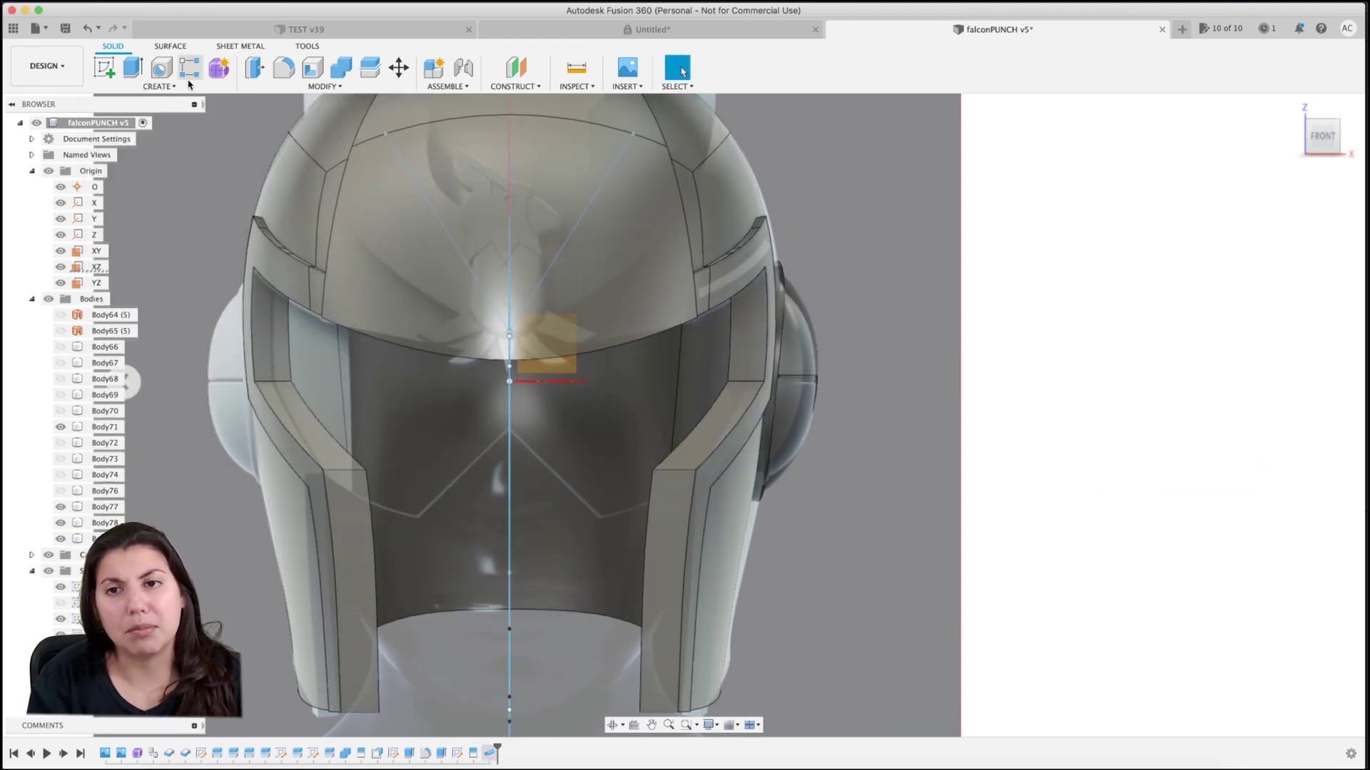
# - Combine the domed ear body and the shorter ear disc into one body with the Join operation
pyautogui.click(341, 77)
pyautogui.click(777, 380)
pyautogui.click(778, 379)
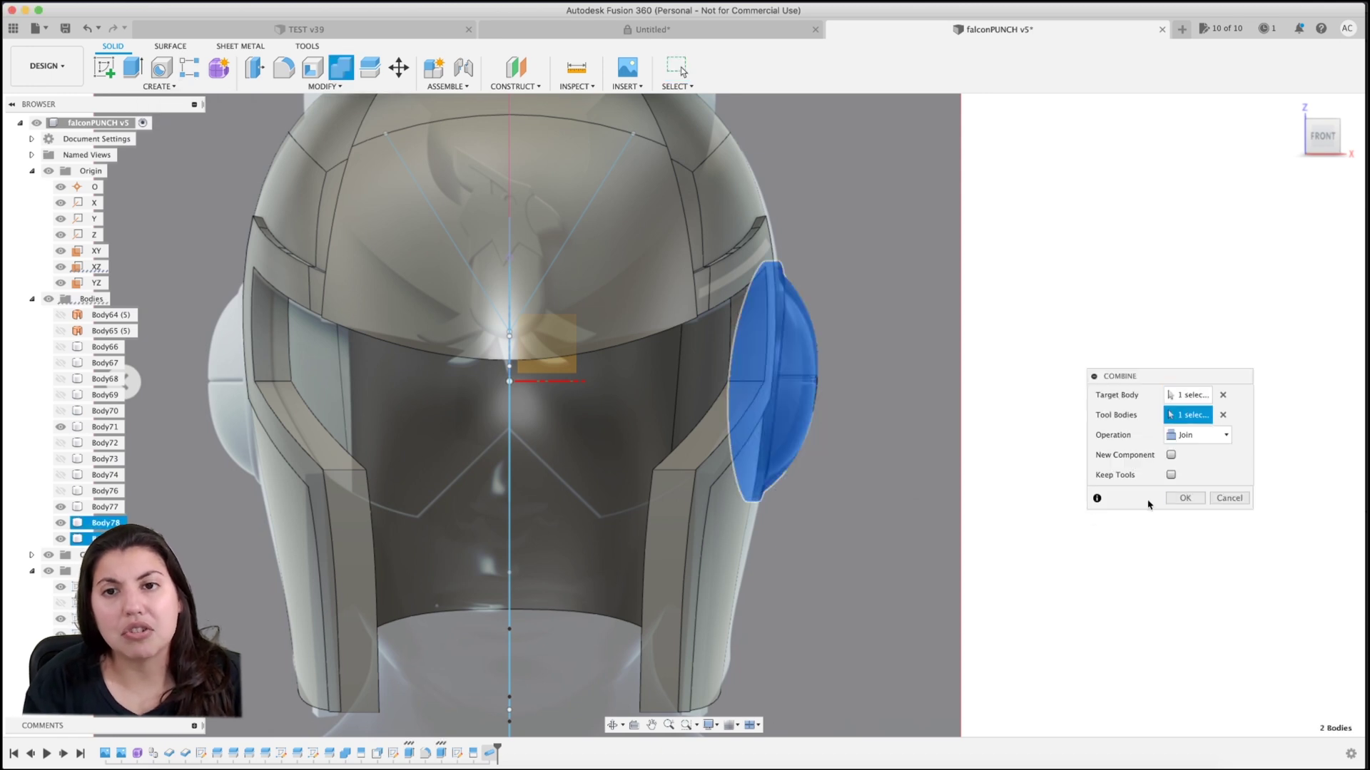
pyautogui.click(1184, 498)
# - Mirror the joined ear piece across the YZ plane as a new body on the helmet's other side
pyautogui.click(158, 86)
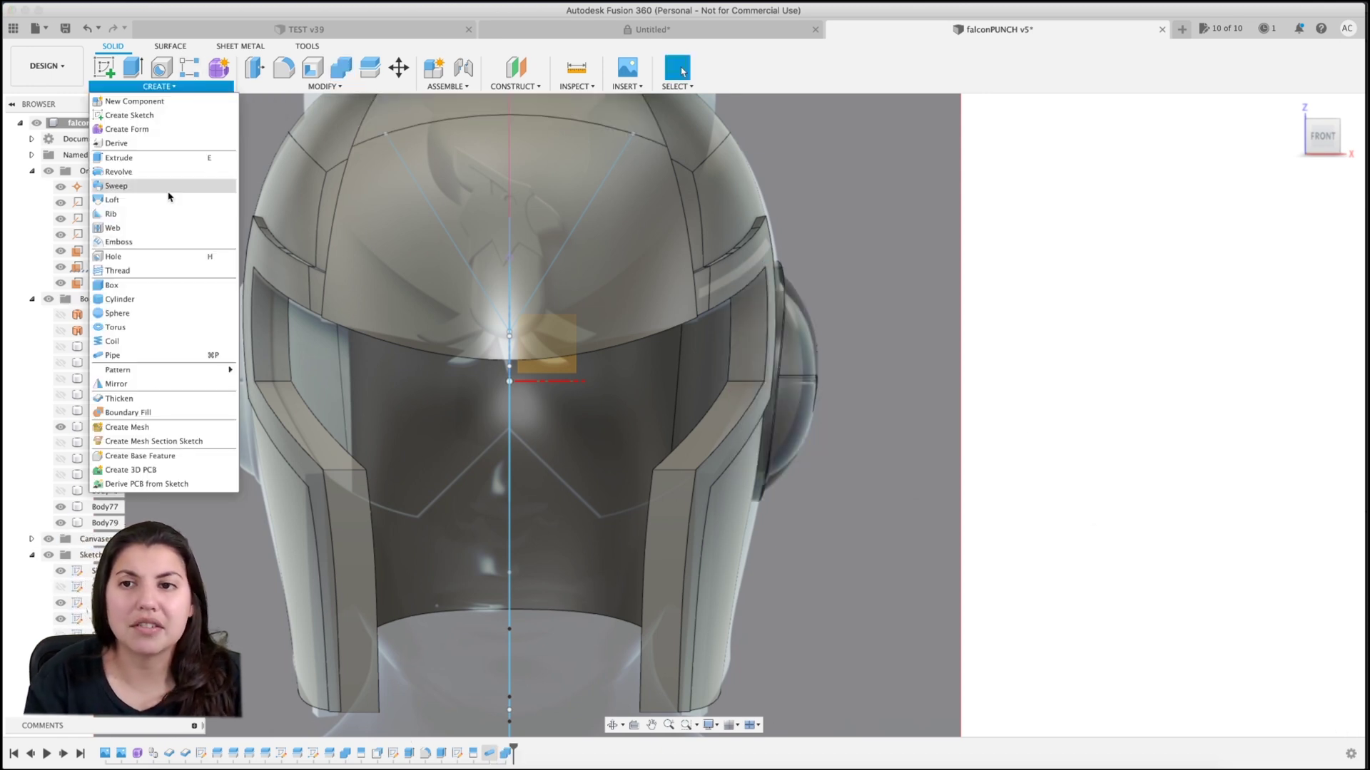
pyautogui.click(115, 384)
pyautogui.click(774, 378)
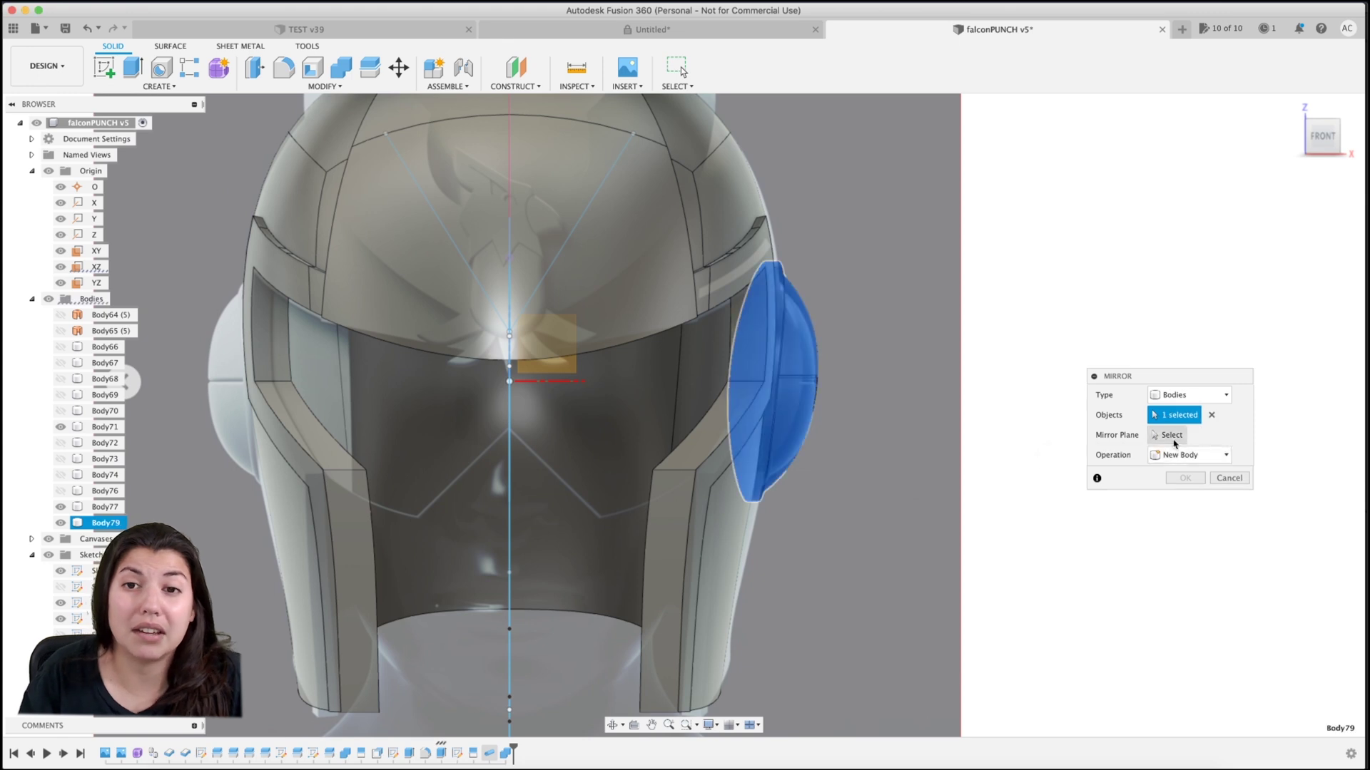
pyautogui.click(1319, 141)
pyautogui.click(499, 328)
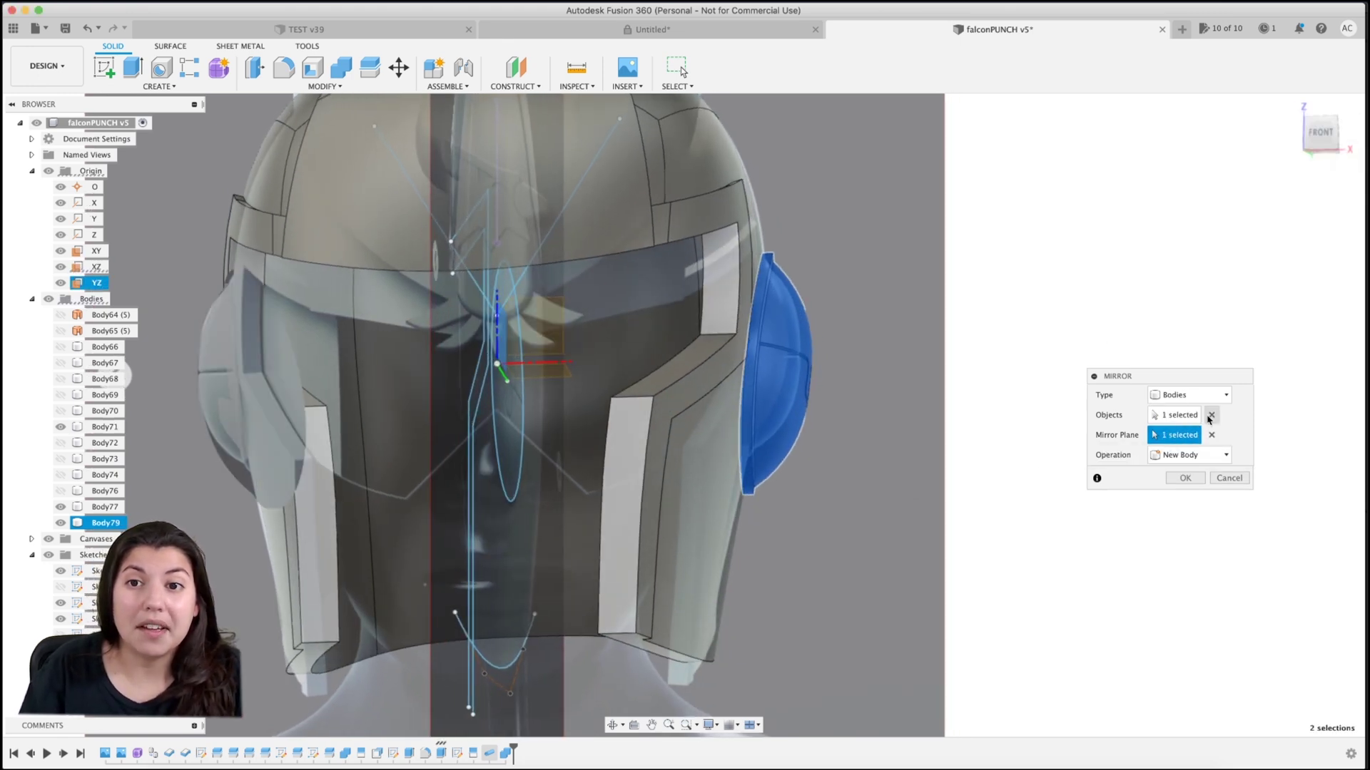
pyautogui.click(1186, 481)
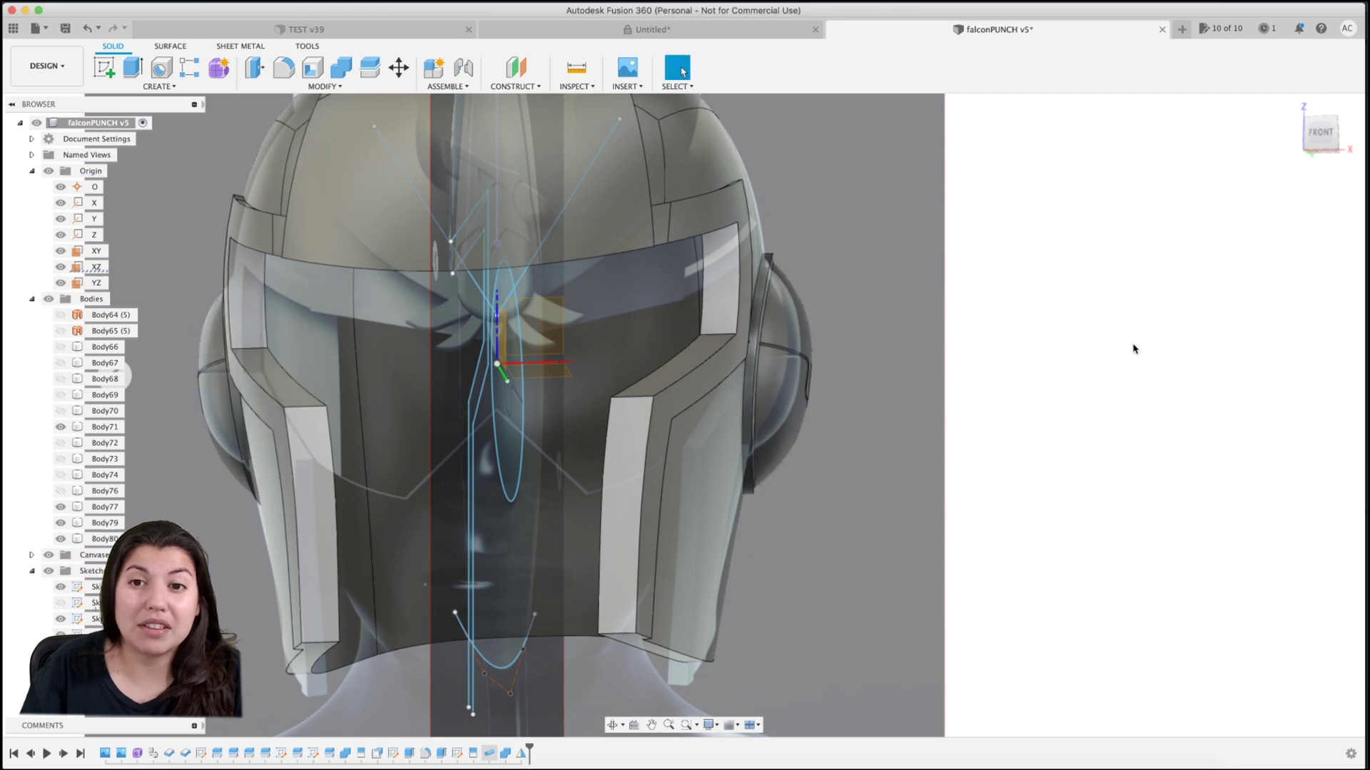
# - Edit the helmet shell's Thicken feature in the design history to give the shell a thinner wall
pyautogui.click(1317, 137)
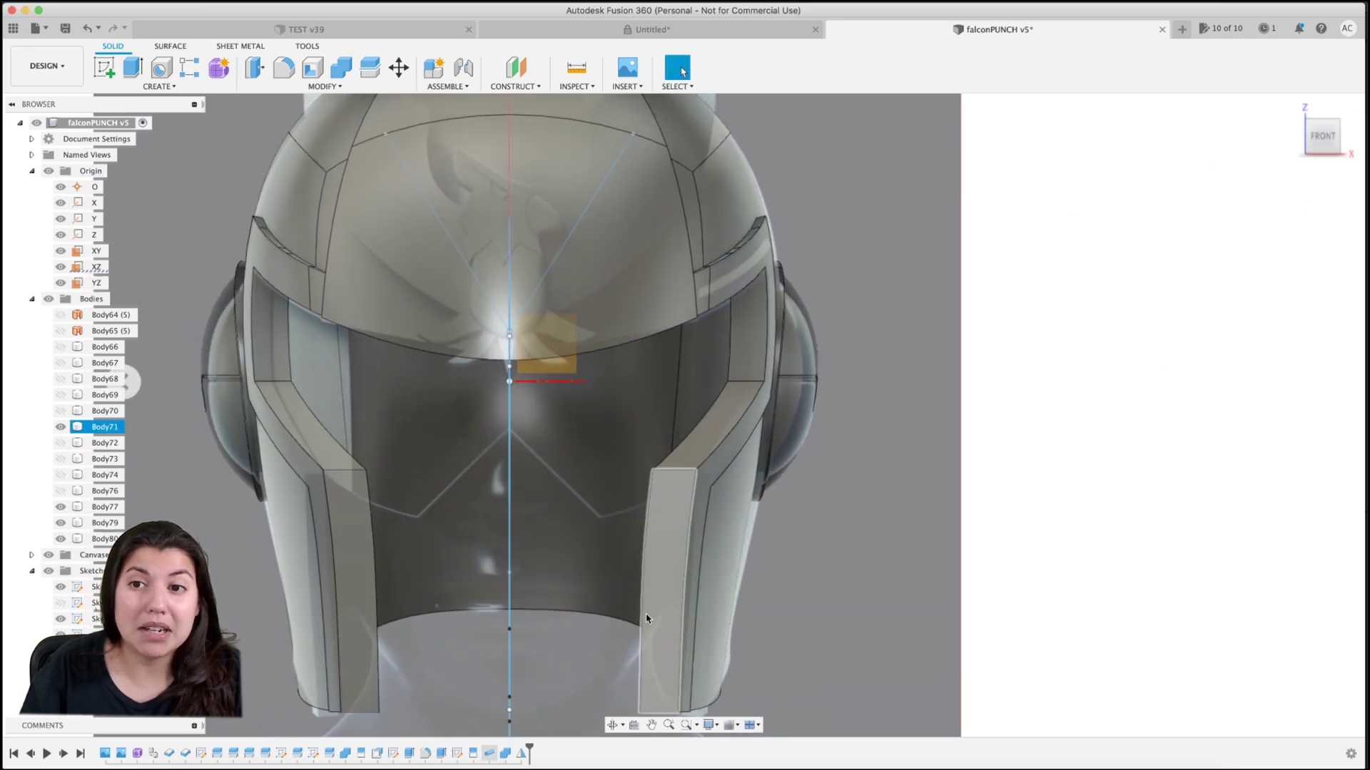
pyautogui.click(184, 753)
pyautogui.rightClick(168, 753)
pyautogui.click(257, 632)
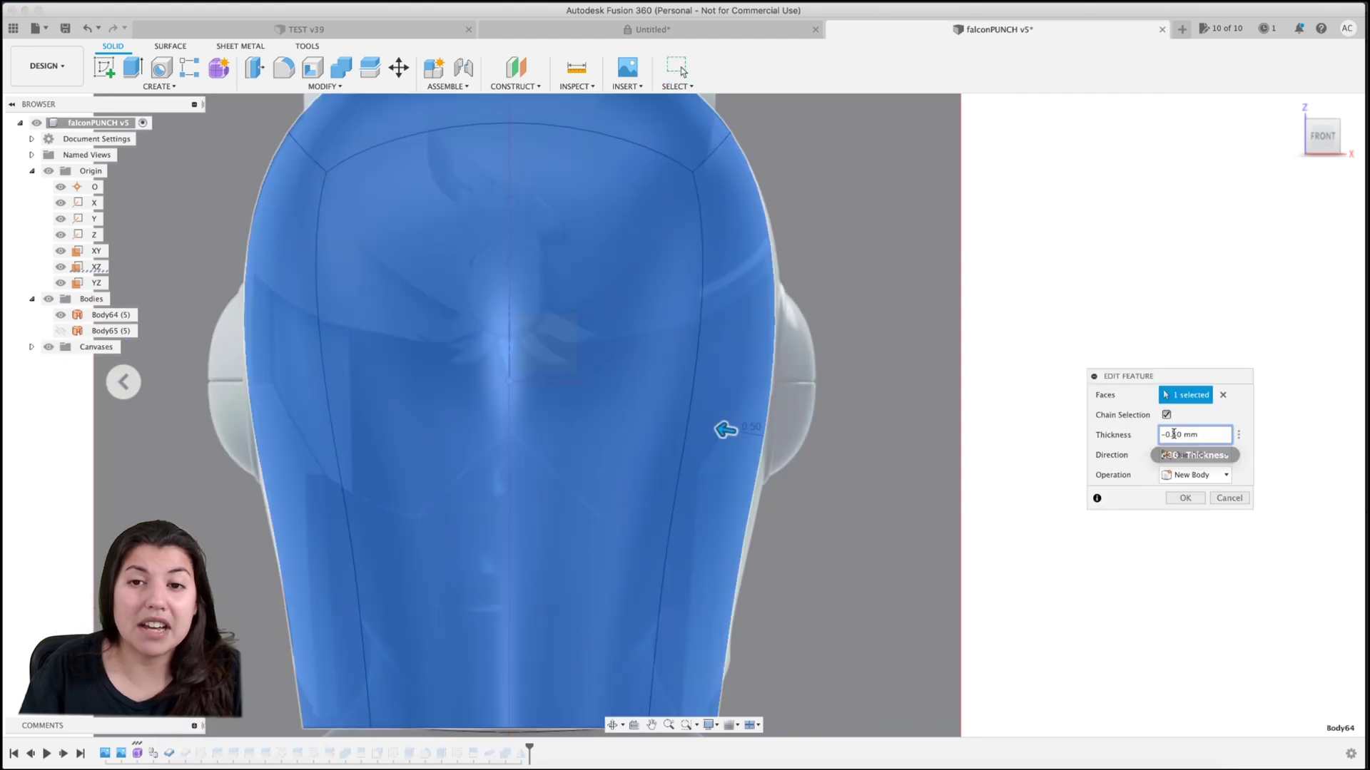
pyautogui.click(1185, 498)
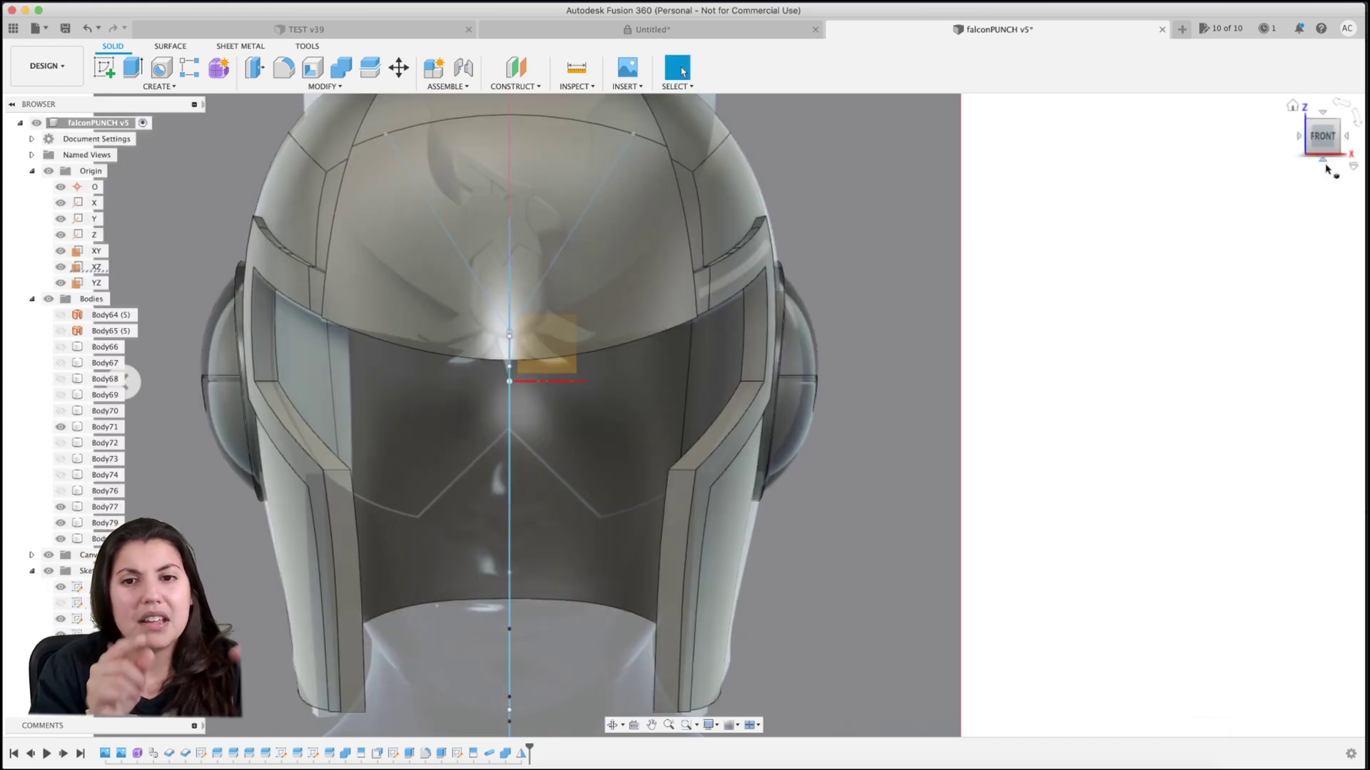
# - Show the helmet in an angled front view with the canvases, sketches and origin geometry hidden
pyautogui.moveTo(1322, 147)
pyautogui.mouseDown()
pyautogui.moveTo(1301, 131)
pyautogui.moveTo(1328, 121)
pyautogui.moveTo(1294, 144)
pyautogui.moveTo(1328, 130)
pyautogui.moveTo(7, 147)
pyautogui.mouseUp()
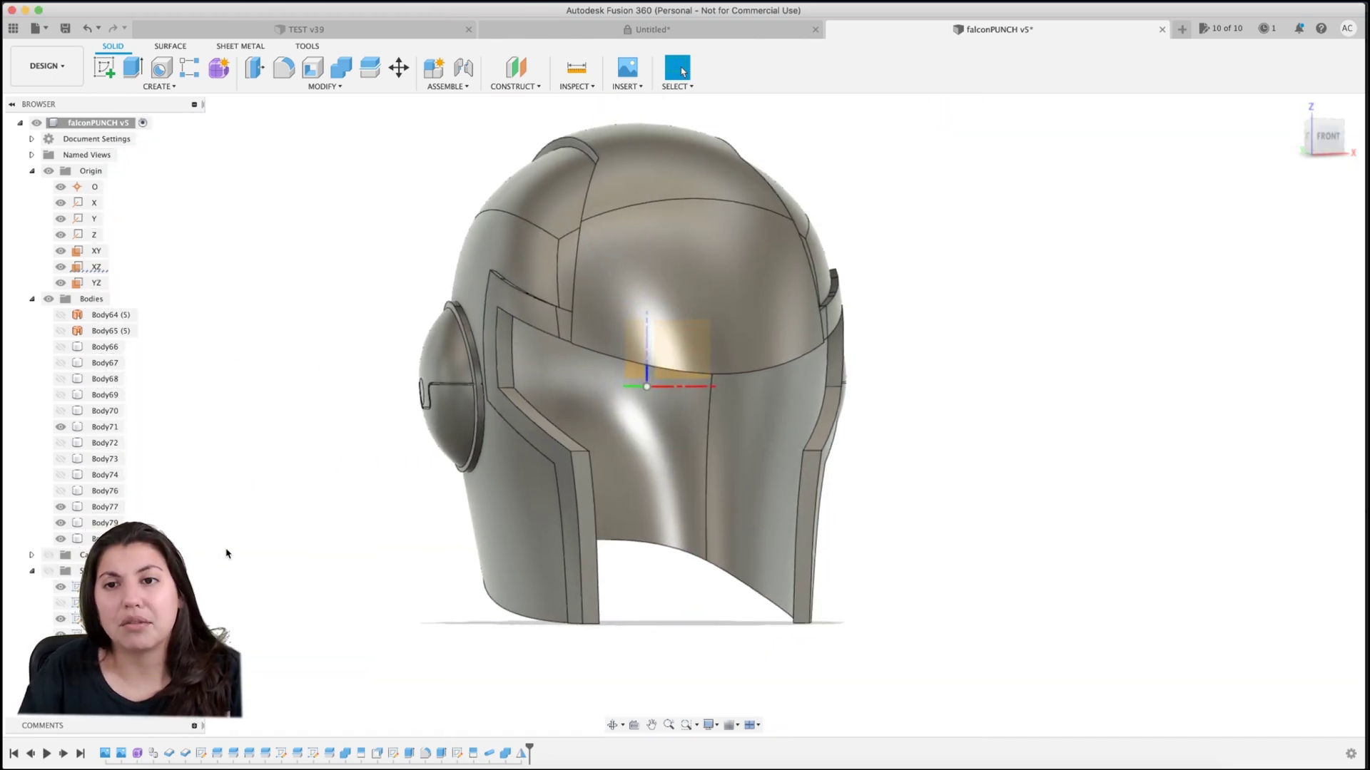
pyautogui.click(55, 303)
pyautogui.click(54, 303)
pyautogui.click(61, 491)
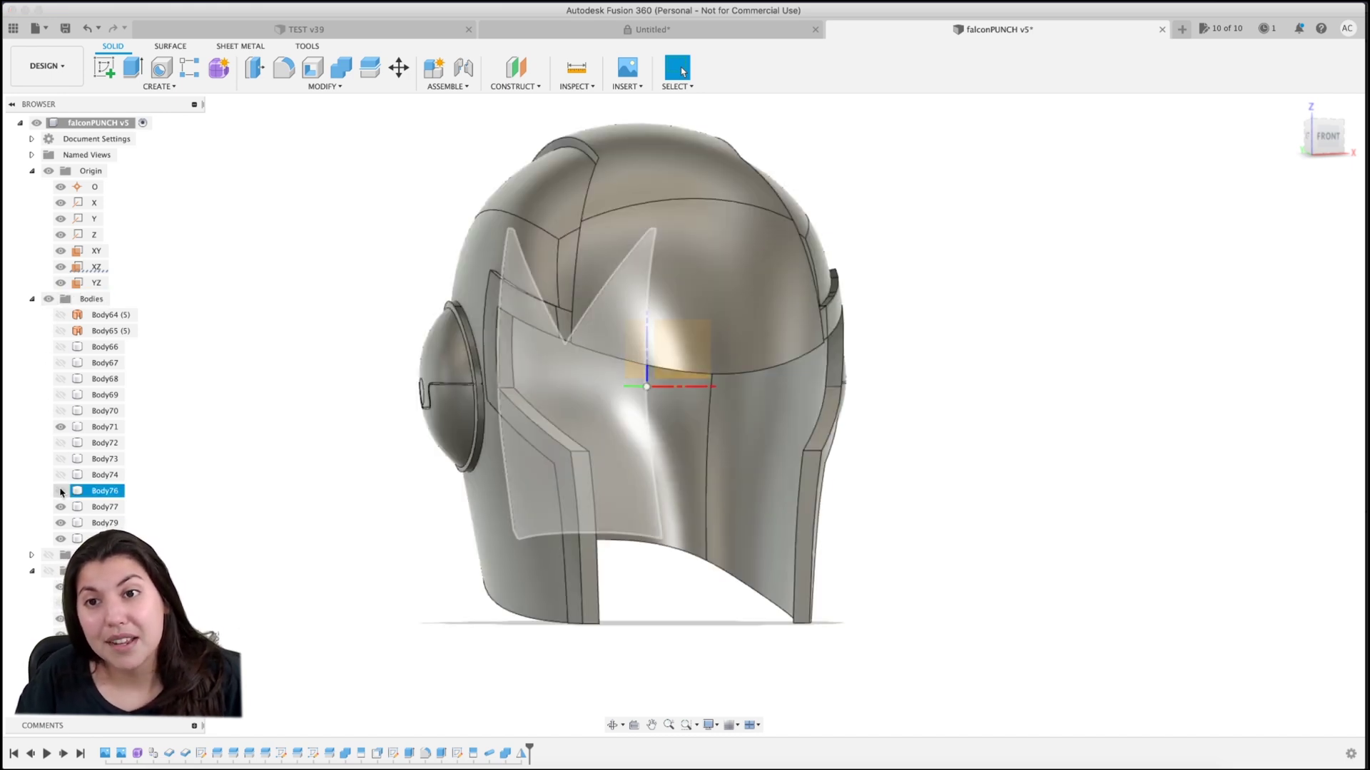
pyautogui.press('Escape')
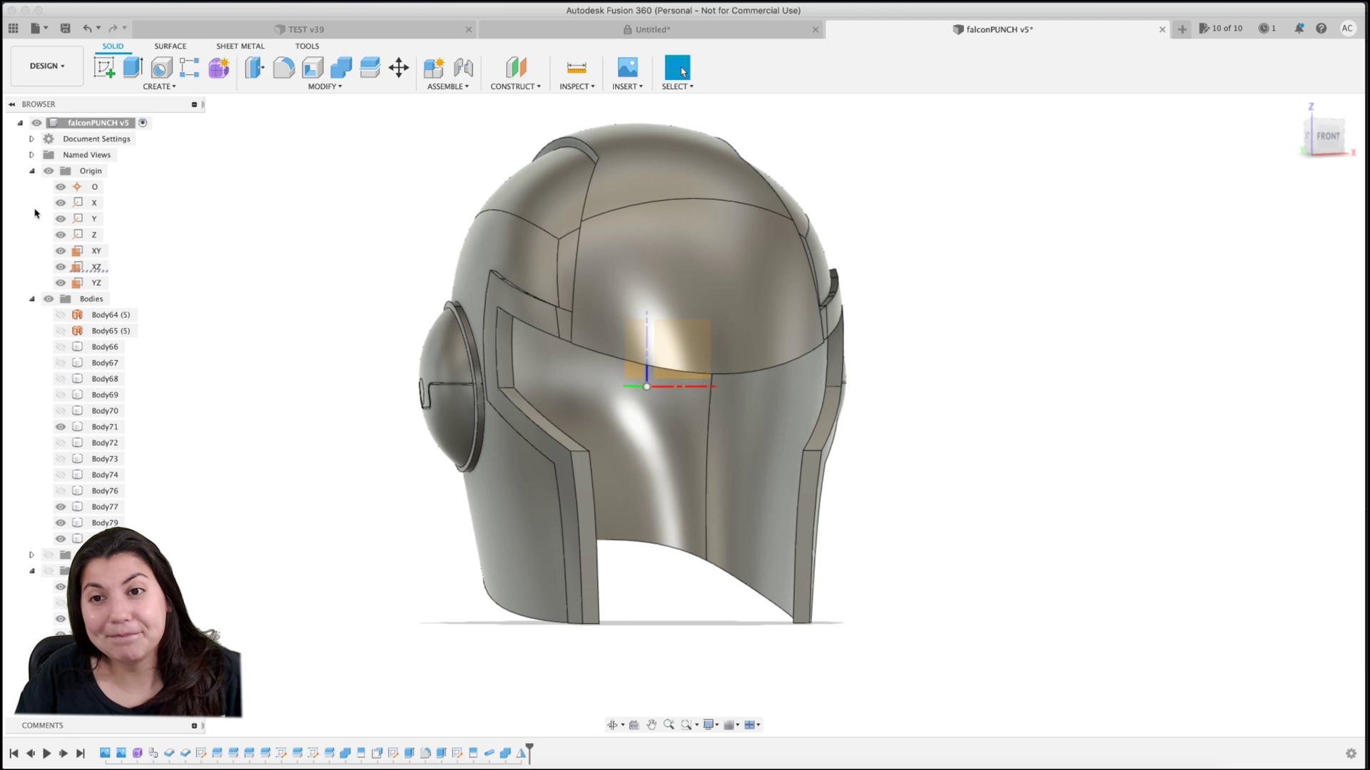
pyautogui.click(49, 171)
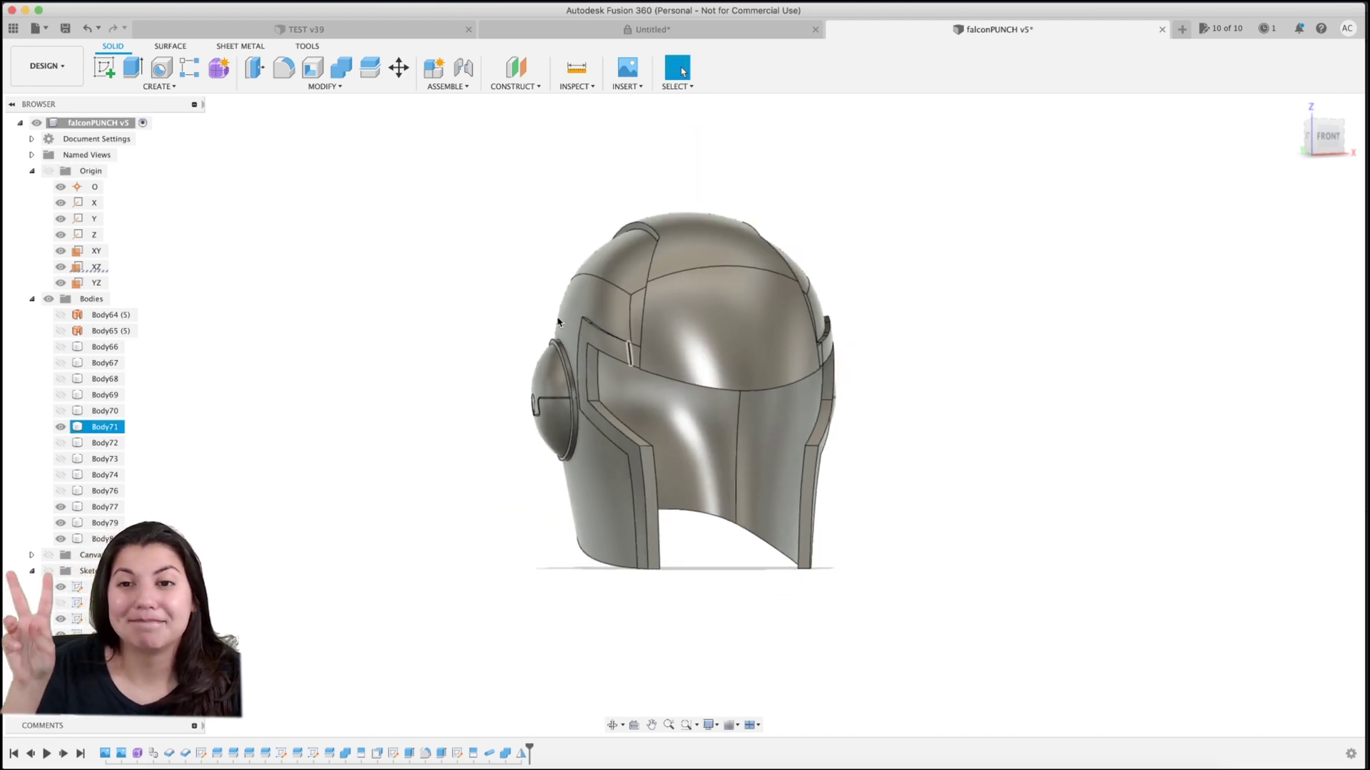